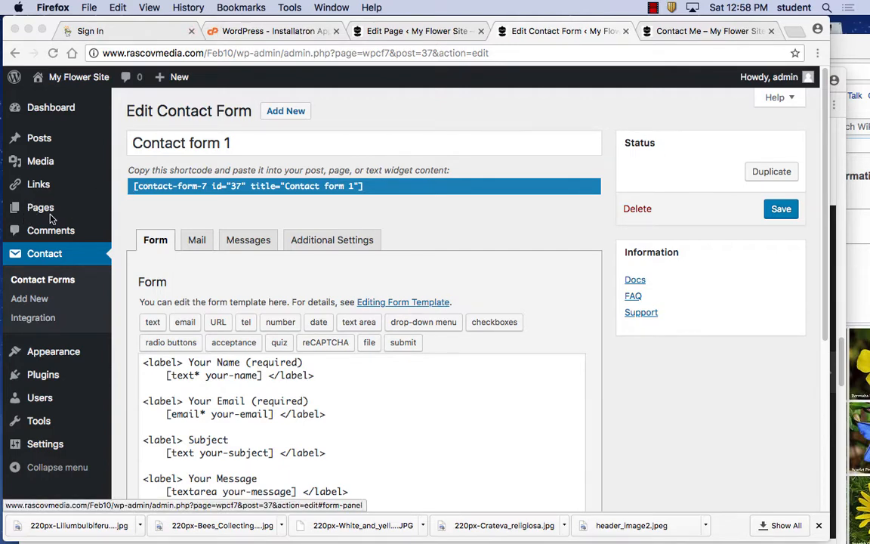
Step: Open the site's installed themes and go to the page for adding new themes
click(67, 352)
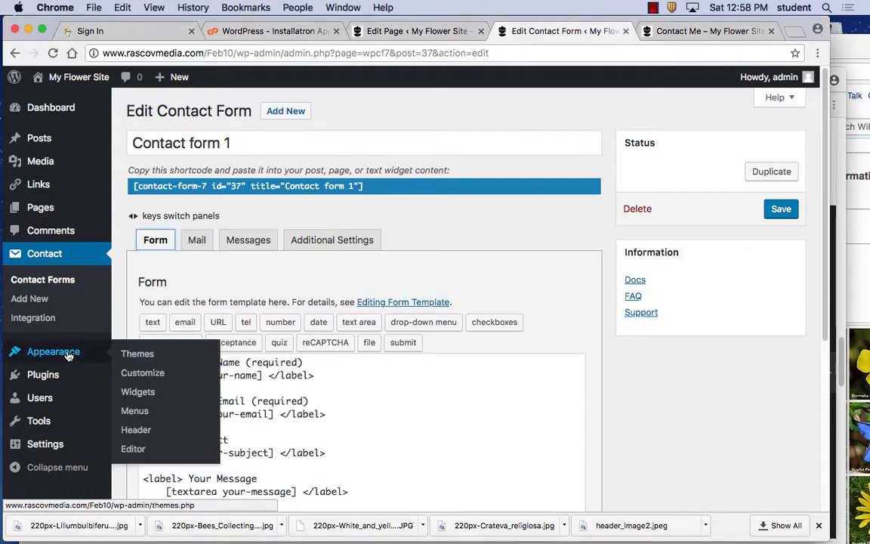
click(148, 356)
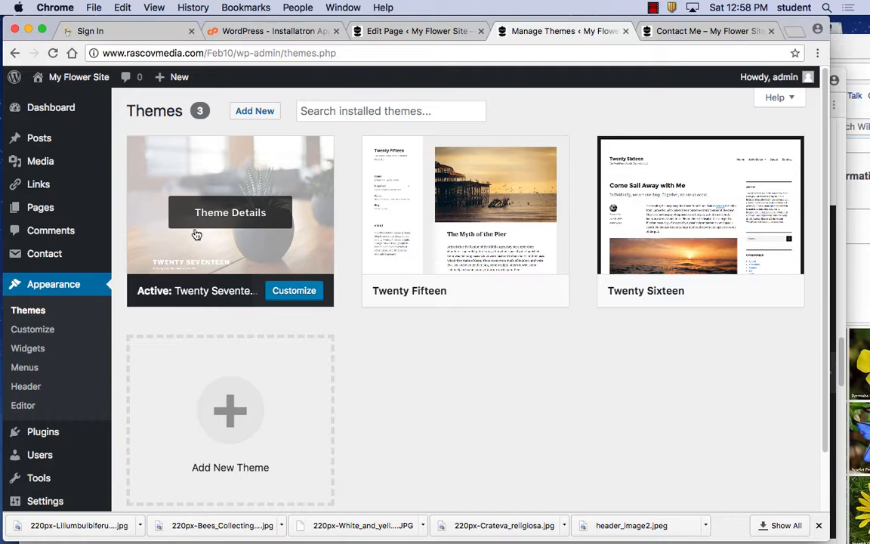
click(365, 112)
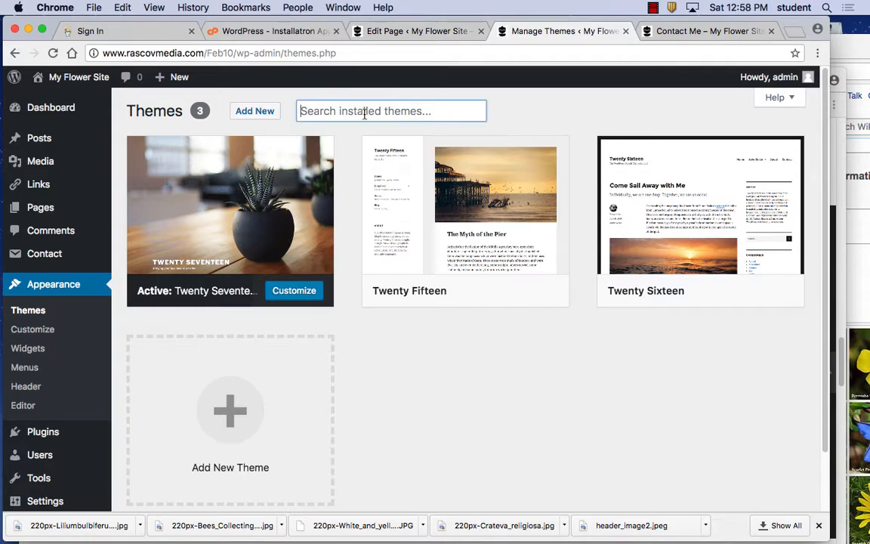
click(249, 114)
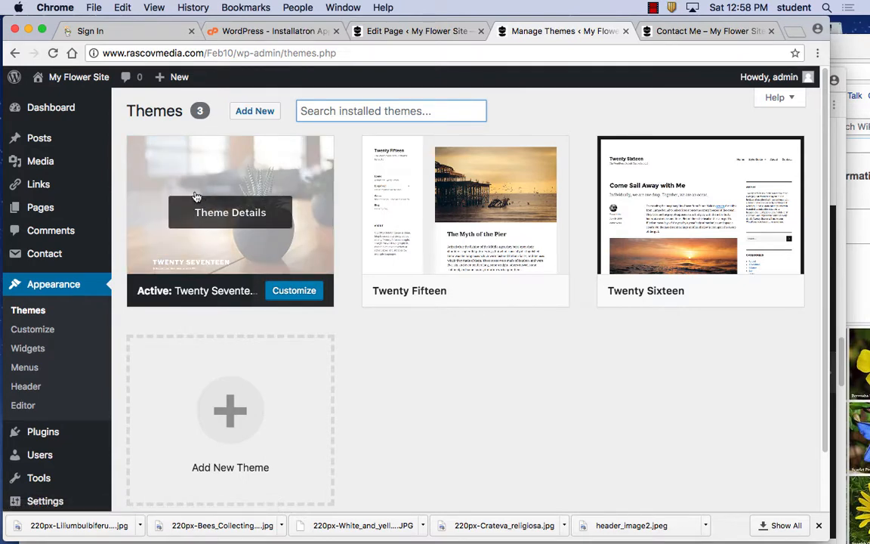
click(255, 112)
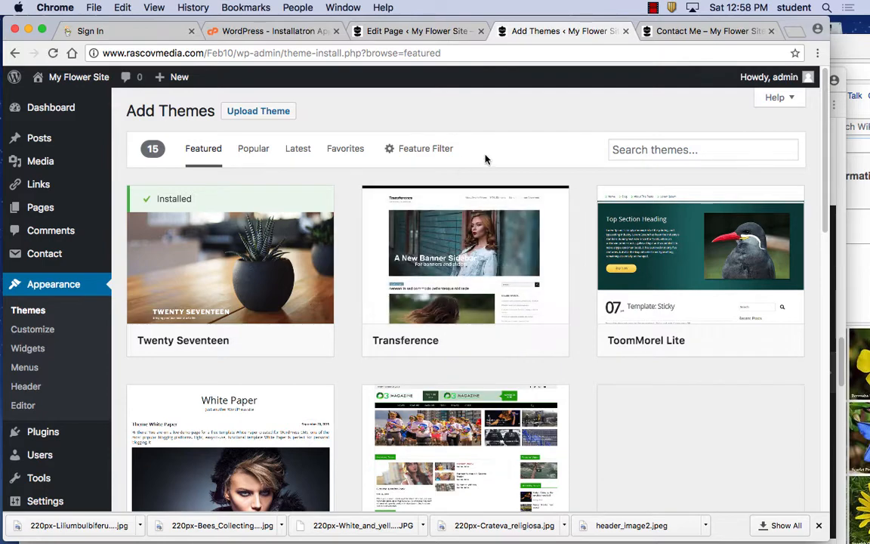
Step: Browse the featured themes and preview the o3magazine and White Paper themes, closing the preview when done
scroll(486, 188, down, 8)
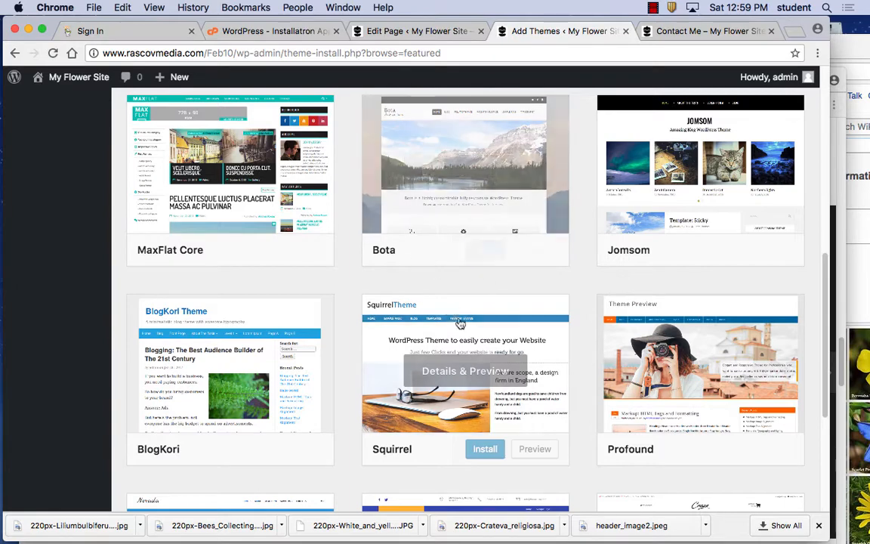
scroll(536, 298, down, 3)
scroll(538, 297, up, 10)
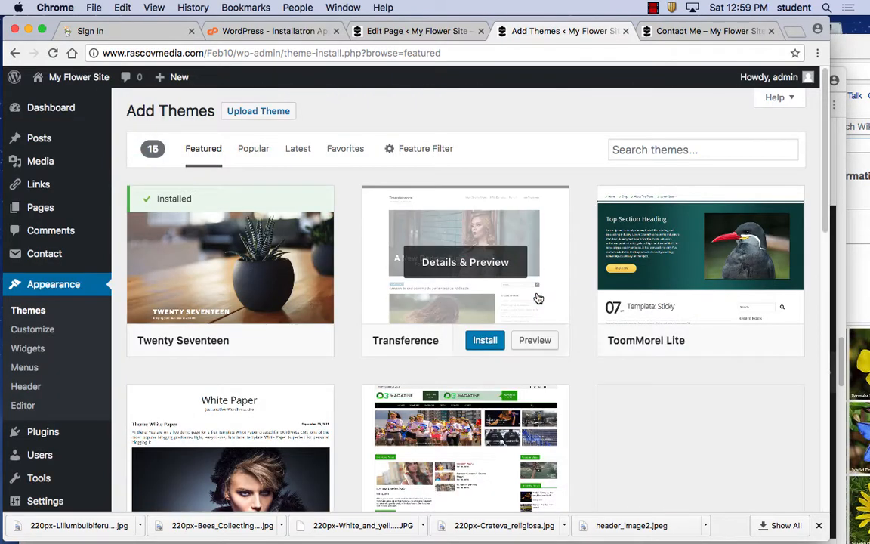
scroll(600, 384, down, 3)
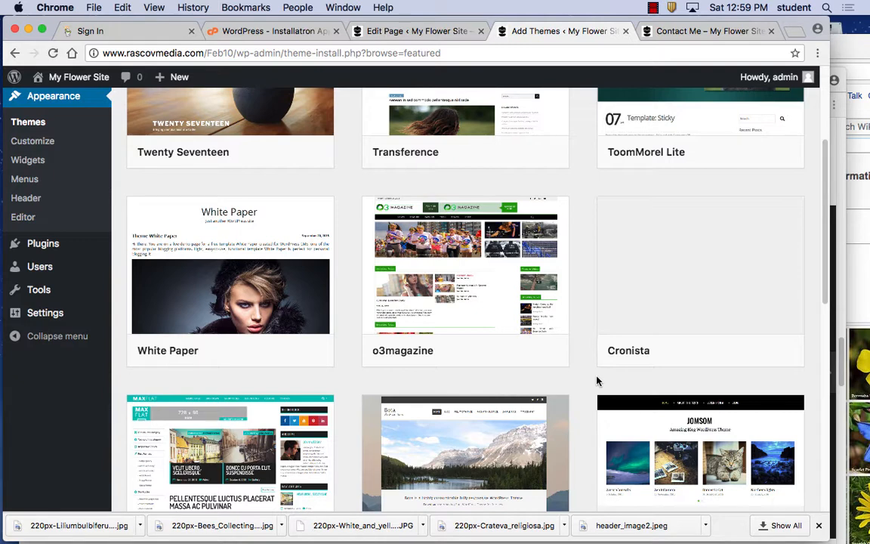
mouse_move(469, 296)
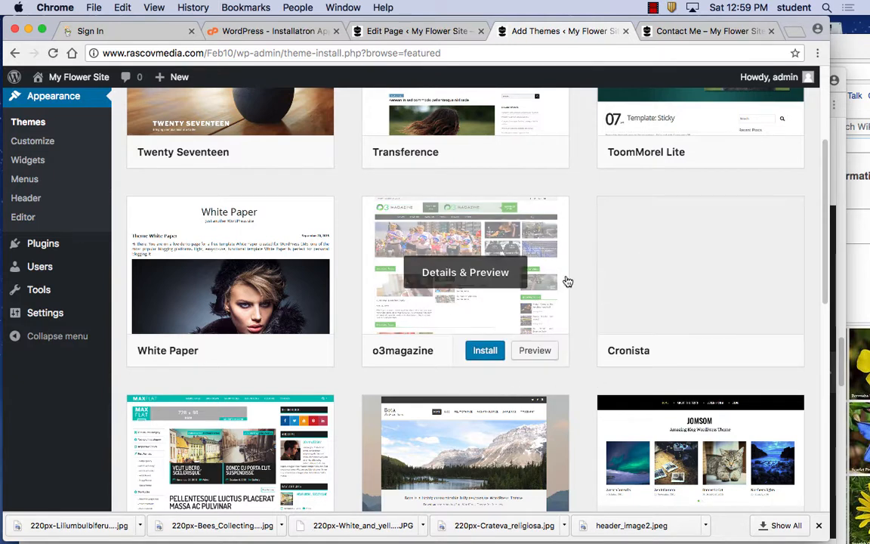
click(420, 247)
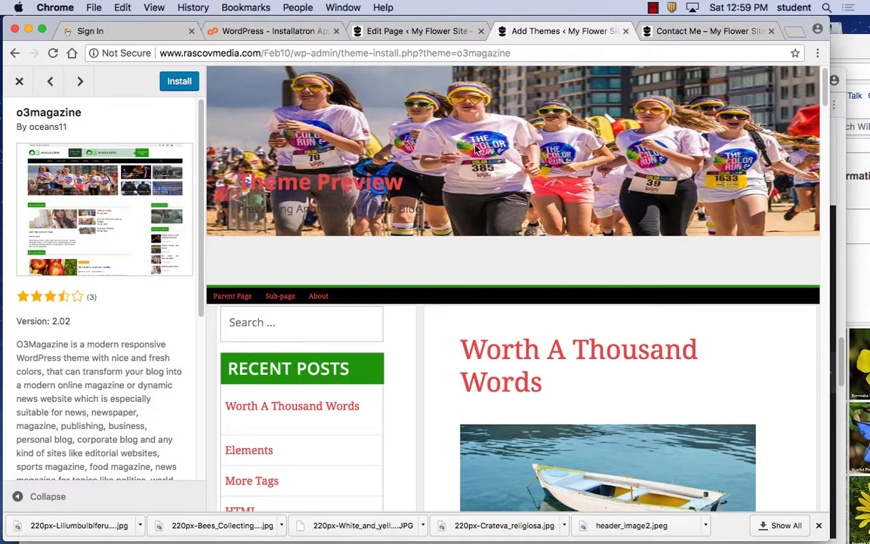
scroll(515, 304, down, 2)
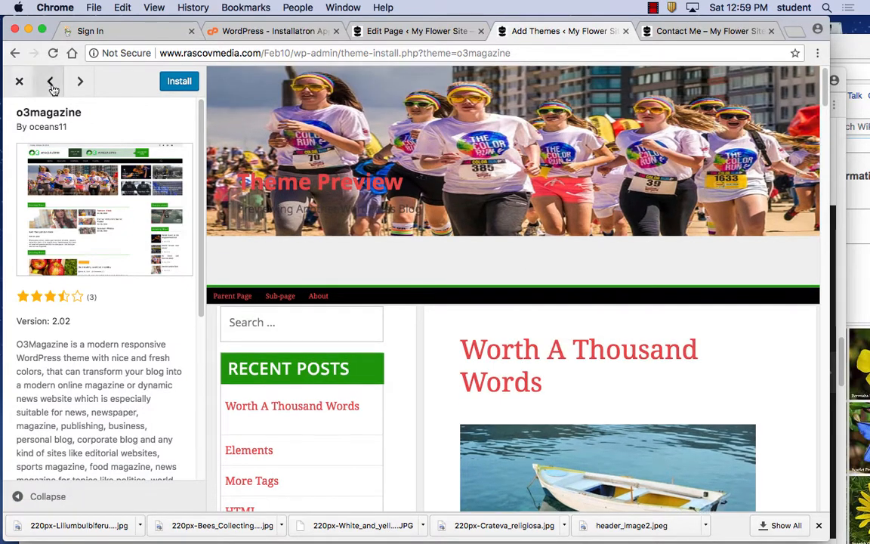
click(49, 83)
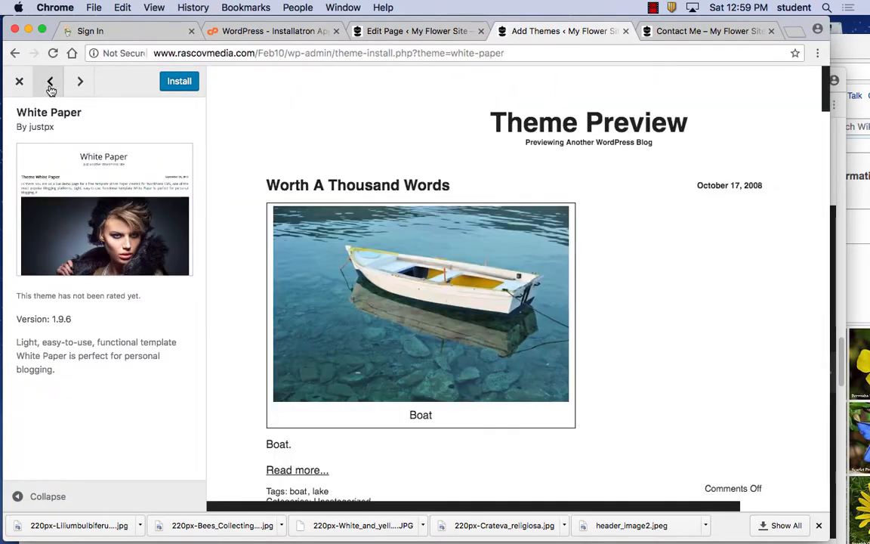
click(19, 81)
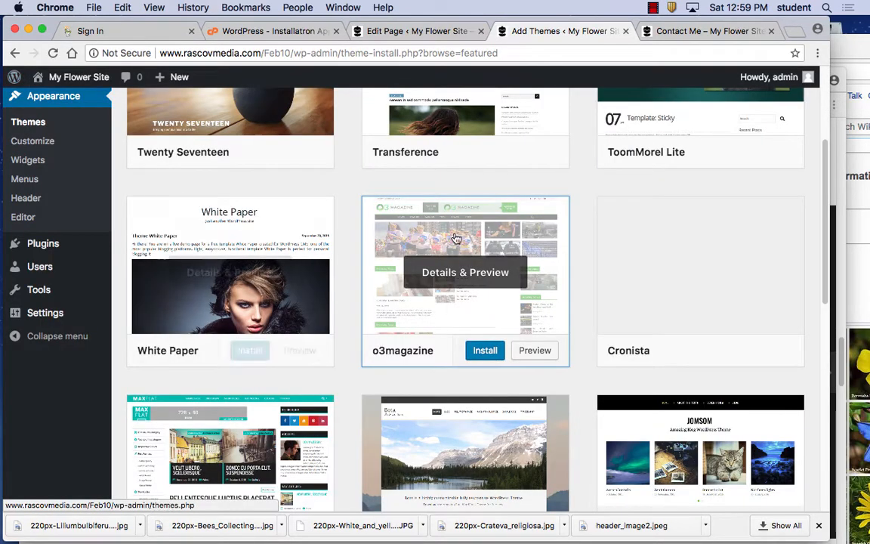
mouse_move(638, 255)
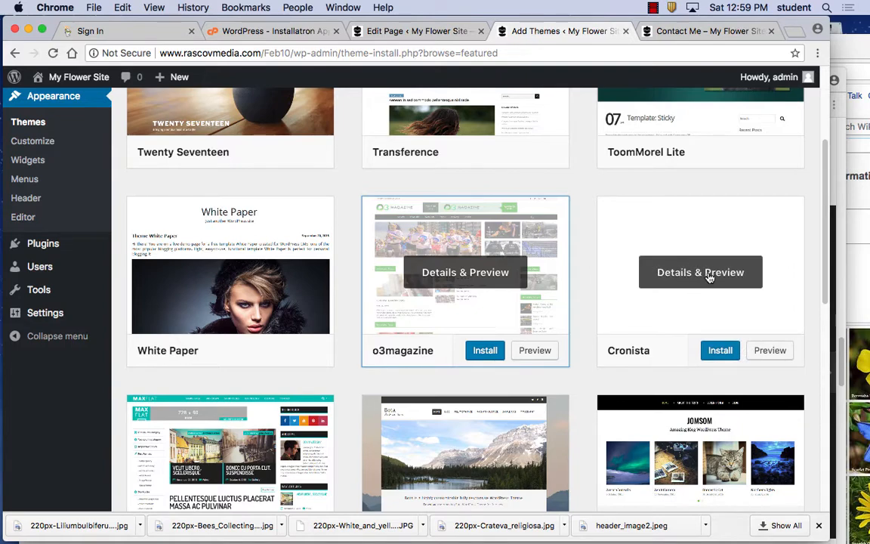
Step: Filter the available themes by the Photography subject and the Two Columns layout
scroll(340, 226, up, 5)
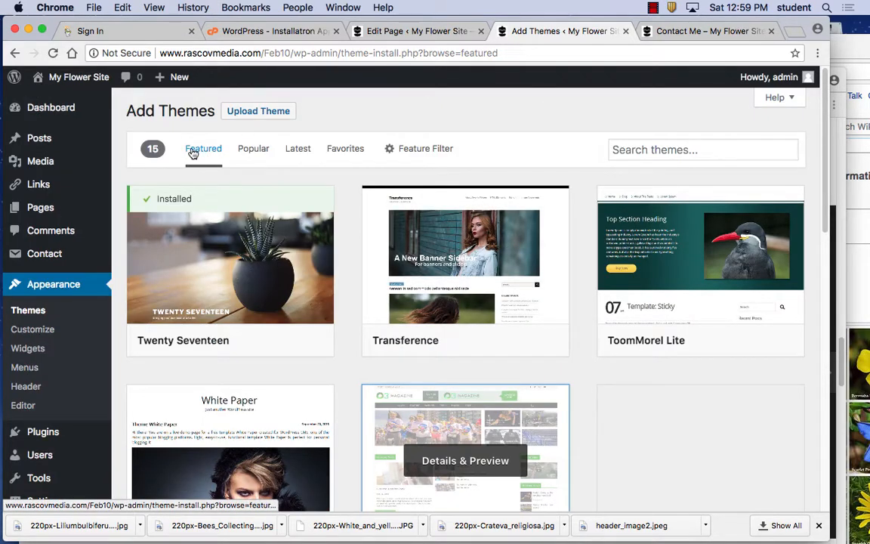
click(423, 151)
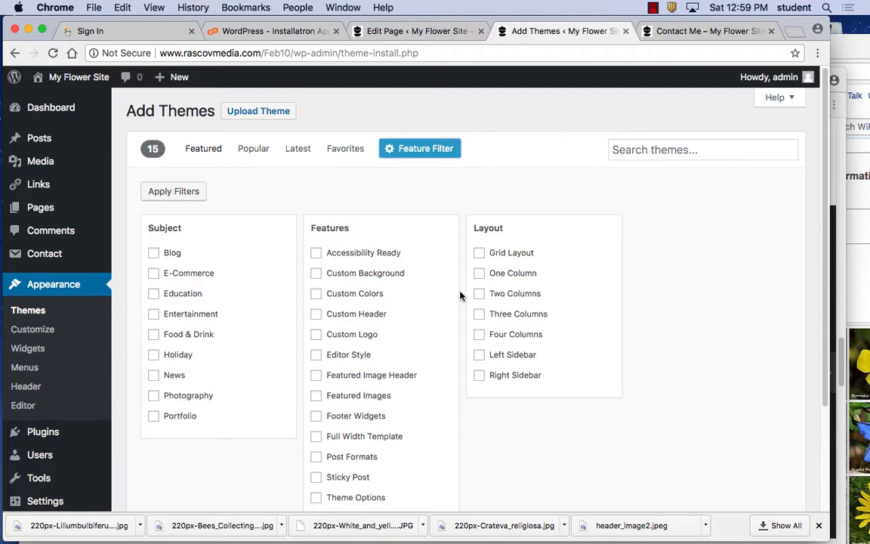
click(480, 295)
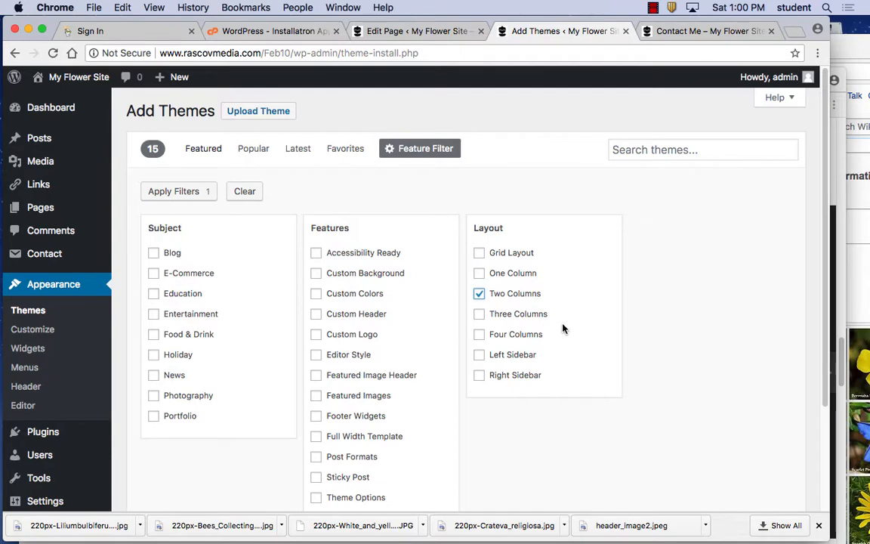
scroll(563, 326, down, 4)
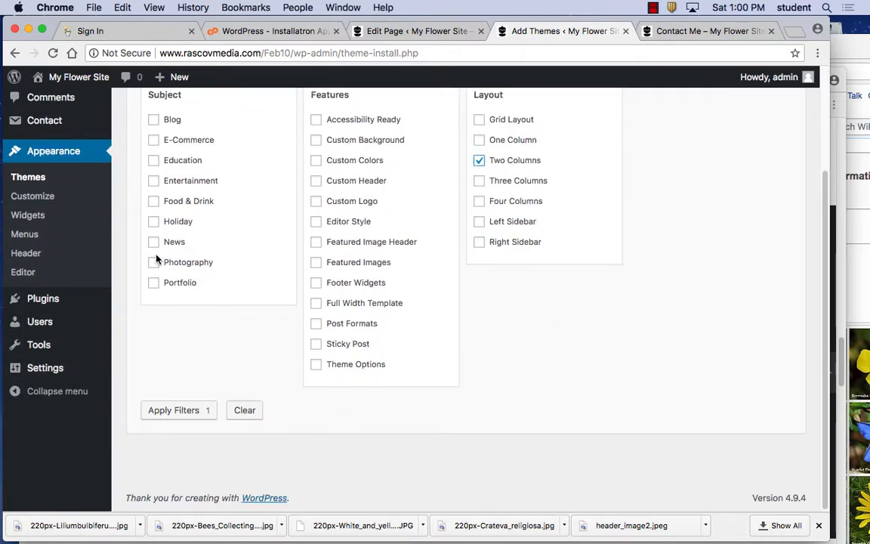
click(154, 262)
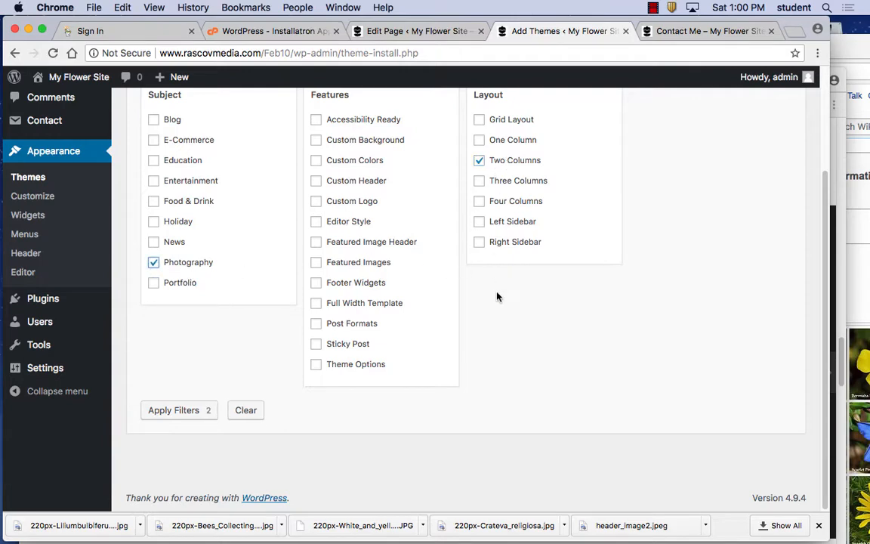
scroll(495, 296, up, 4)
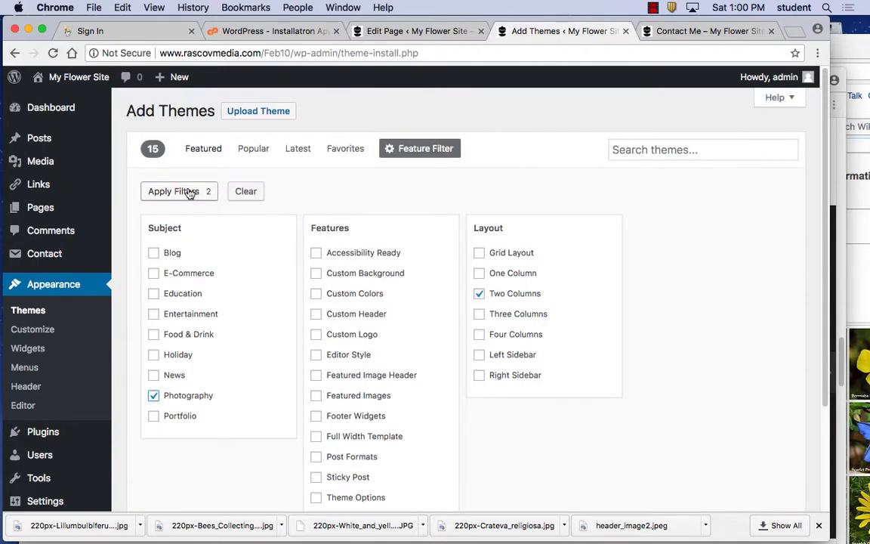
click(181, 191)
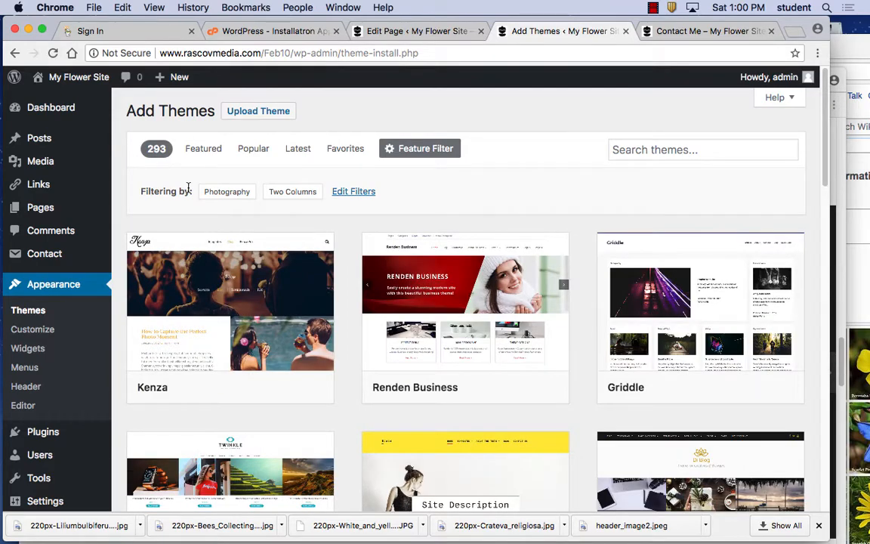
Step: Look through the designs of the filtered photography themes and return to the start of the list
scroll(311, 270, down, 8)
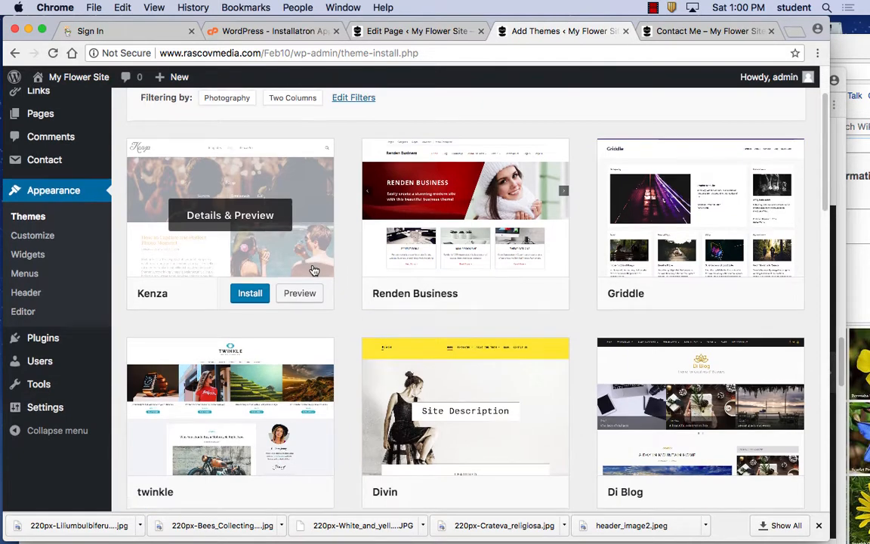
scroll(510, 317, down, 7)
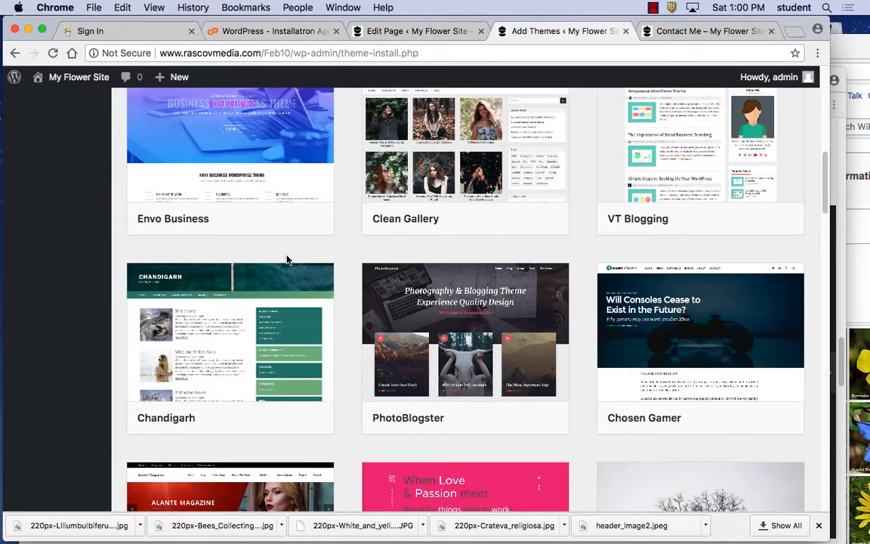
scroll(287, 262, down, 13)
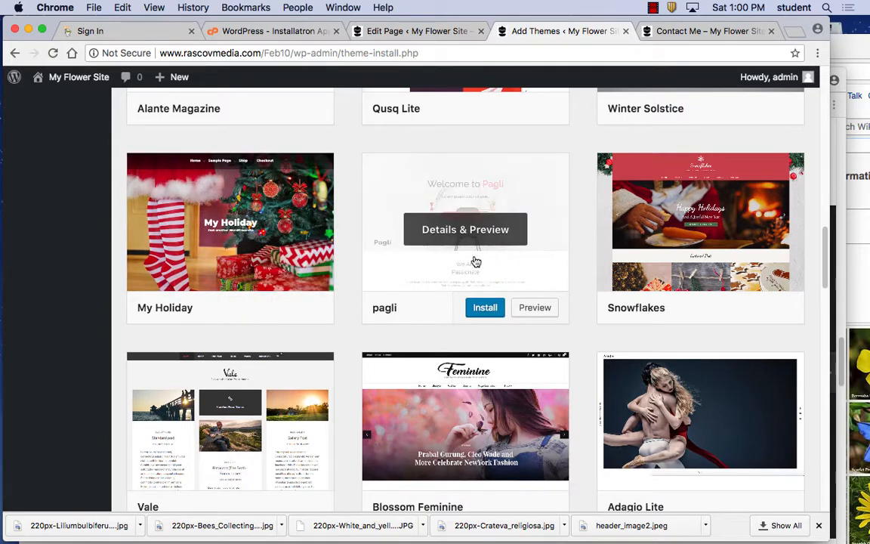
scroll(435, 282, up, 17)
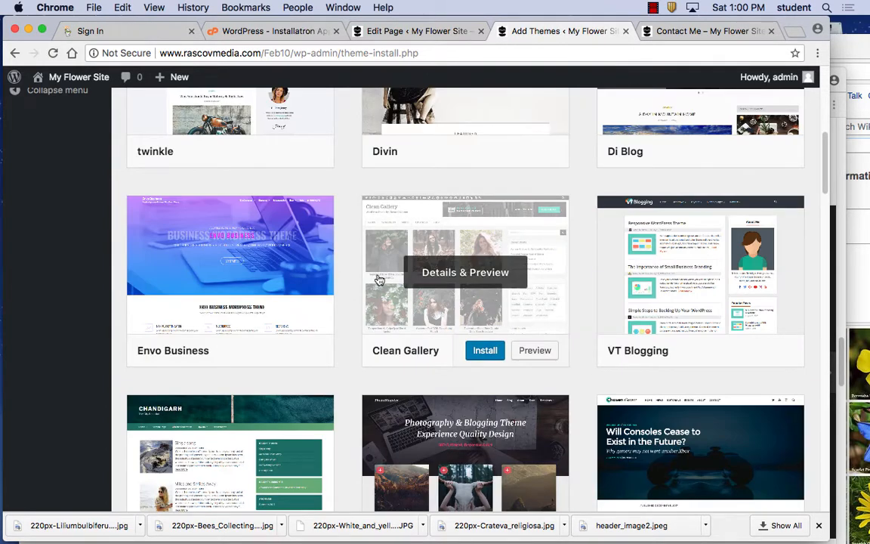
scroll(378, 272, up, 10)
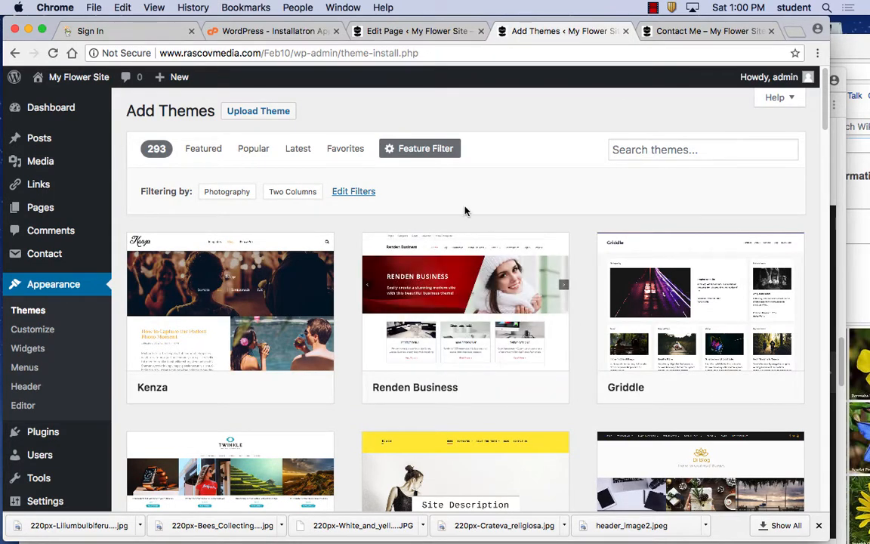
Step: Preview the Chandigarh theme, examine its sample page from header to footer, and close the preview
scroll(499, 249, down, 5)
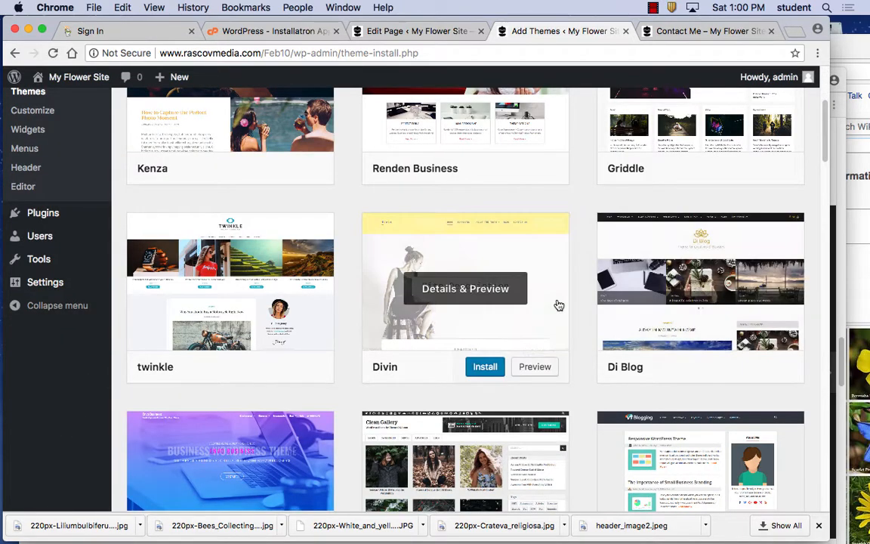
scroll(557, 305, down, 10)
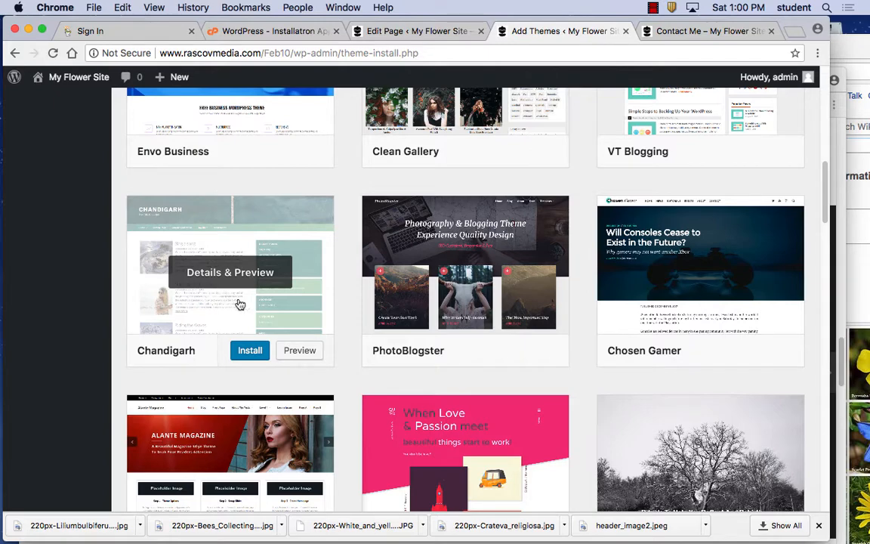
click(302, 353)
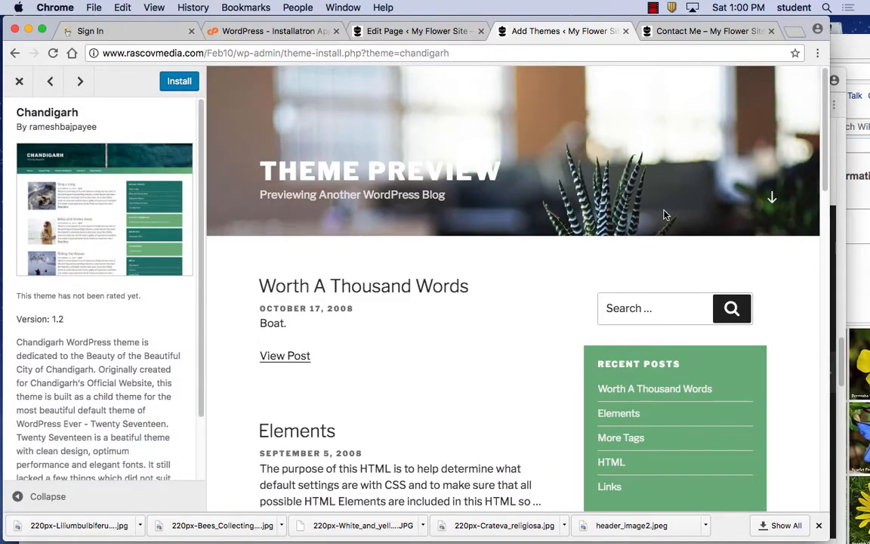
scroll(557, 259, down, 10)
scroll(558, 258, up, 10)
scroll(422, 198, down, 15)
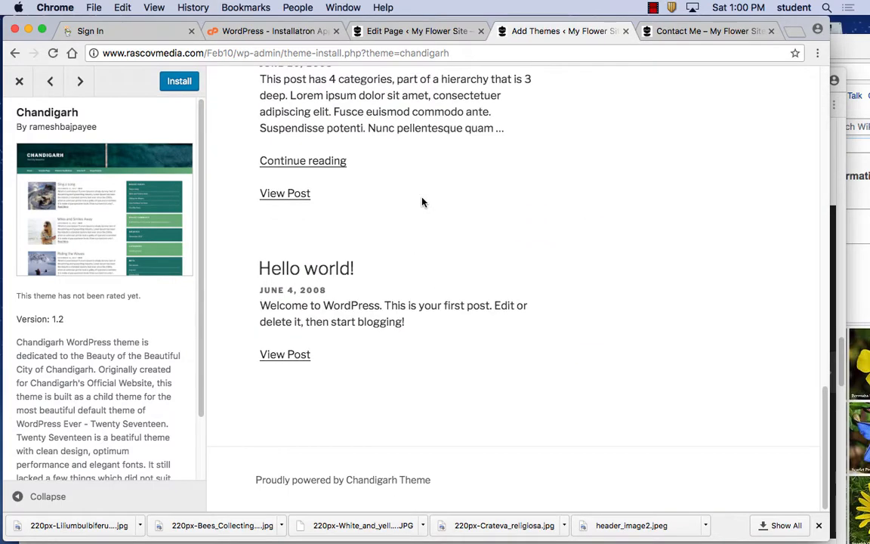
scroll(422, 202, up, 15)
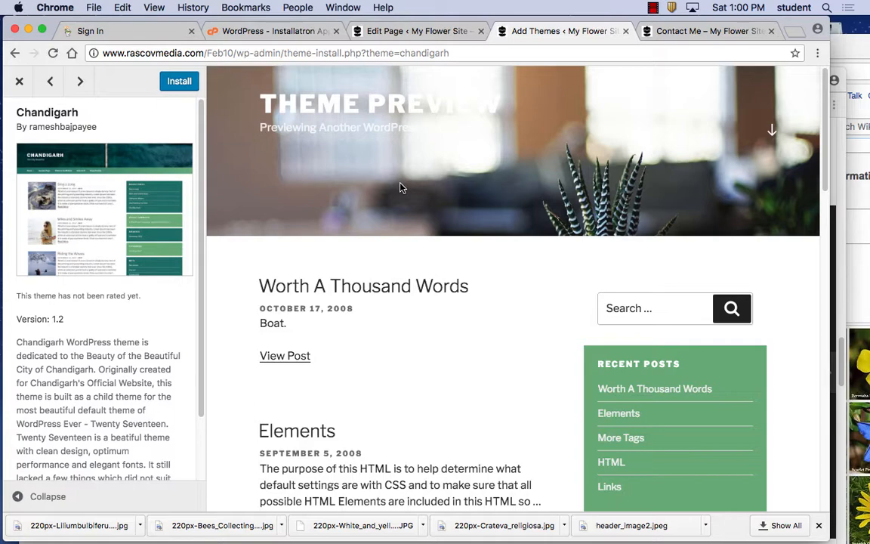
click(22, 83)
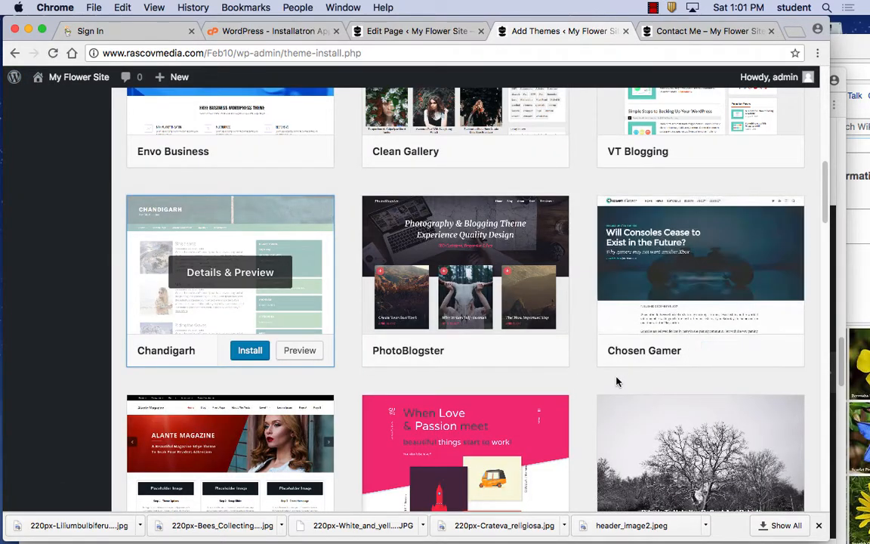
Step: Examine the filtered themes listed beyond Chandigarh, such as Vale and Melos Business, and return to the filter summary
scroll(618, 382, down, 7)
scroll(659, 346, up, 1)
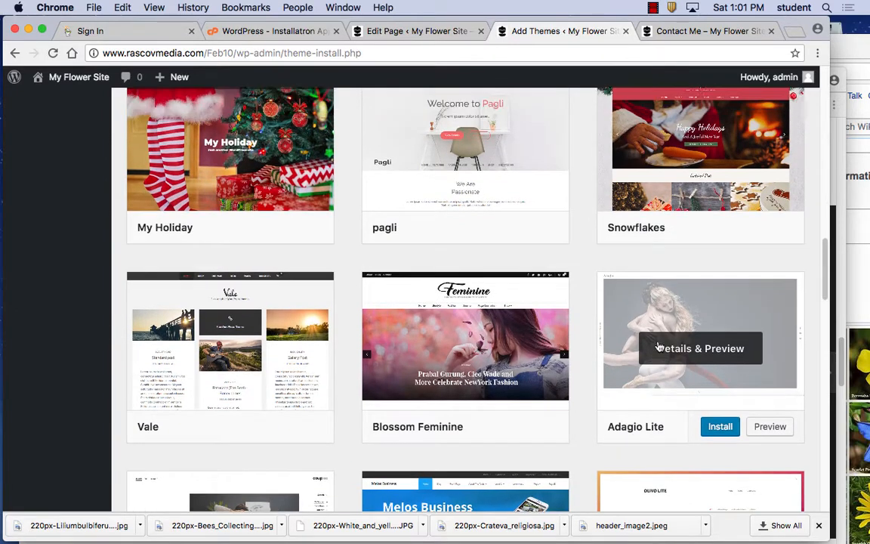
scroll(604, 345, down, 3)
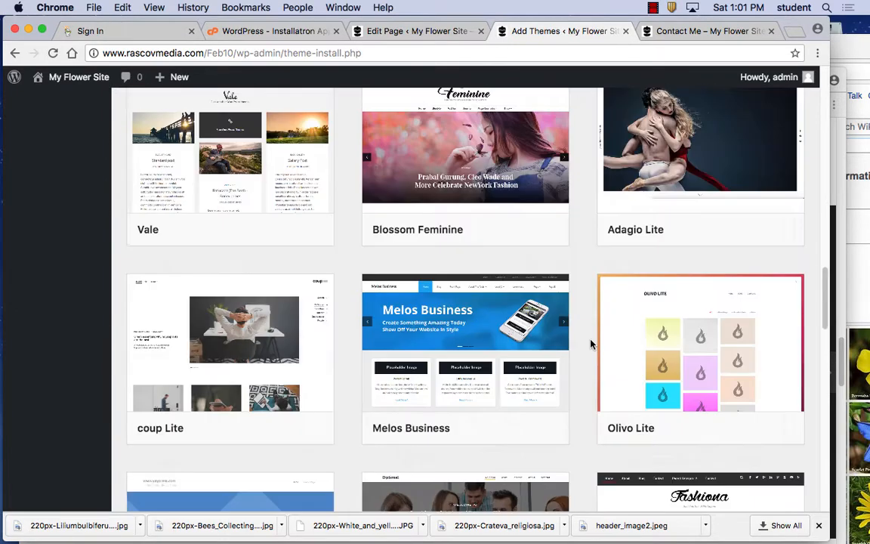
scroll(591, 343, up, 10)
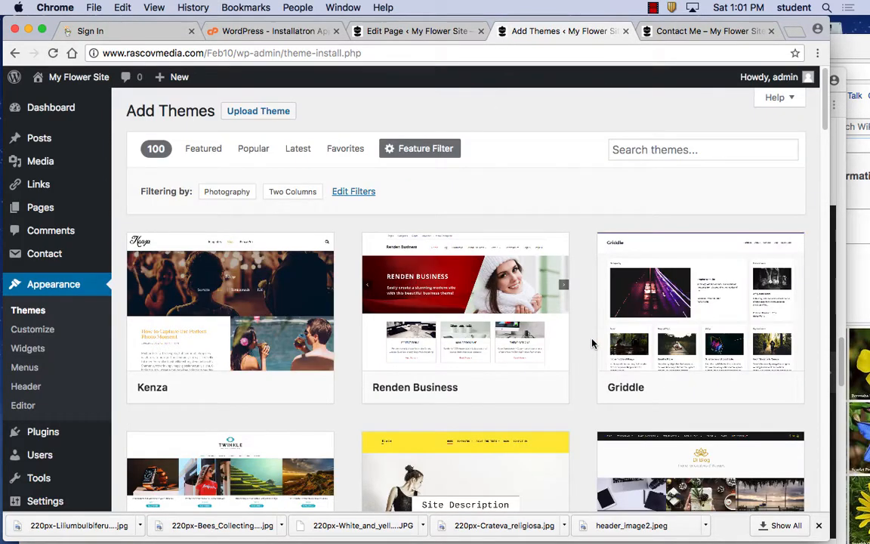
Step: Look through the filtered photography themes down past Tannistha and return to the start of the list
mouse_move(459, 310)
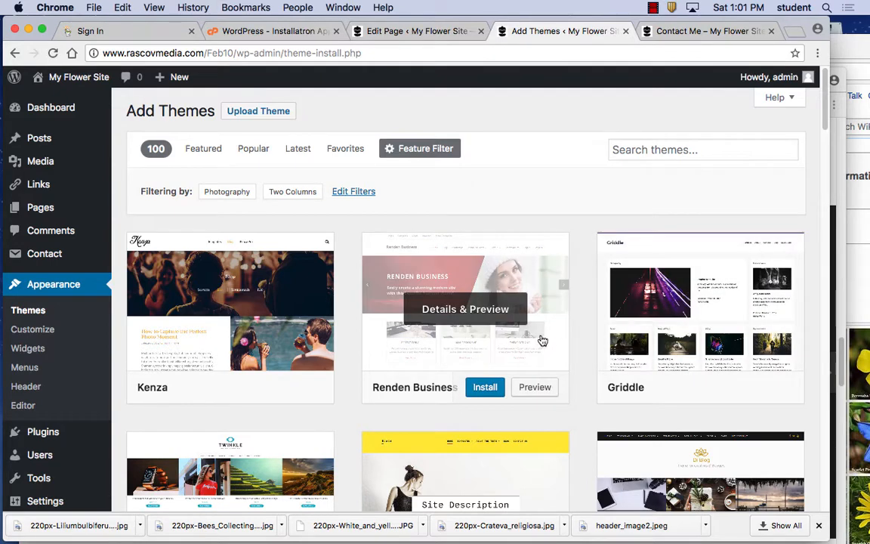
scroll(544, 339, down, 5)
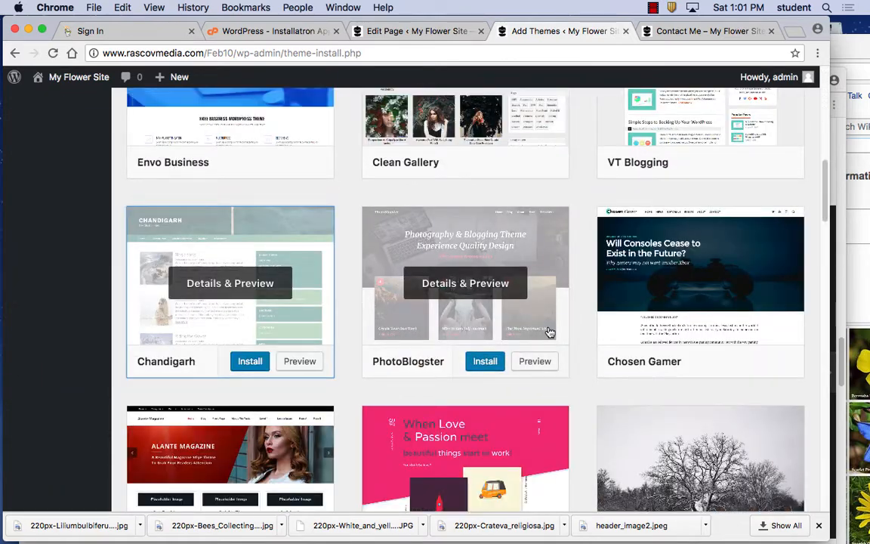
scroll(549, 332, down, 4)
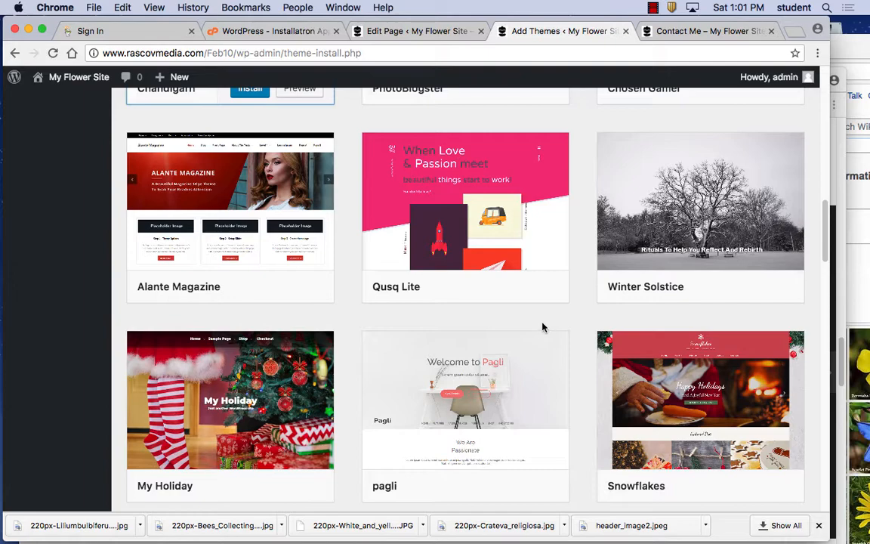
scroll(542, 328, down, 10)
scroll(542, 327, down, 2)
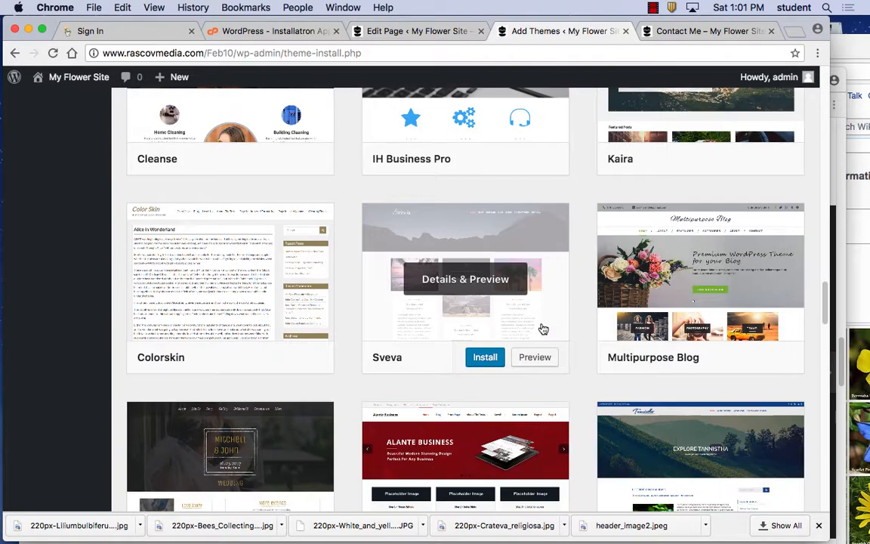
scroll(542, 329, down, 5)
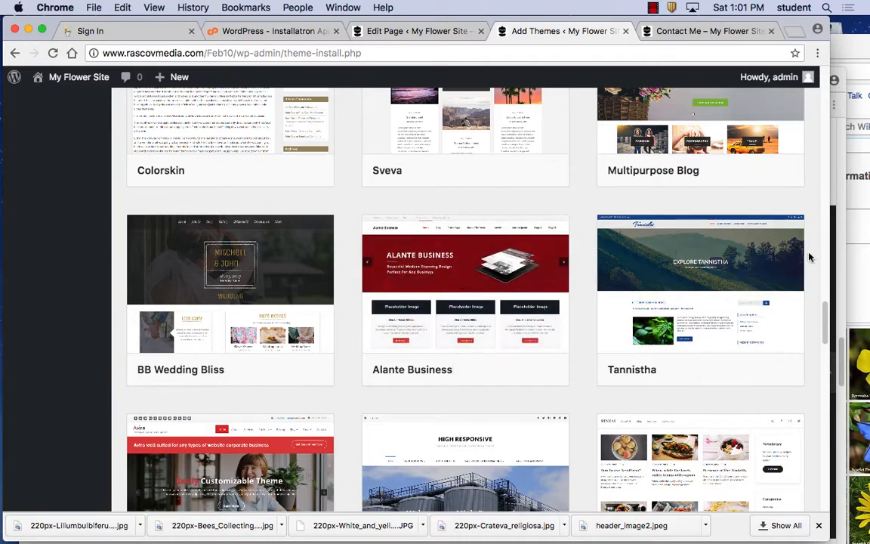
scroll(373, 266, down, 5)
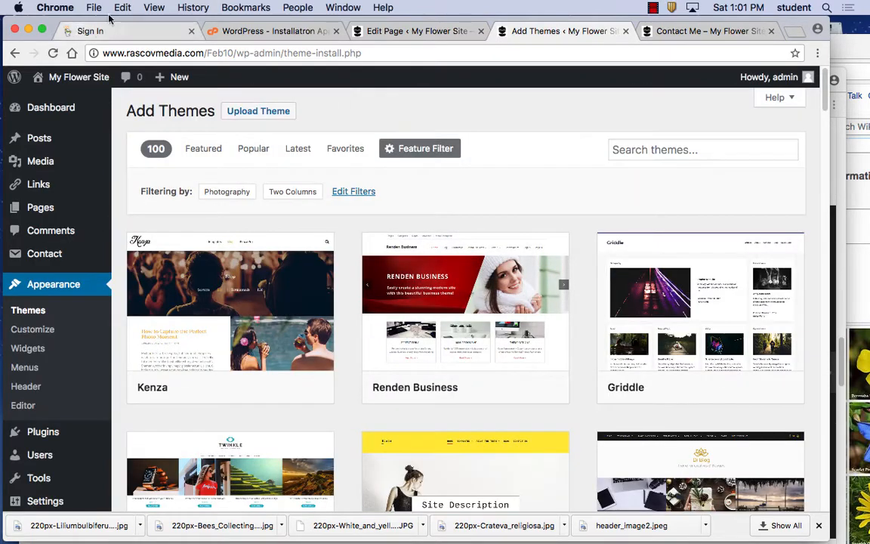
Step: Open the wordpress.org theme directory in a new browser window and look through its featured themes
click(94, 7)
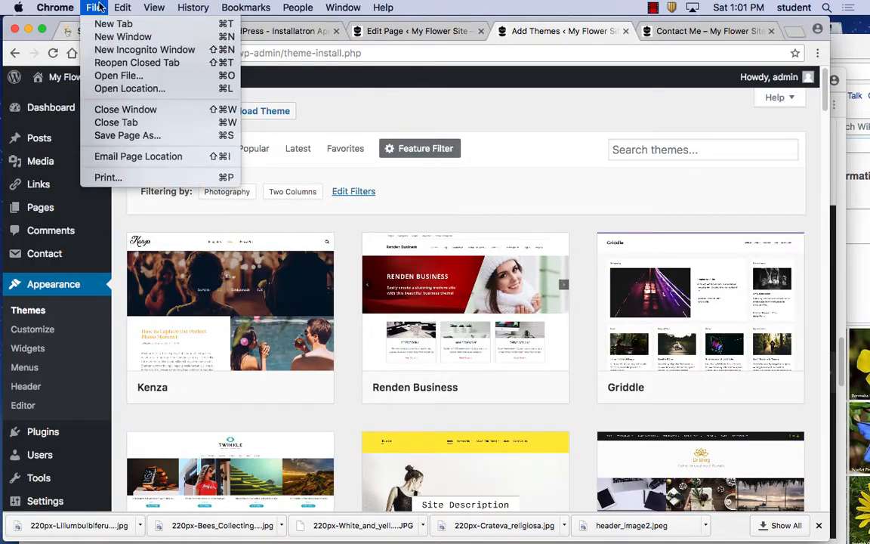
click(98, 37)
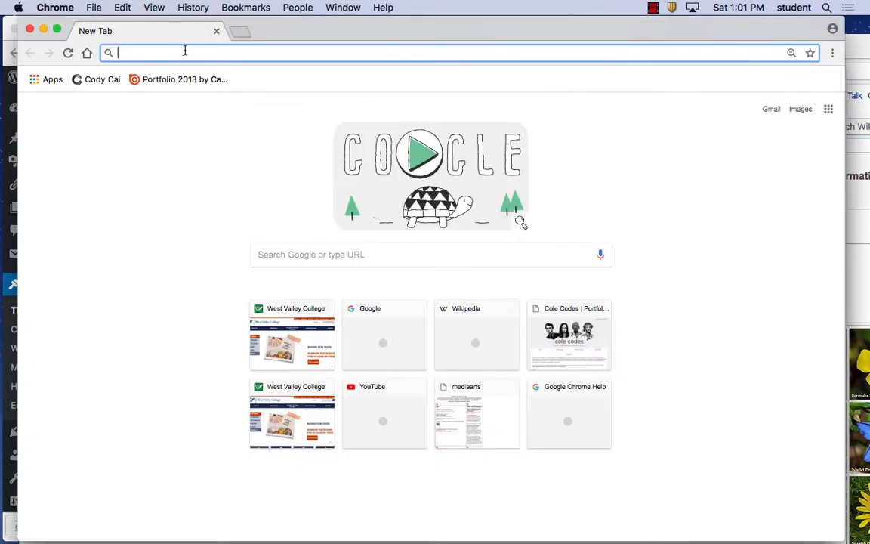
text(wordpress.)
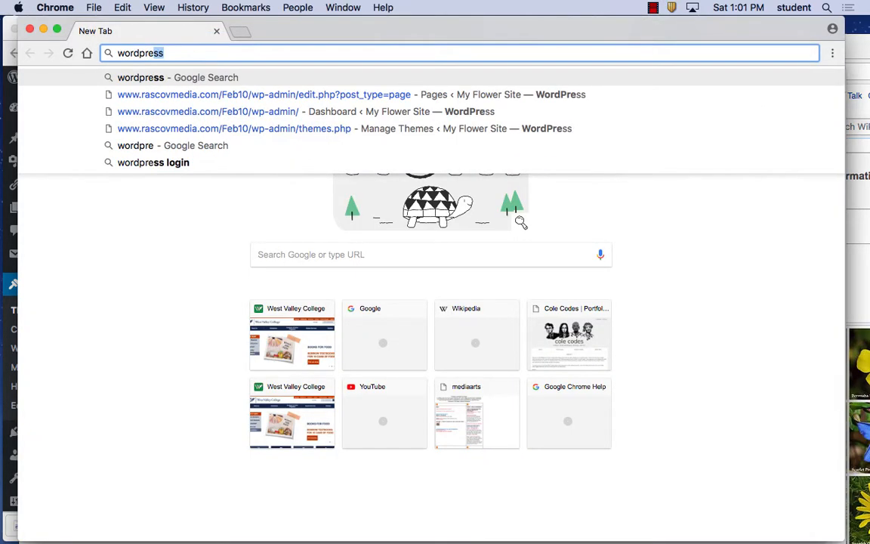
text(org)
key(Return)
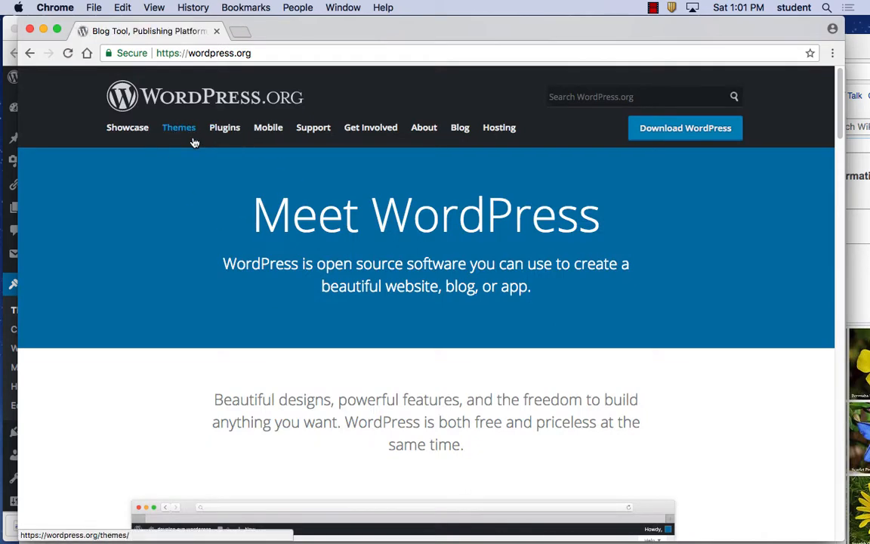
click(187, 134)
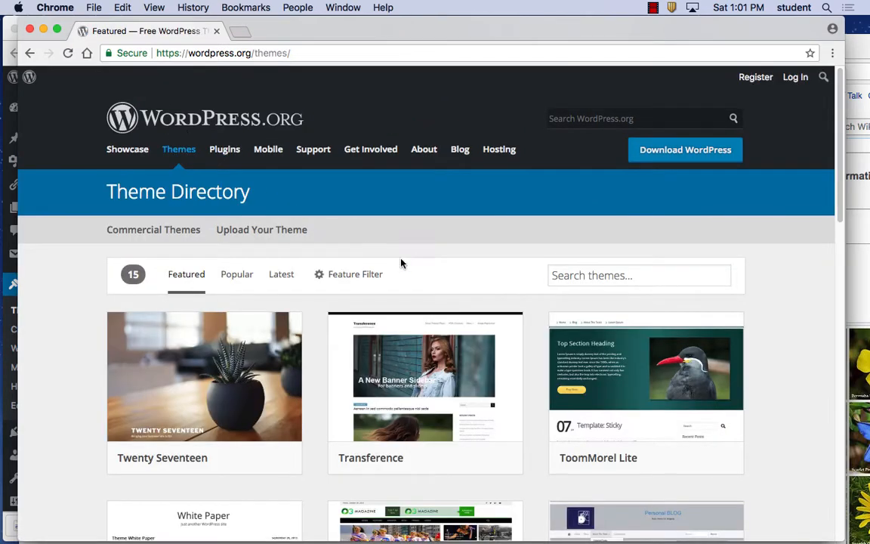
scroll(412, 269, down, 5)
scroll(411, 269, down, 5)
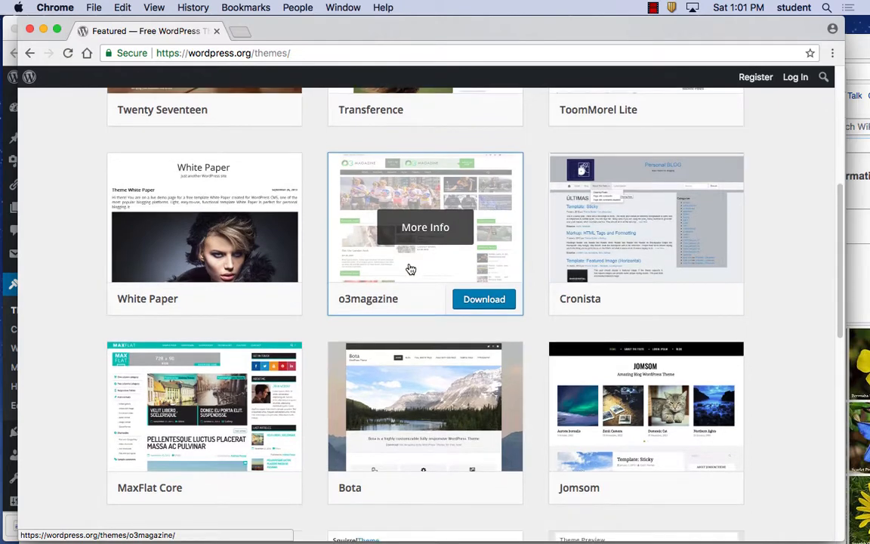
scroll(405, 267, up, 10)
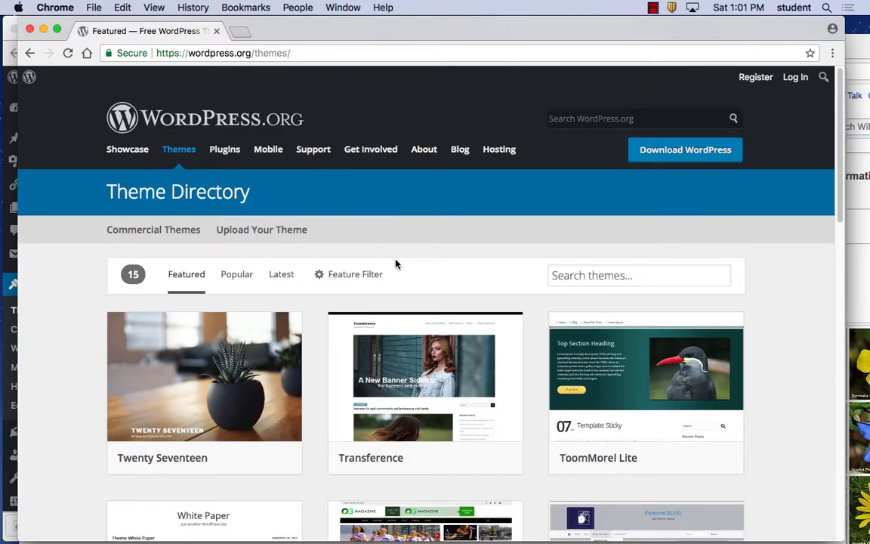
Step: Search the theme directory for "free" and look through the matching themes
click(555, 275)
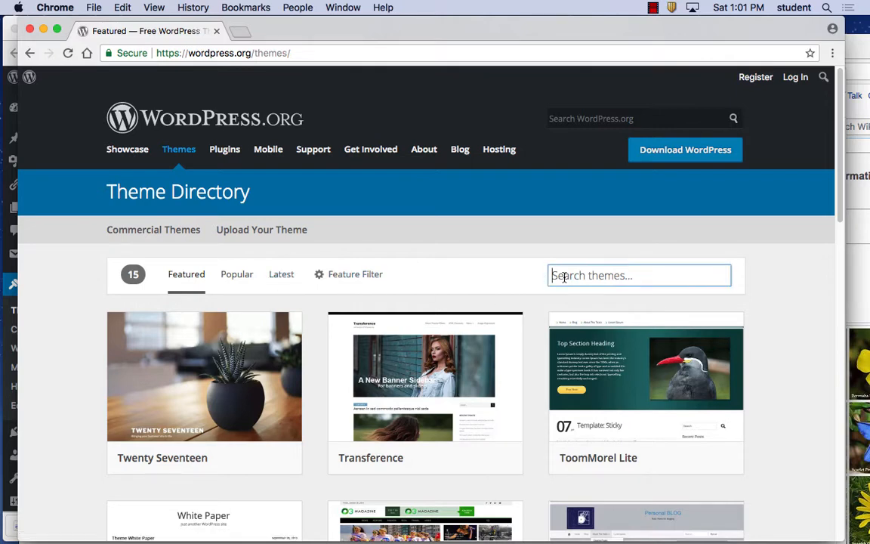
text(free)
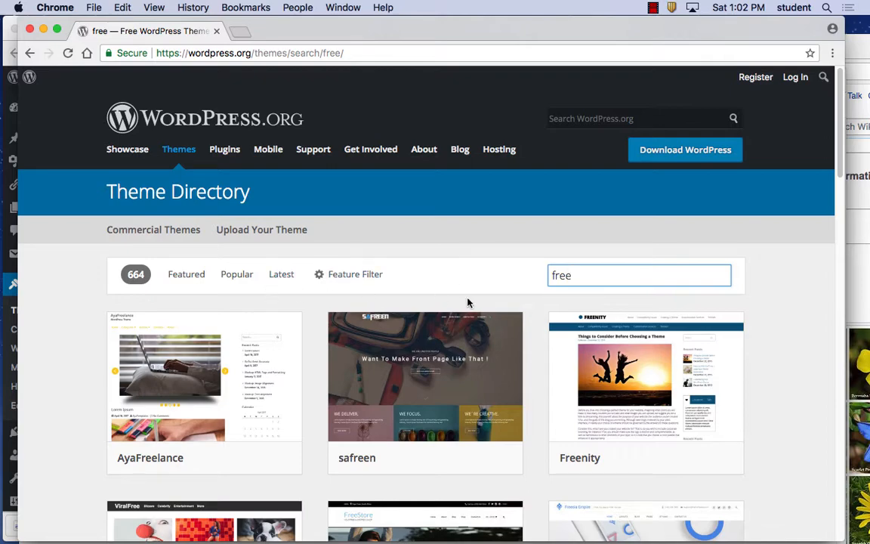
scroll(487, 320, down, 6)
scroll(487, 317, down, 4)
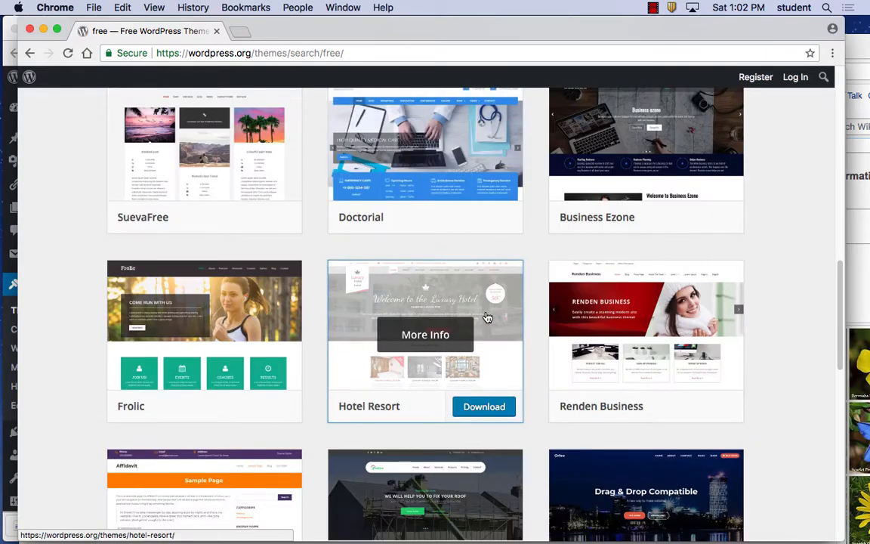
scroll(487, 318, up, 10)
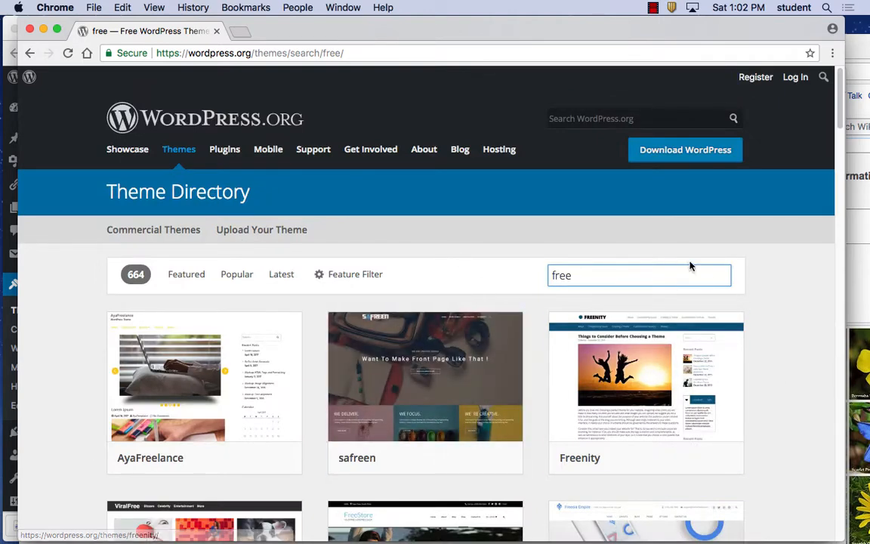
Step: Clear the theme search to show the directory's feature filter options, and close the wordpress.org window
drag(690, 272, 446, 269)
key(BackSpace)
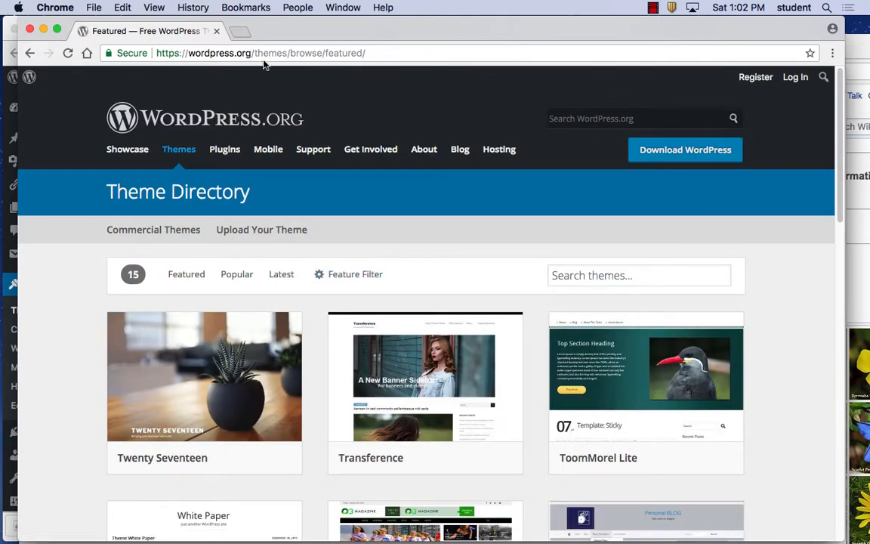
click(350, 276)
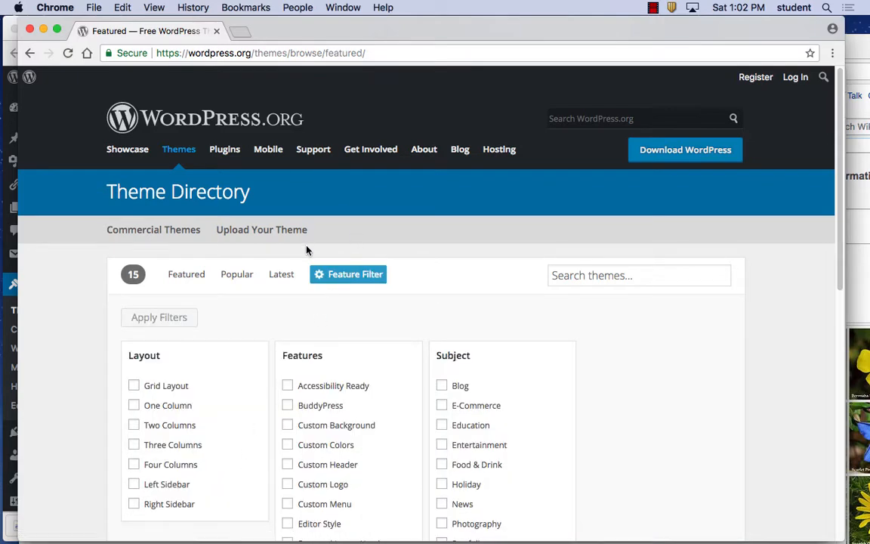
drag(292, 32, 474, 156)
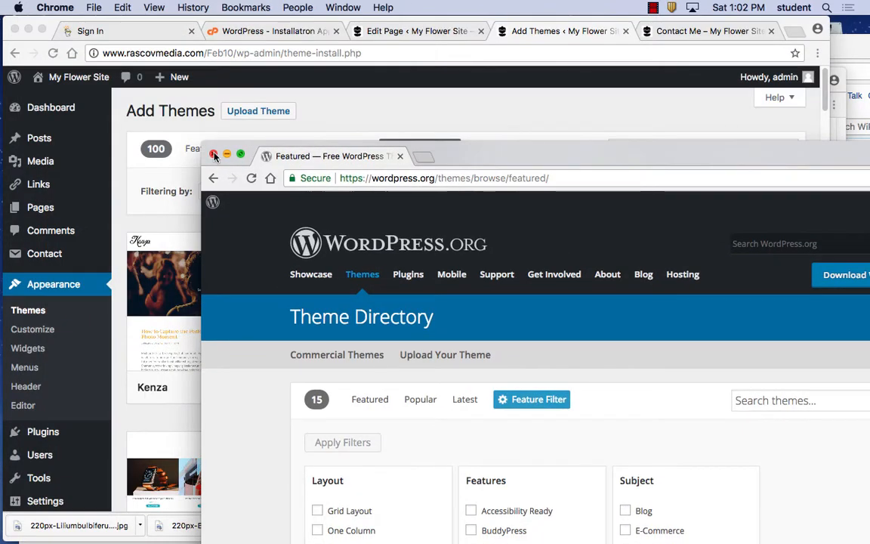
click(213, 153)
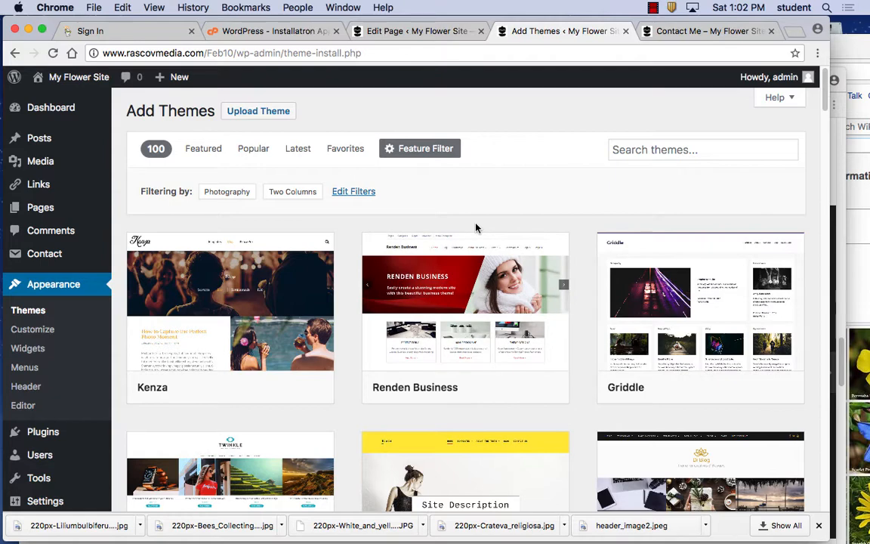
Step: Install the Kenza theme from the filtered list and activate it on the flower site
scroll(565, 285, down, 5)
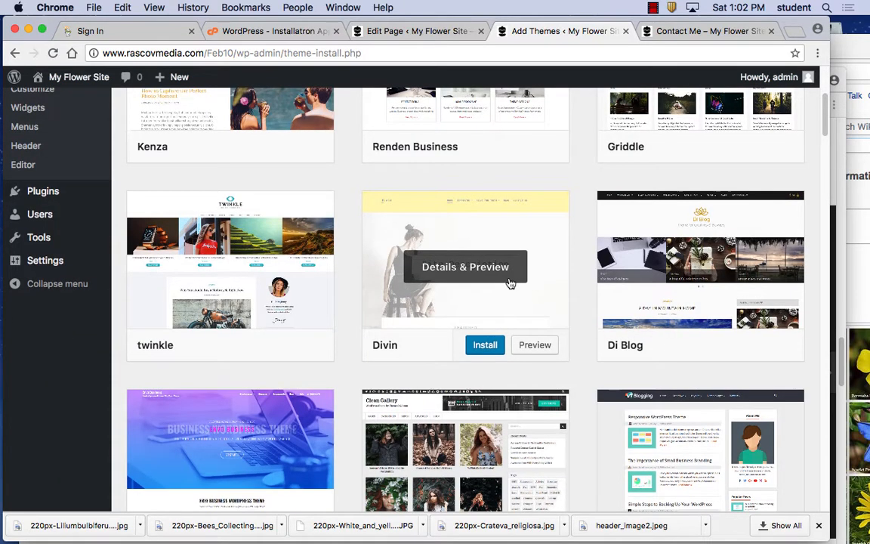
scroll(510, 283, down, 1)
scroll(510, 282, up, 6)
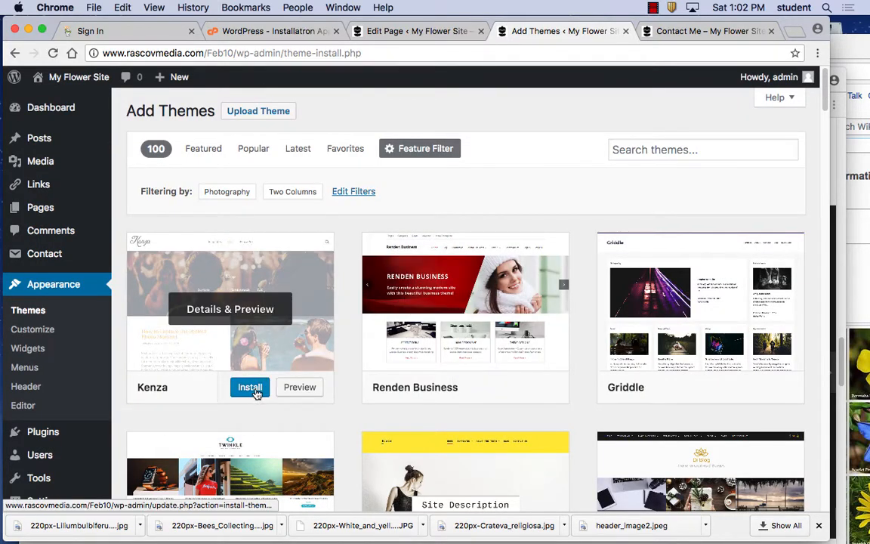
click(254, 391)
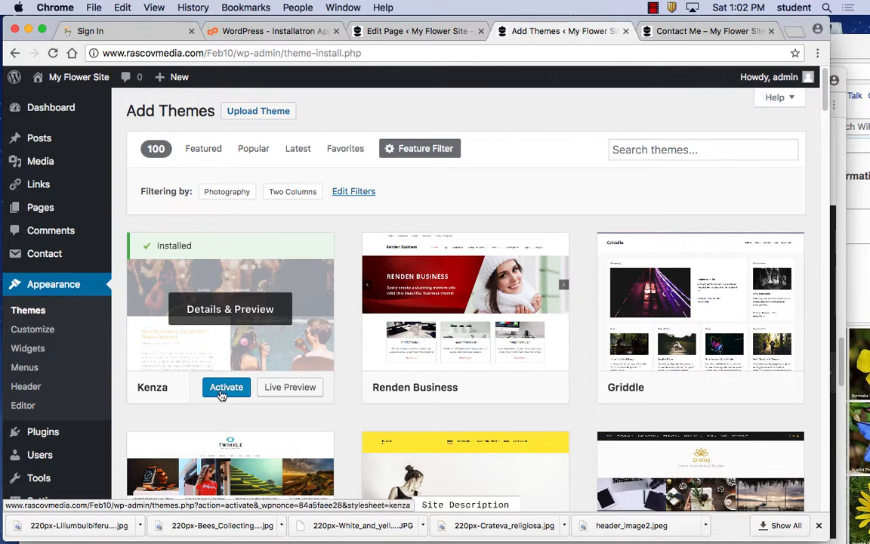
click(225, 387)
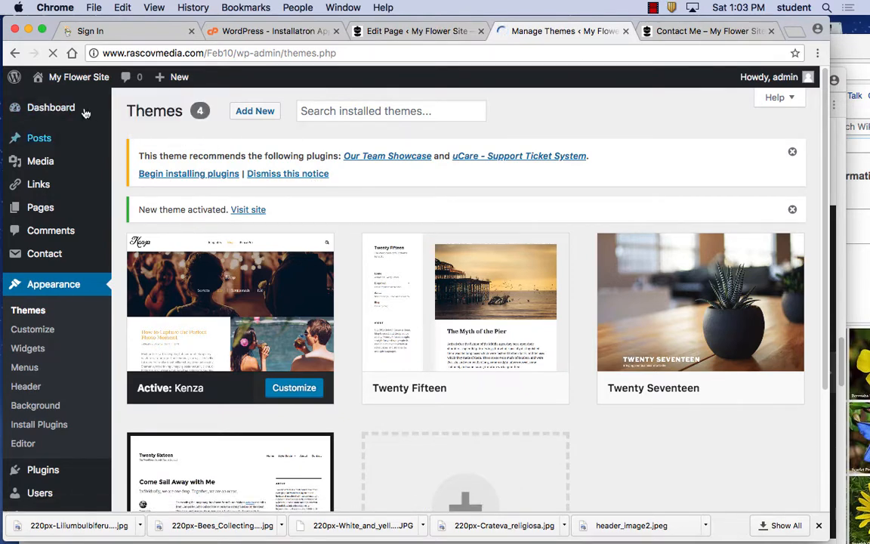
Step: Visit the flower site's front page to view it with the Kenza theme
mouse_move(76, 80)
click(58, 103)
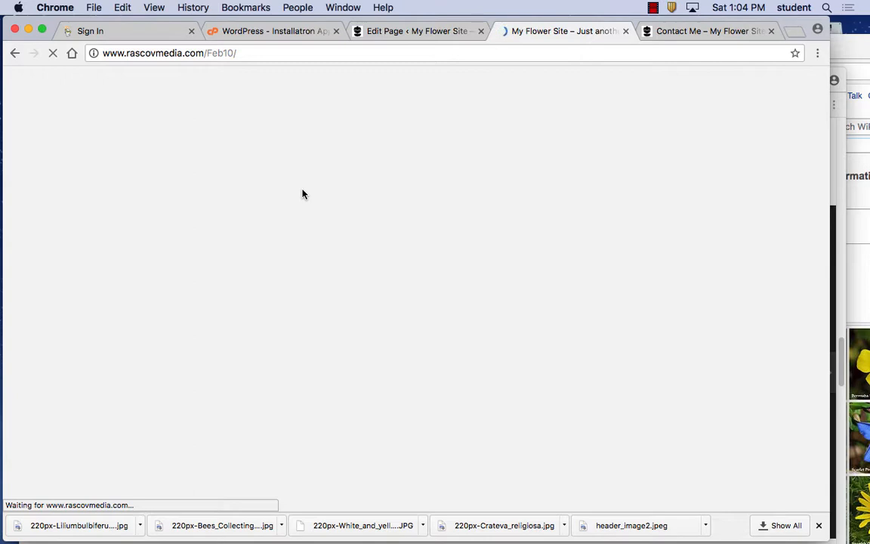
click(54, 54)
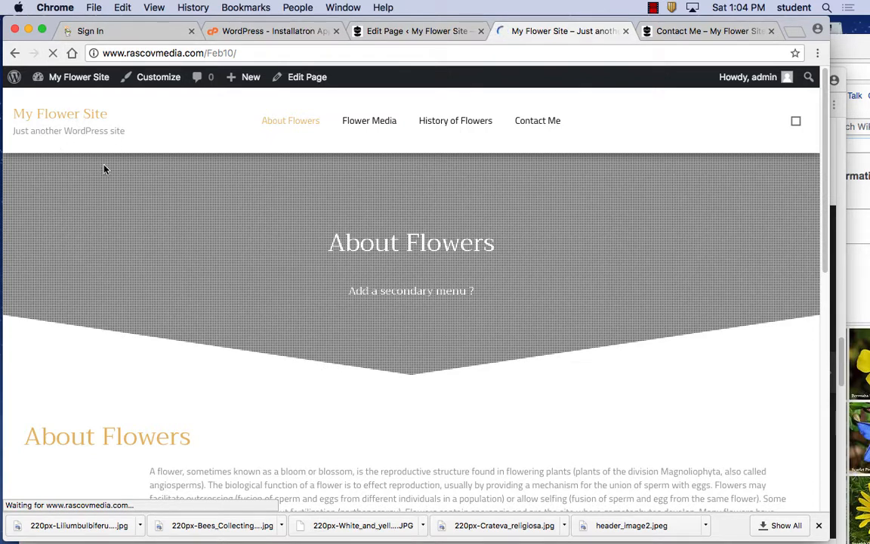
Step: Try to open the customizer for the flower site's front page, check the other open pages, and reload it
click(157, 80)
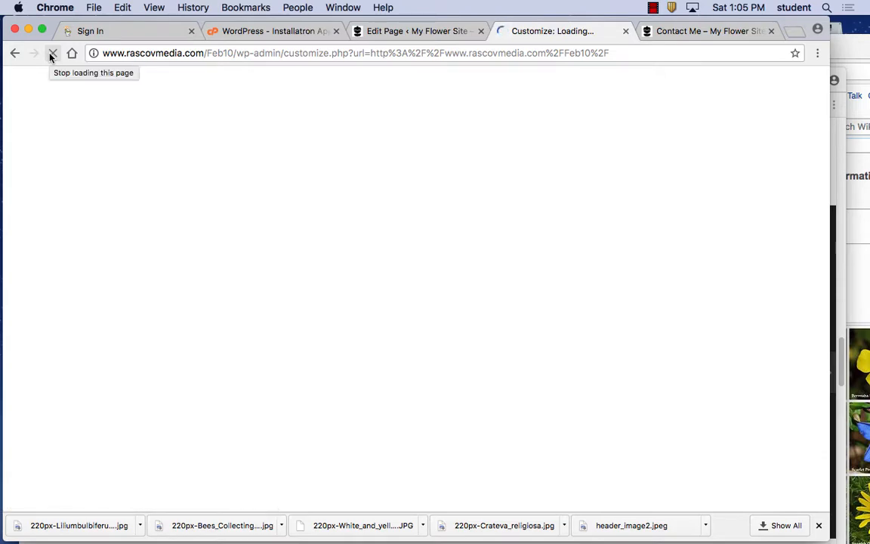
click(305, 31)
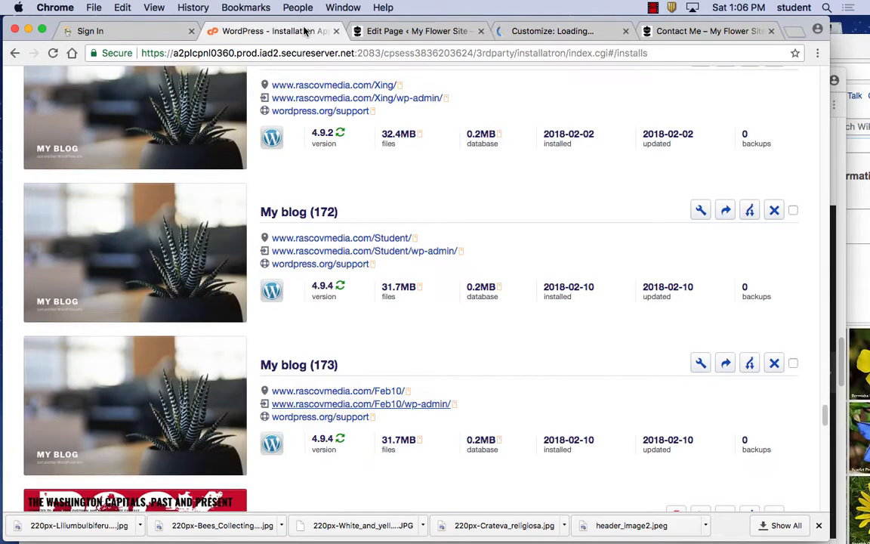
click(416, 33)
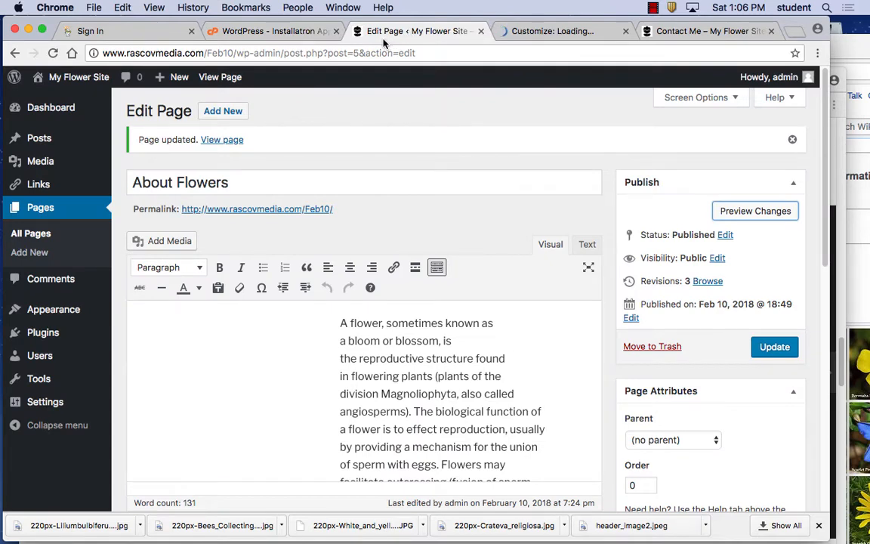
click(571, 31)
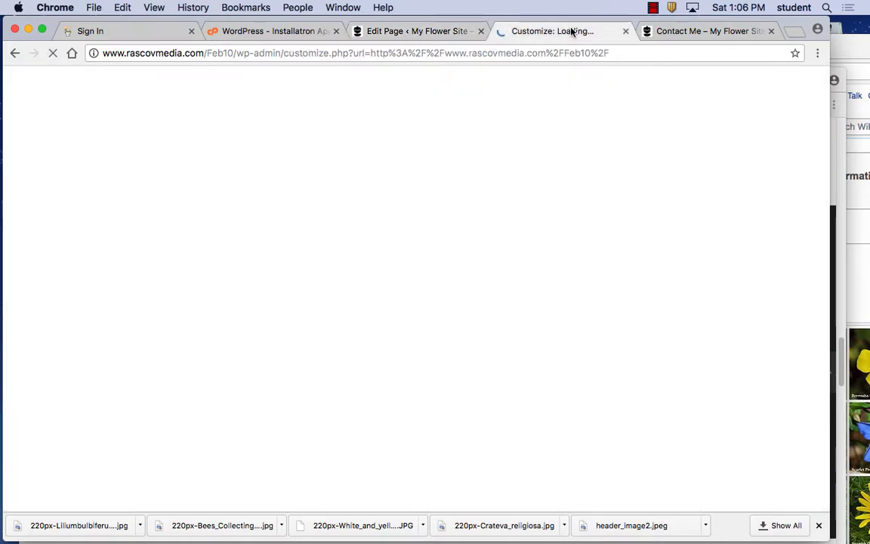
click(51, 55)
click(51, 55)
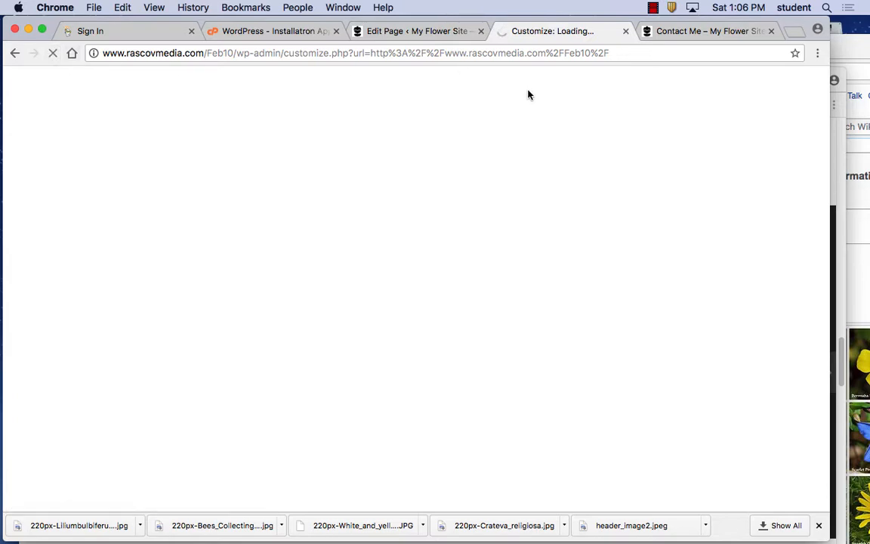
Step: Close the Contact Me and Customize pages and return to the About Flowers page editor
click(695, 31)
click(771, 31)
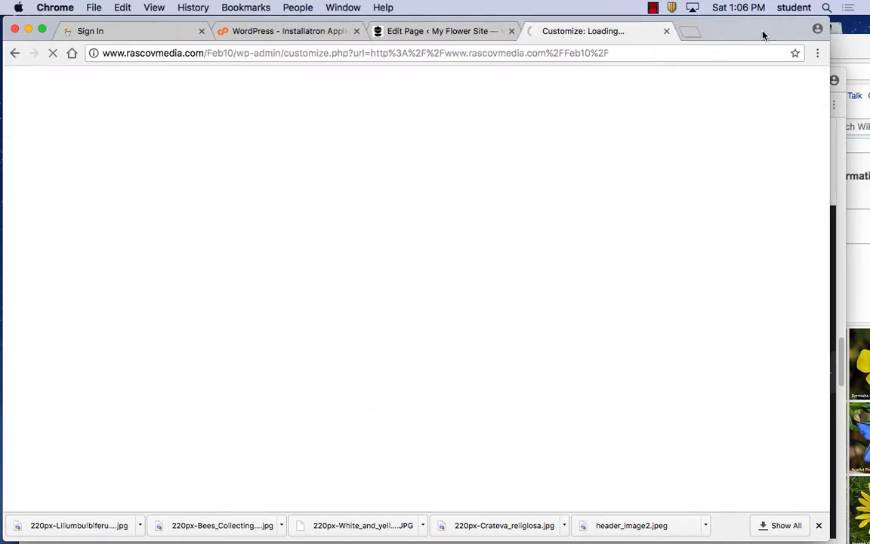
click(486, 32)
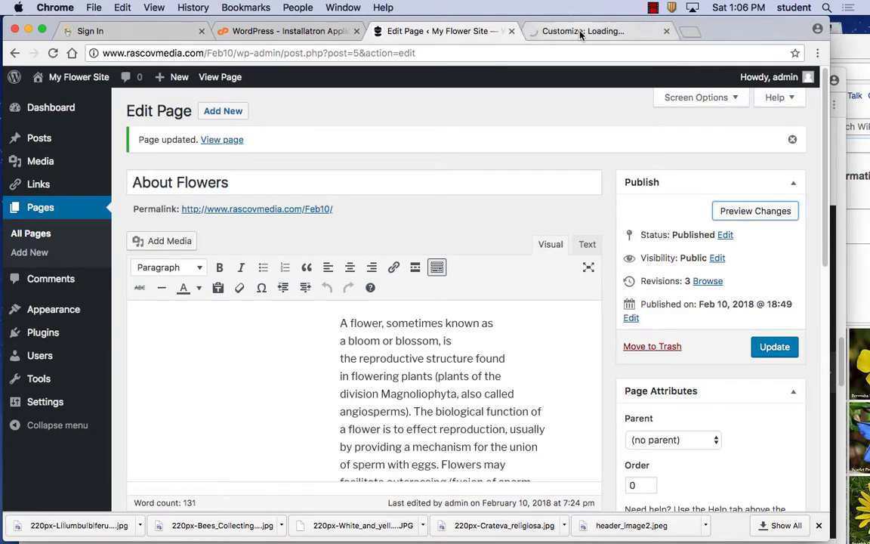
click(558, 31)
click(666, 31)
mouse_move(46, 306)
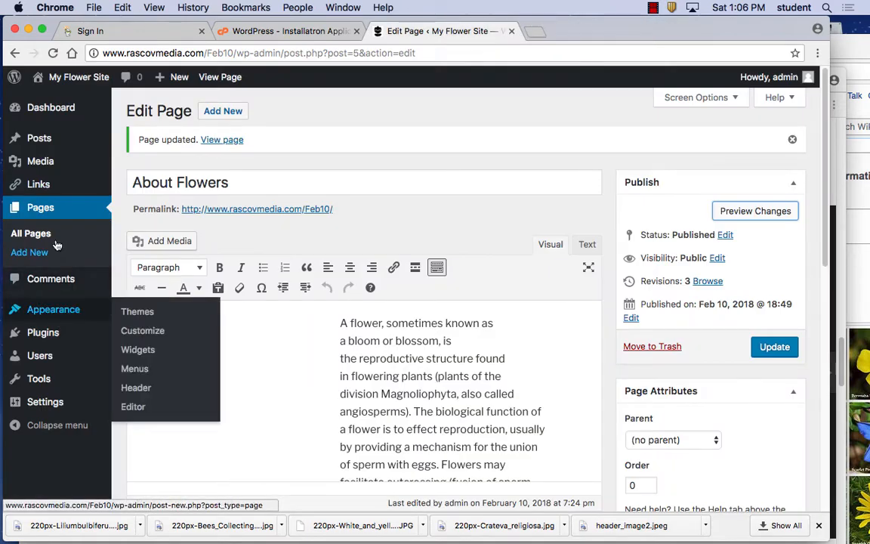
Step: Load the customizer for the flower site and look through the whole About Flowers page preview
click(147, 334)
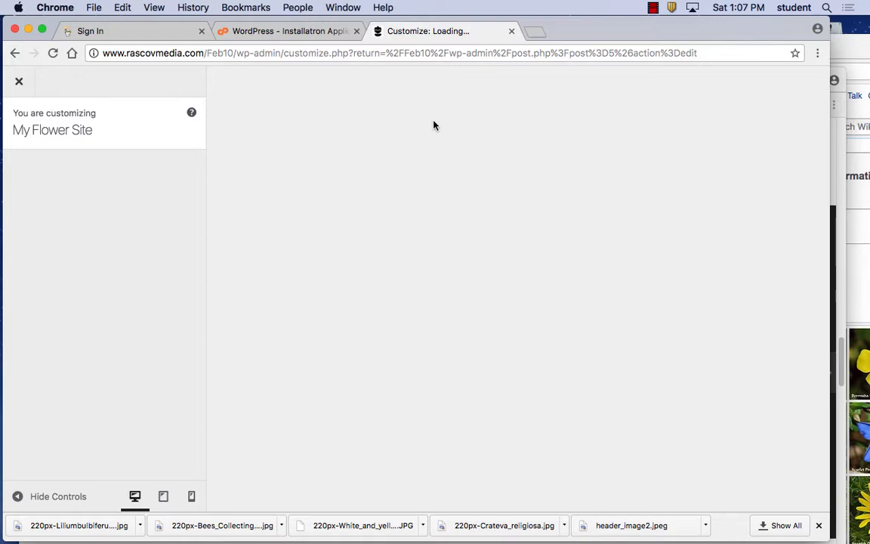
click(53, 53)
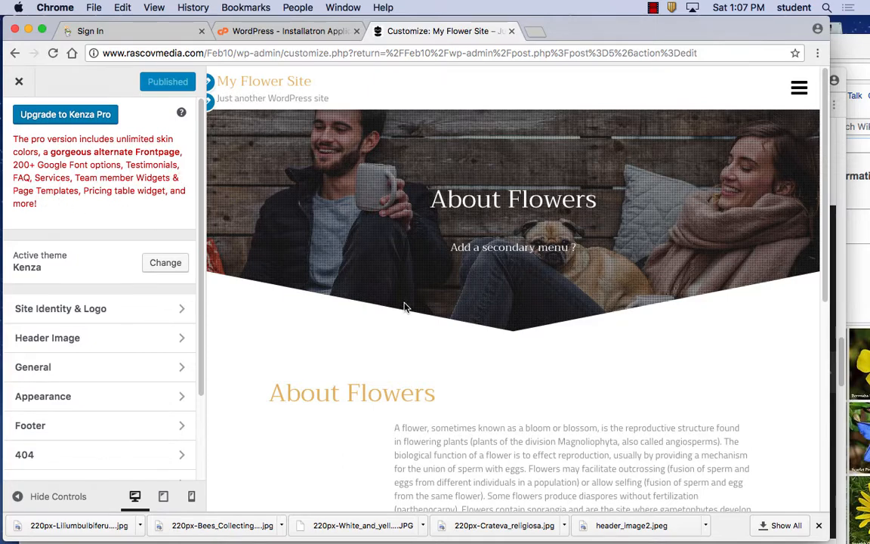
scroll(405, 304, down, 5)
scroll(405, 304, up, 5)
scroll(405, 306, down, 5)
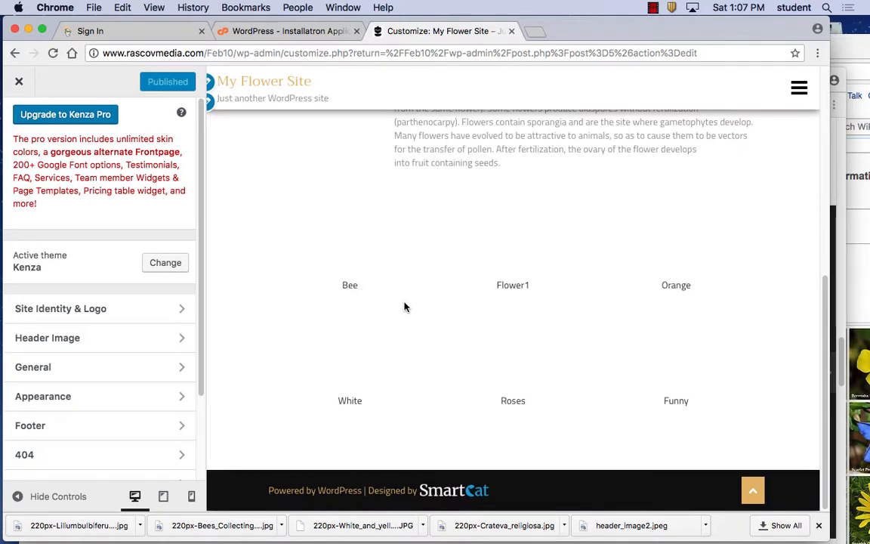
scroll(405, 306, up, 5)
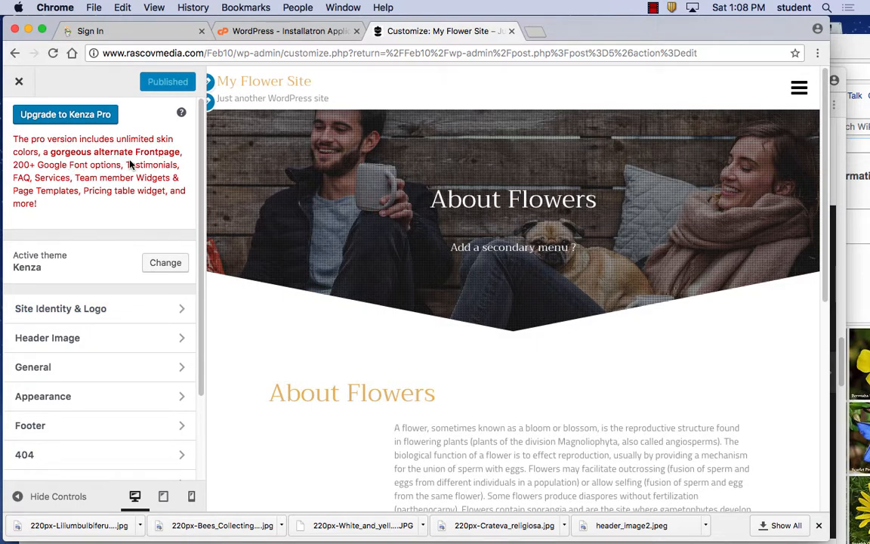
Step: Replace the header image with 220px-Crateva_religiosa.jpg from the media library, cropped to the middle band around the flower's center
click(102, 340)
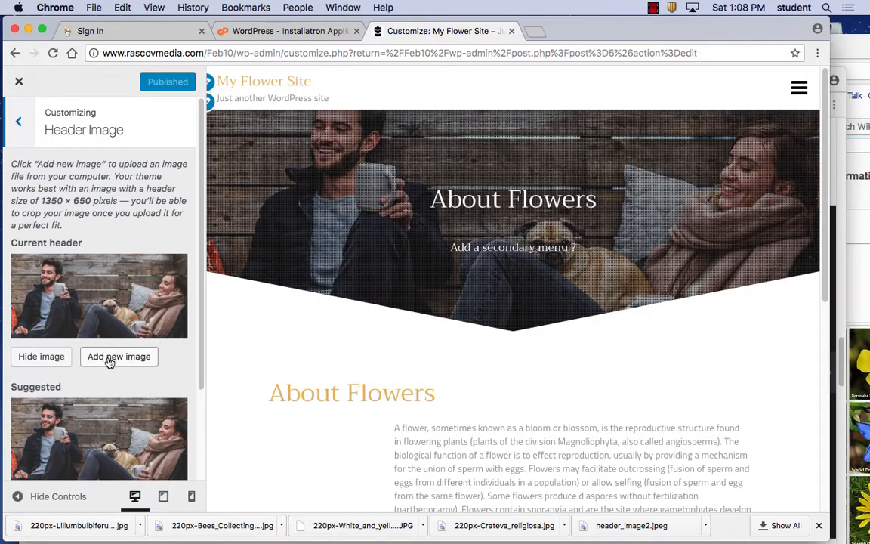
click(98, 361)
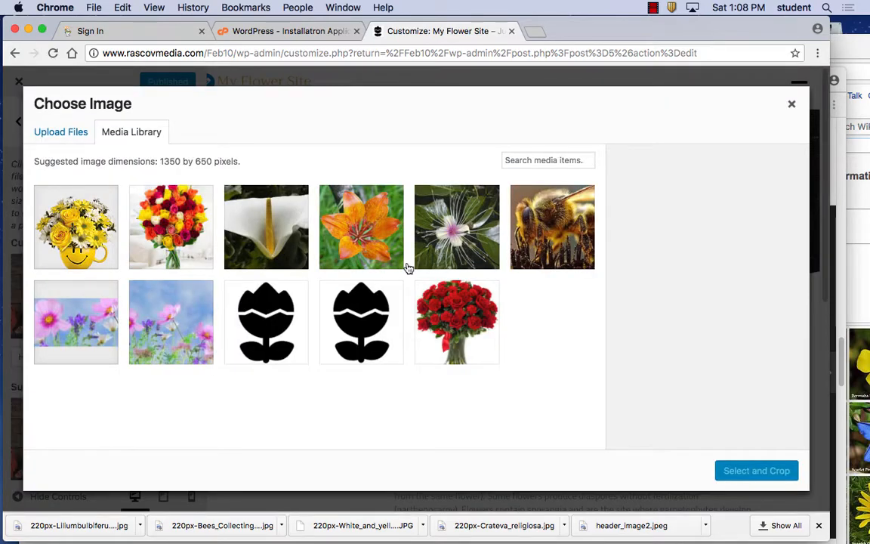
click(418, 218)
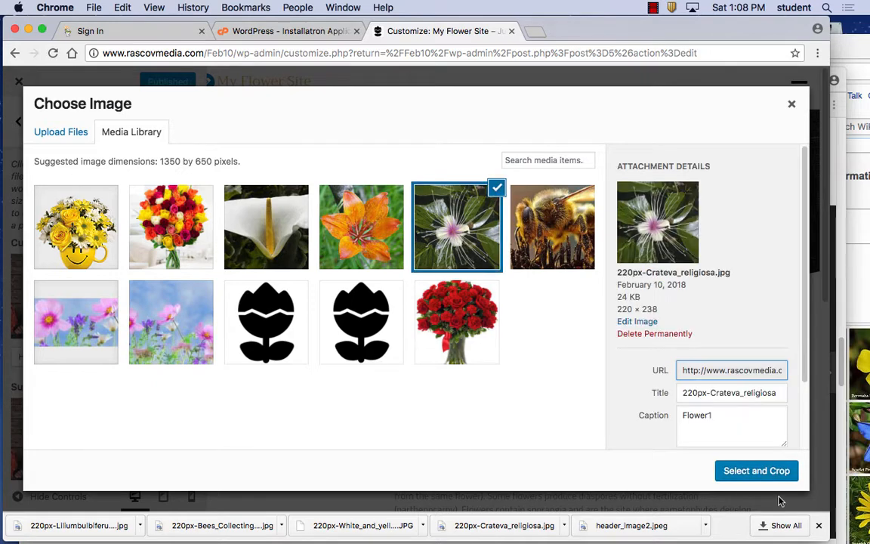
click(776, 469)
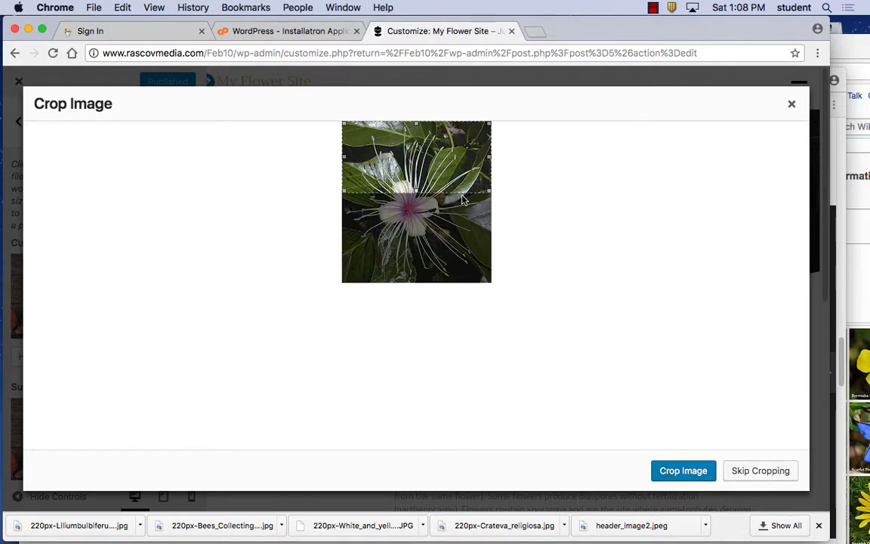
drag(463, 198, 463, 249)
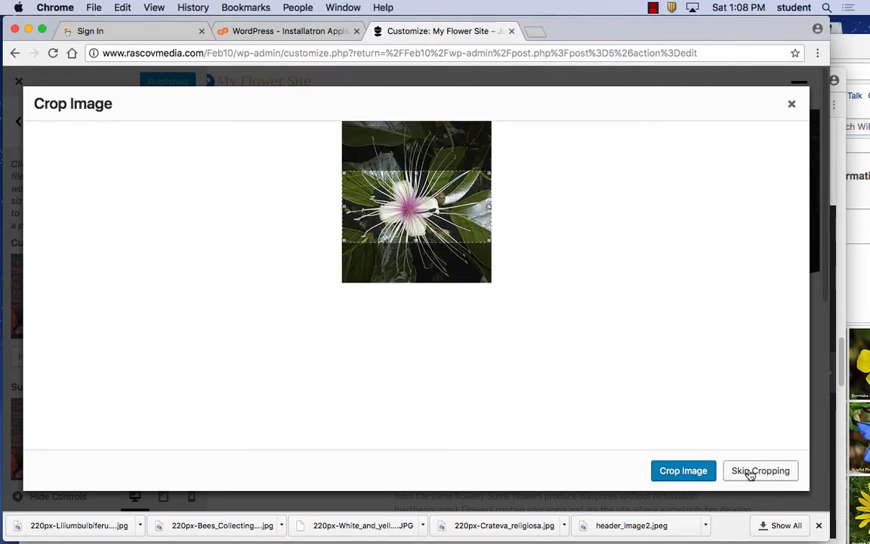
click(695, 472)
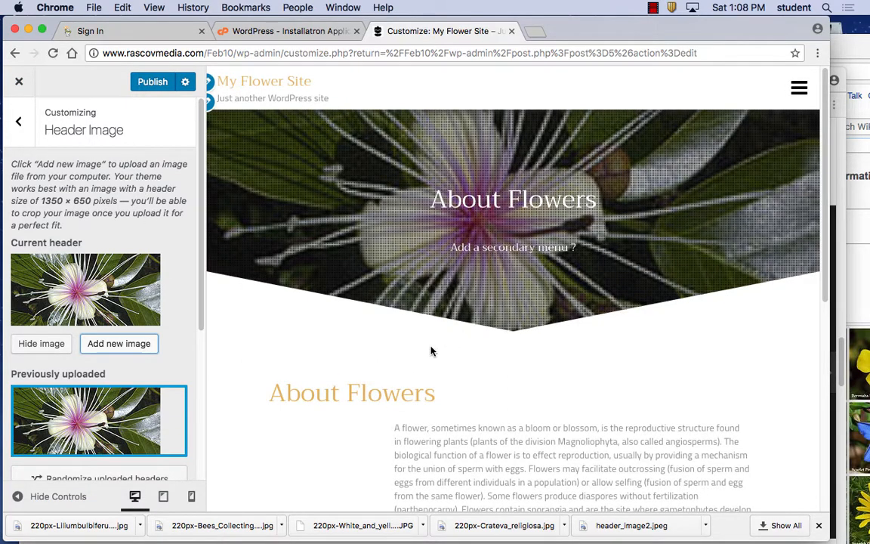
click(18, 120)
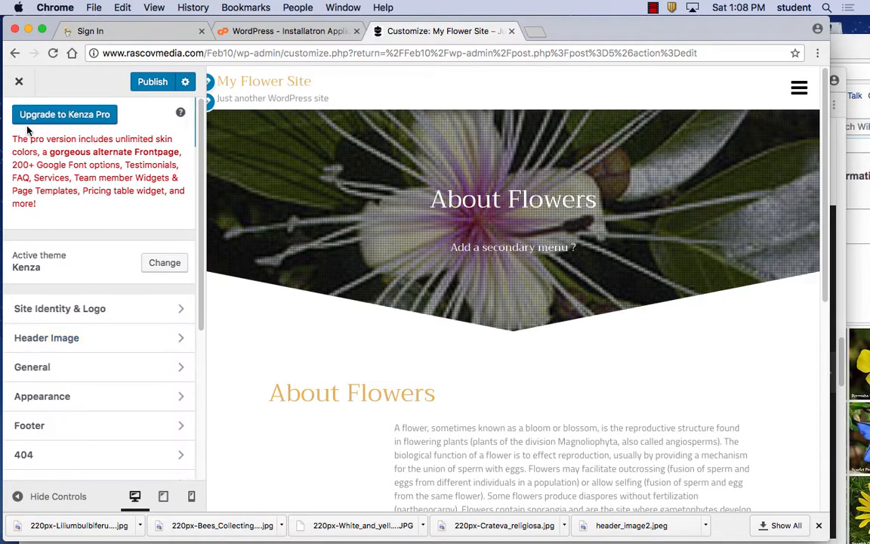
Step: View the Kenza Pro demo site and its Kenza Pro product page, then return to the customizer
click(90, 117)
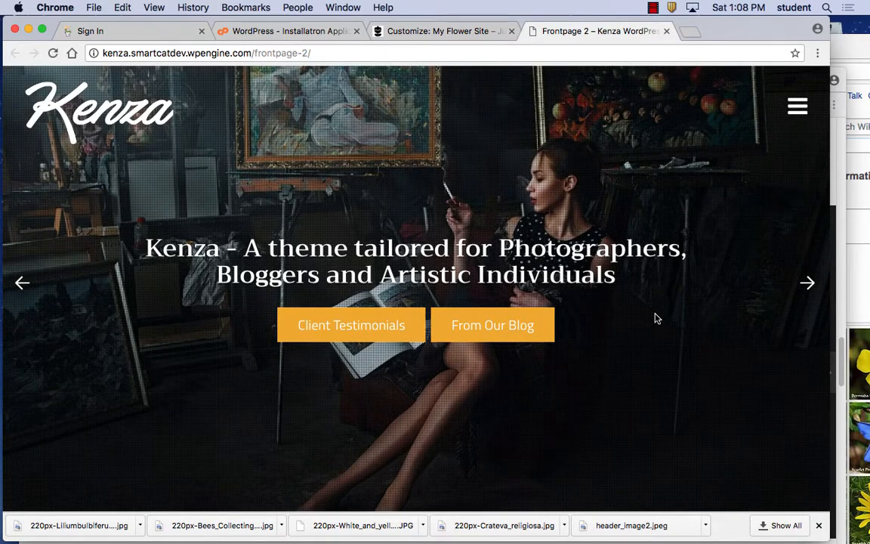
click(806, 285)
click(799, 108)
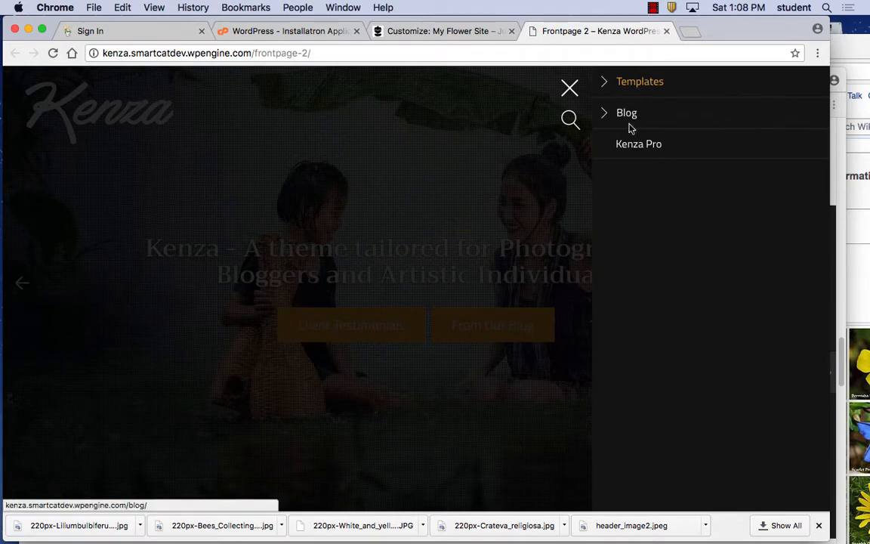
click(638, 150)
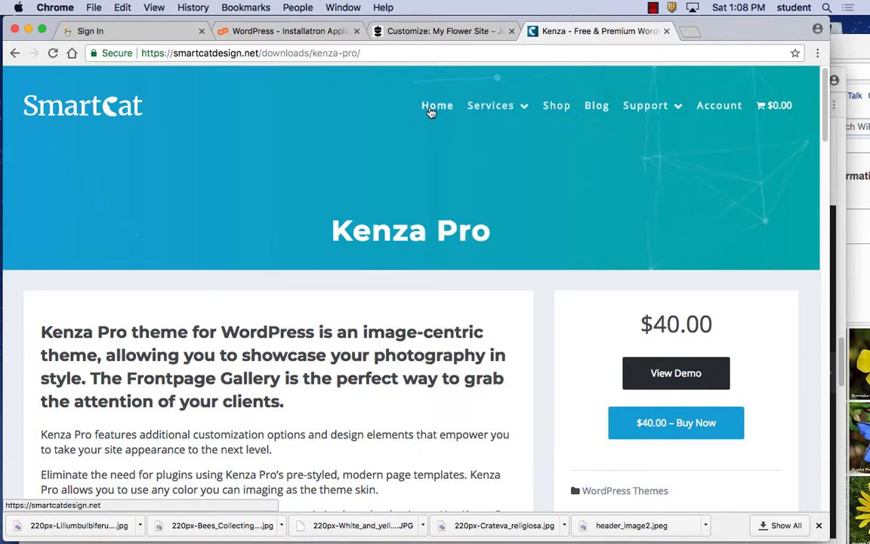
mouse_move(468, 113)
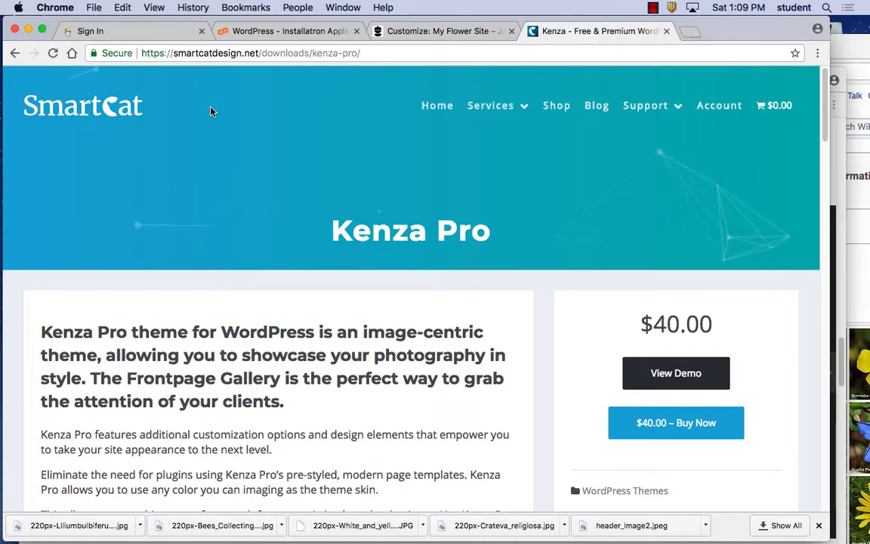
click(664, 31)
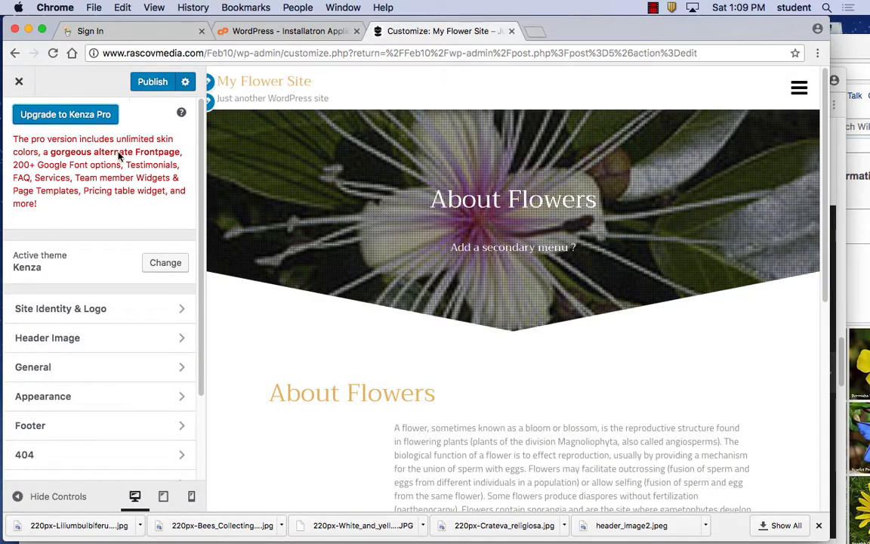
Step: Review the customizer's Header Image settings and the General options, including Nav Bar Heights
scroll(140, 224, down, 3)
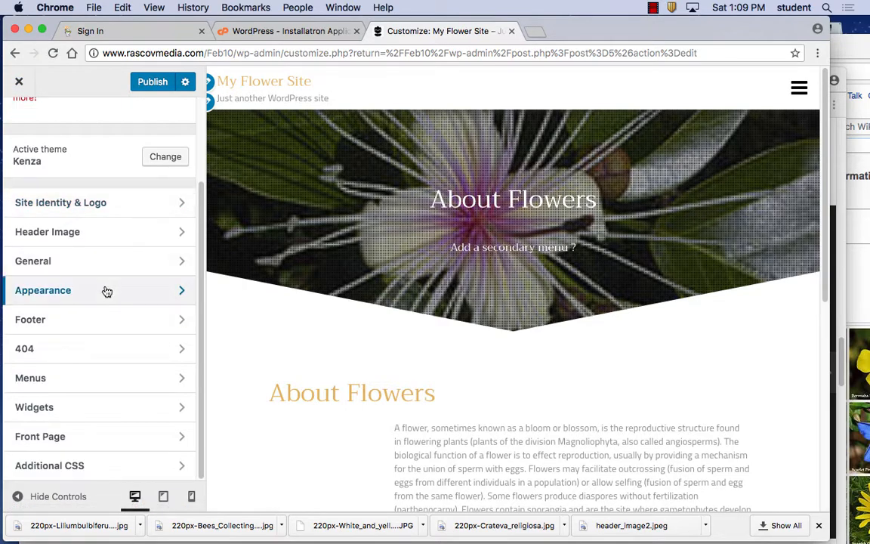
click(82, 234)
click(29, 126)
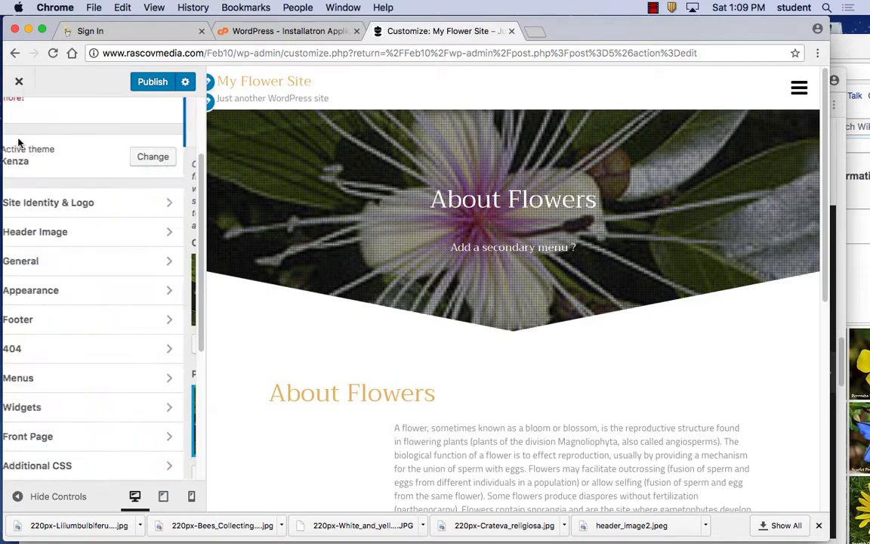
click(90, 258)
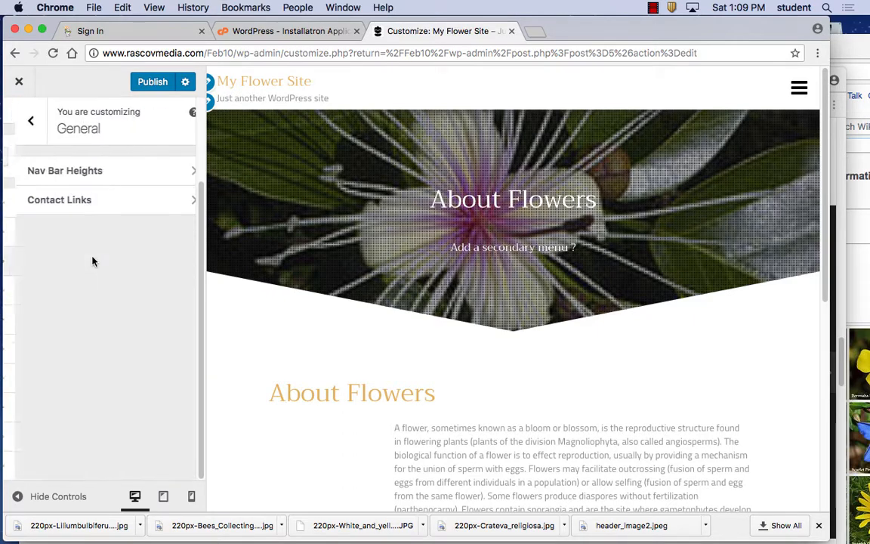
click(87, 173)
click(22, 122)
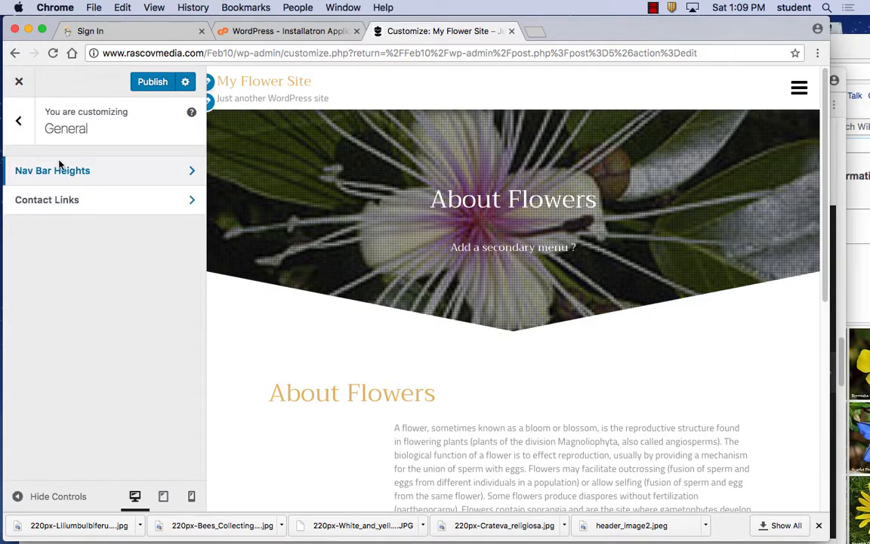
click(16, 122)
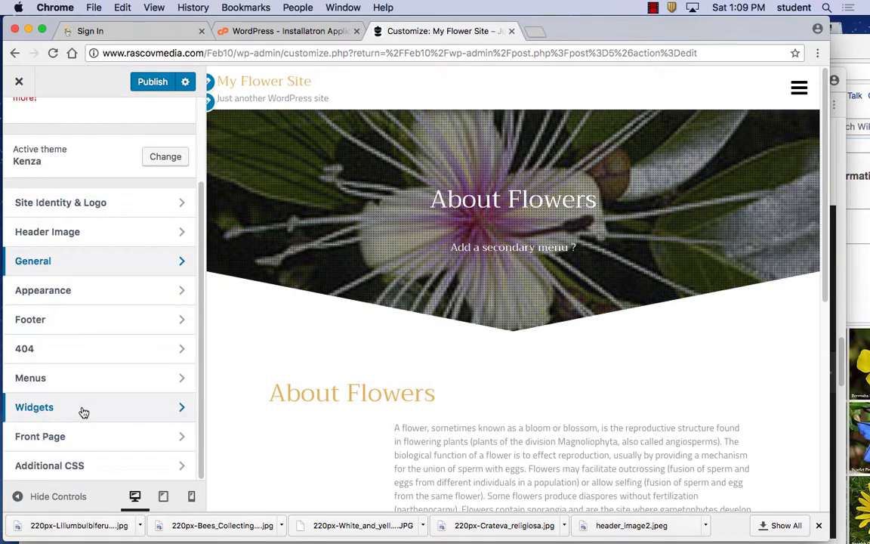
Step: Review the theme's appearance options for Fonts, Background color and Background Image
click(71, 294)
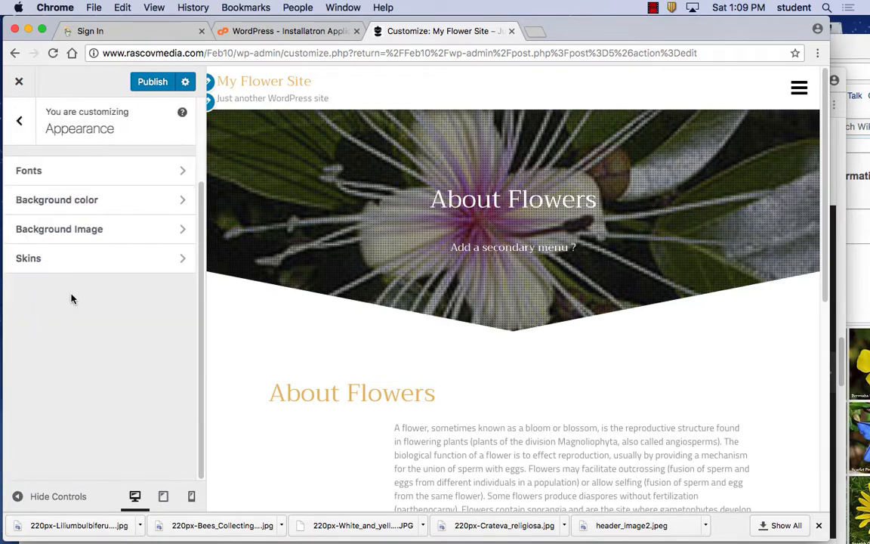
click(74, 173)
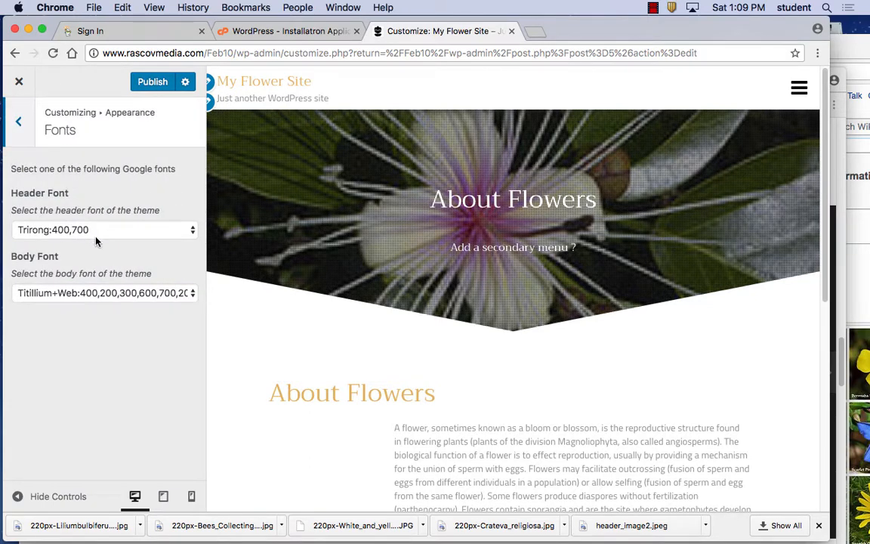
click(19, 115)
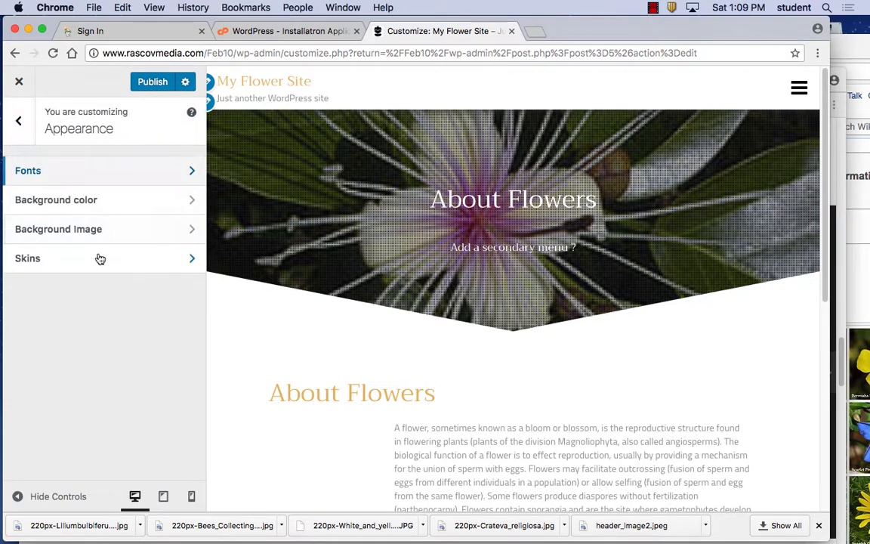
click(68, 198)
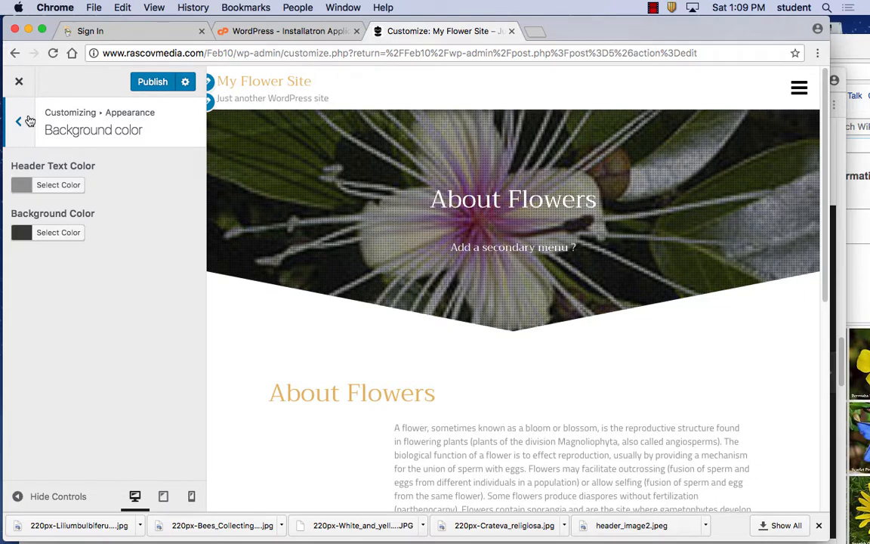
click(19, 121)
click(78, 230)
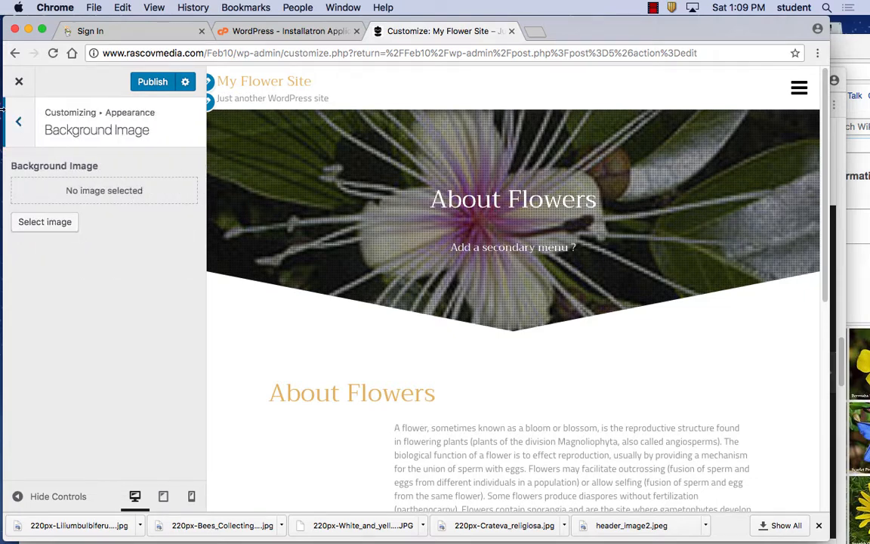
click(19, 119)
Step: Set the theme's Site Skin Color to Red and return to the main list of customizer sections
click(66, 264)
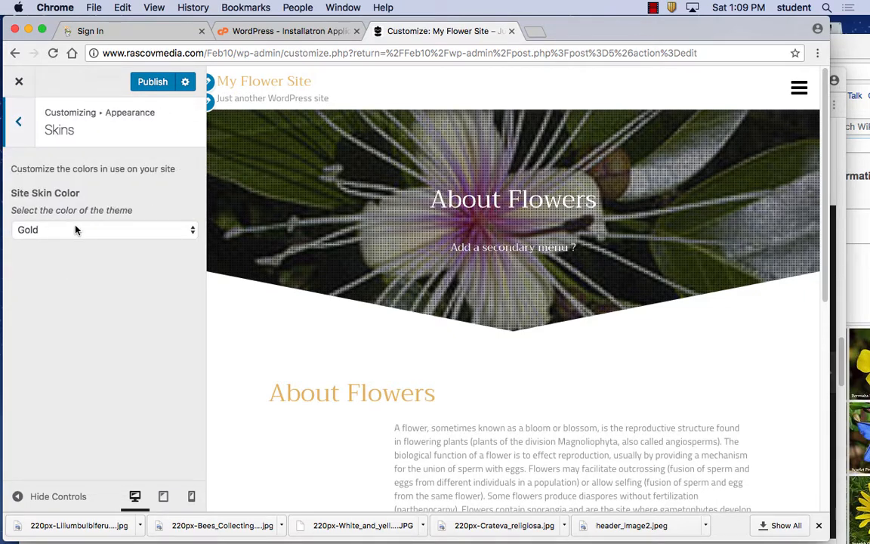
click(73, 229)
click(66, 243)
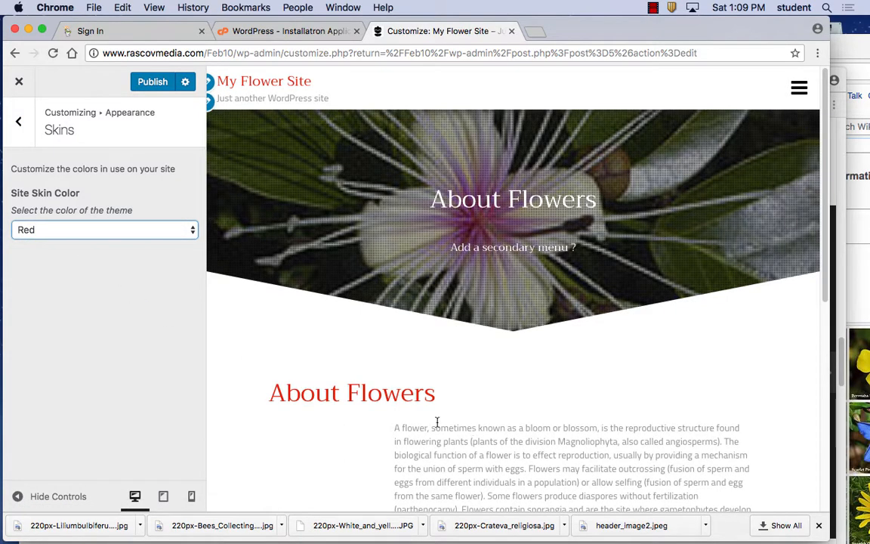
click(17, 115)
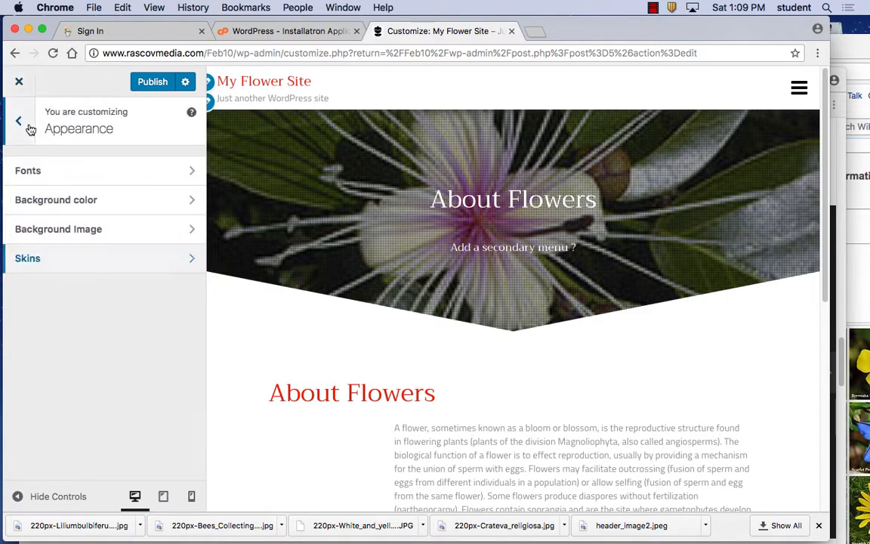
click(16, 118)
Step: Review the footer's Social Links, Company Branding and Footer Call to Action settings, and examine the footer in the page preview
click(77, 323)
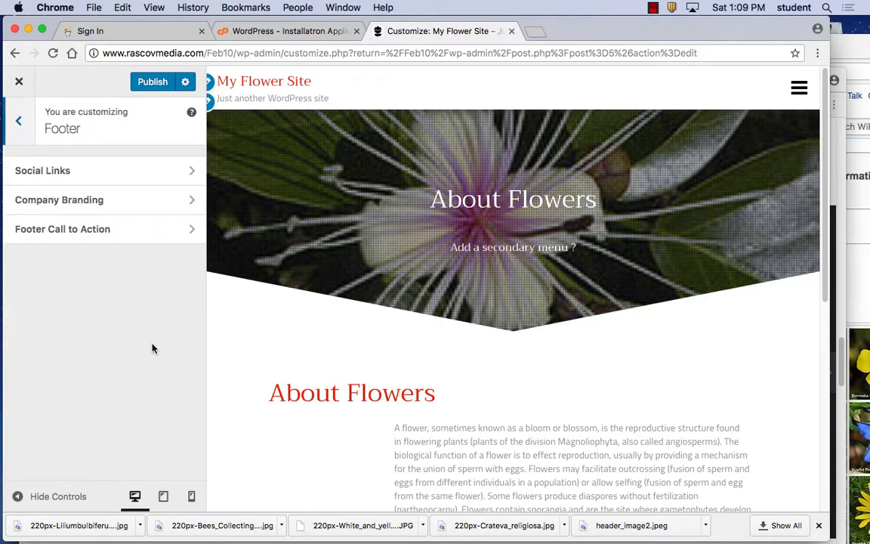
click(73, 168)
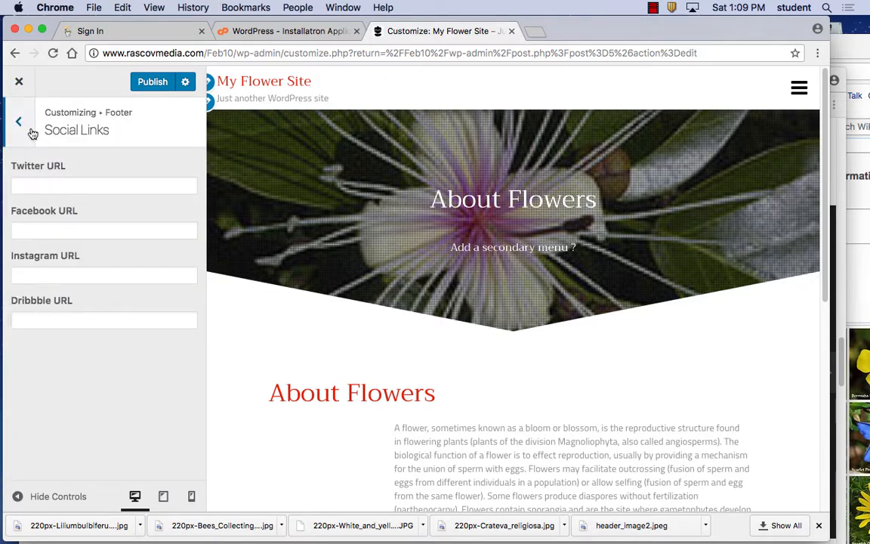
click(29, 123)
click(65, 199)
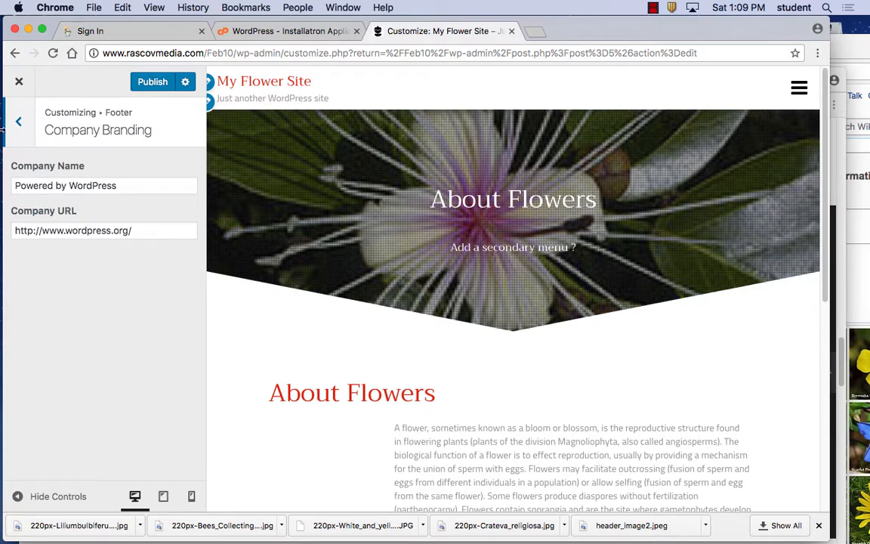
click(24, 129)
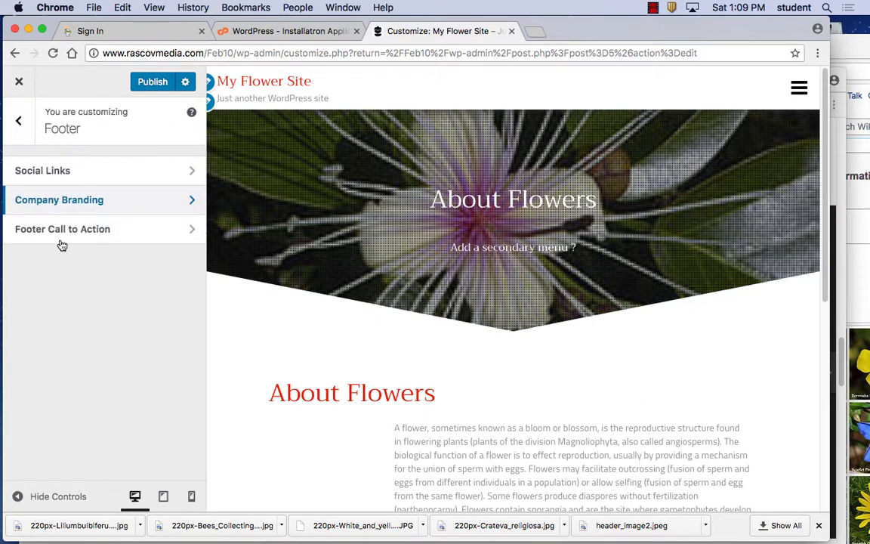
click(61, 235)
click(27, 134)
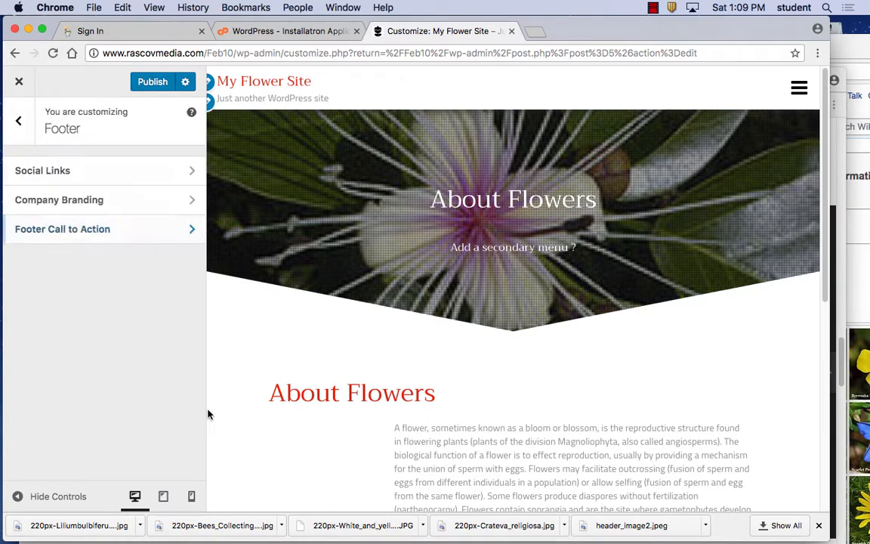
scroll(528, 377, down, 10)
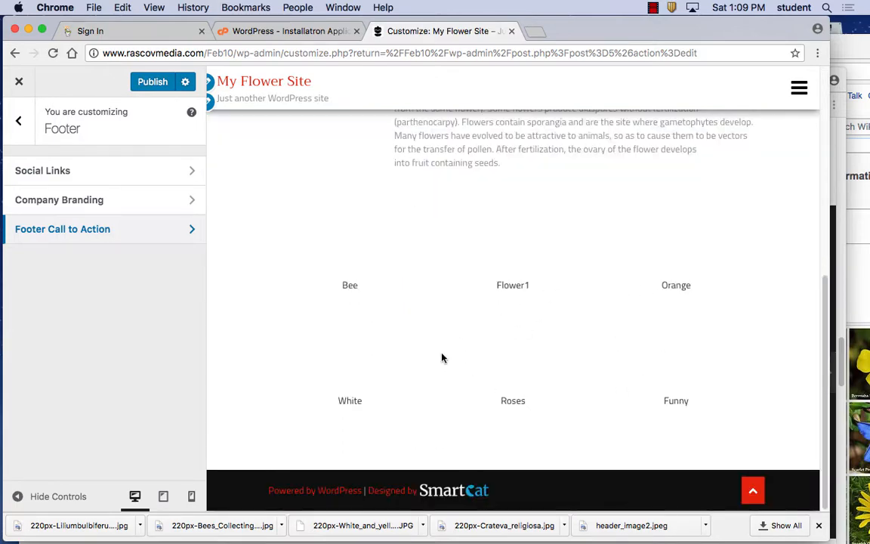
Step: Publish the theme customizations and close the customizer
scroll(454, 371, up, 10)
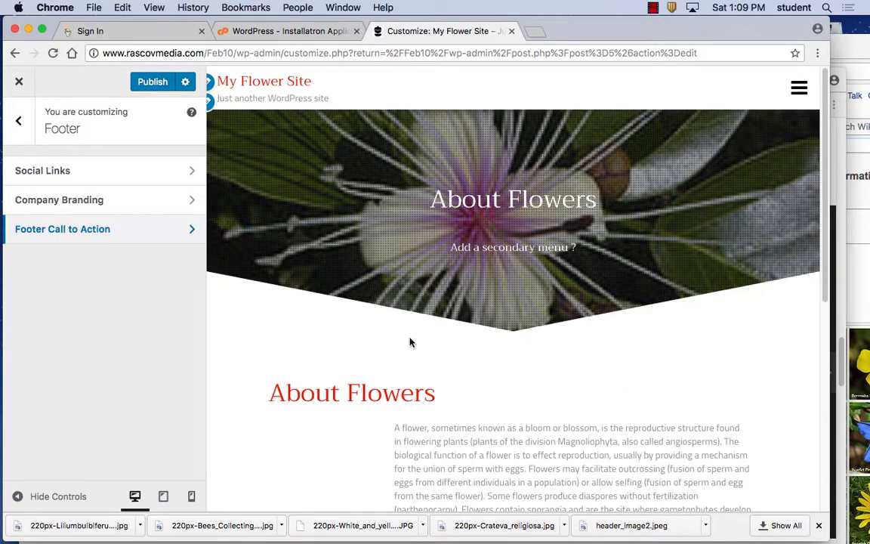
click(152, 81)
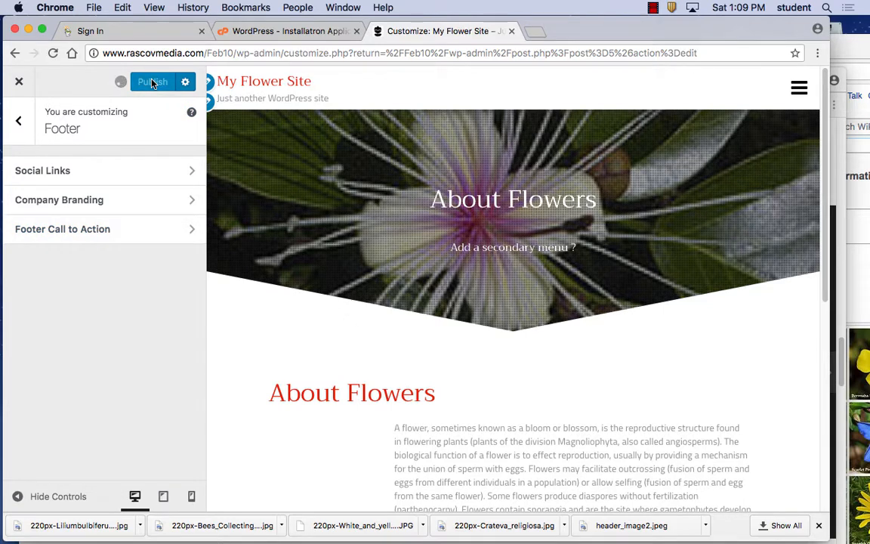
click(24, 83)
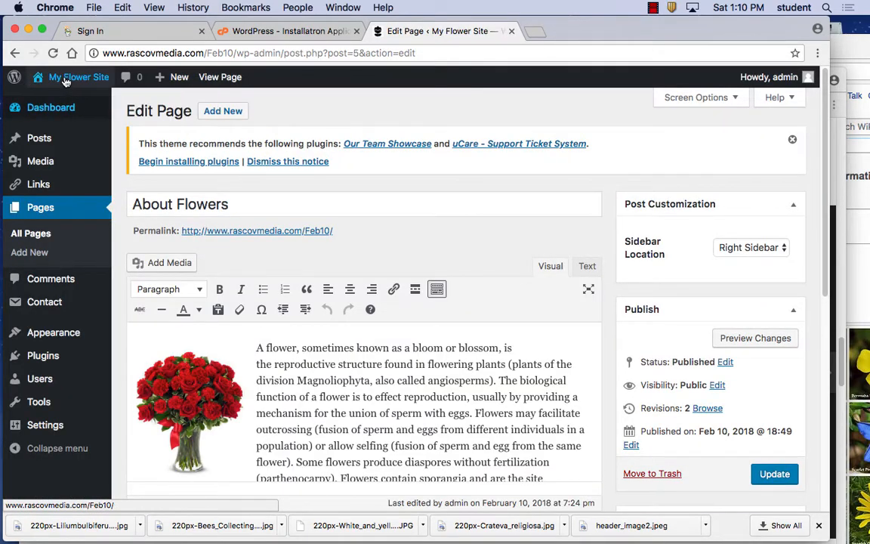
Step: Visit the live flower site, examine its home page from the header image down to the footer, and reload it
mouse_move(68, 80)
click(56, 106)
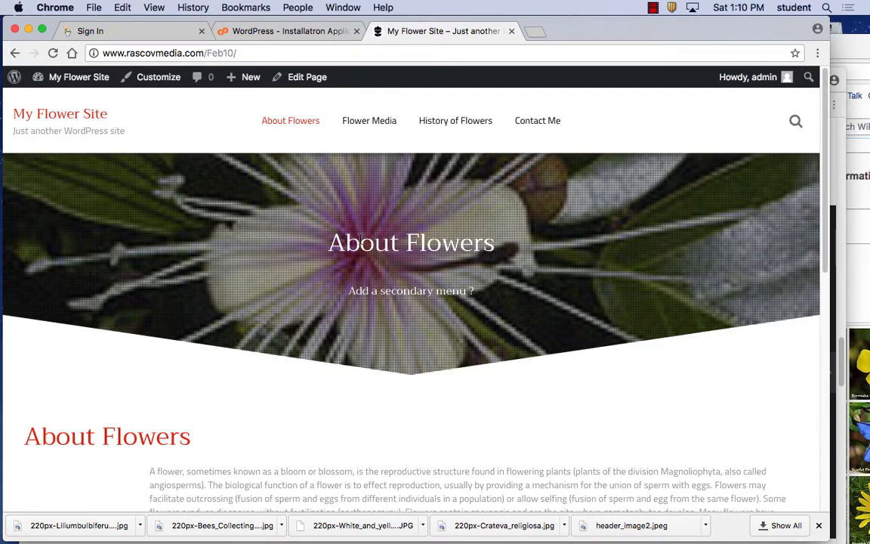
scroll(359, 240, down, 10)
scroll(359, 240, up, 10)
scroll(359, 241, down, 10)
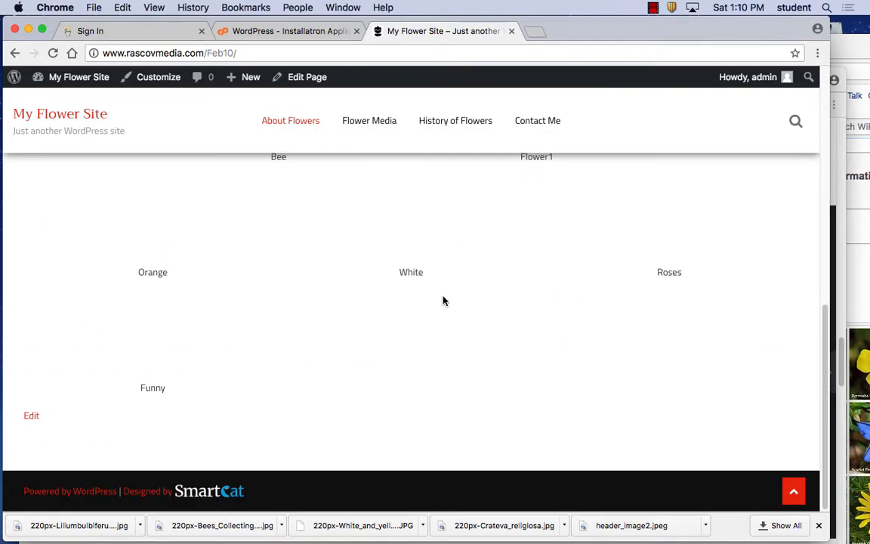
scroll(388, 254, up, 10)
scroll(383, 251, down, 10)
click(54, 52)
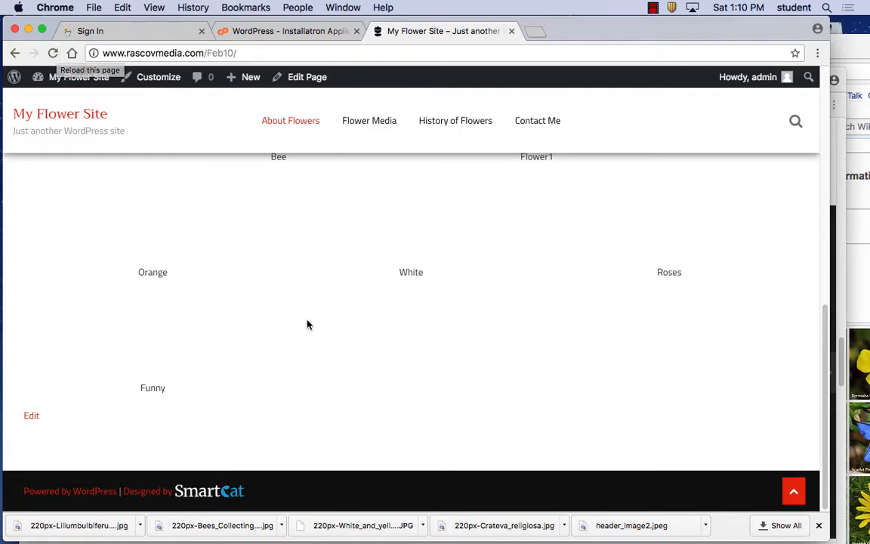
scroll(296, 310, up, 10)
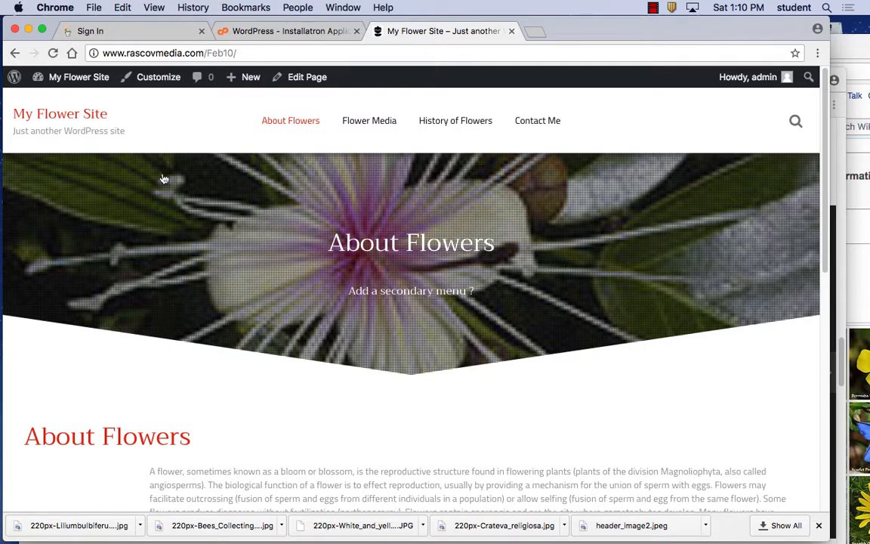
Step: Return to the site's dashboard, open the installed themes and go to the Add Themes page
click(150, 78)
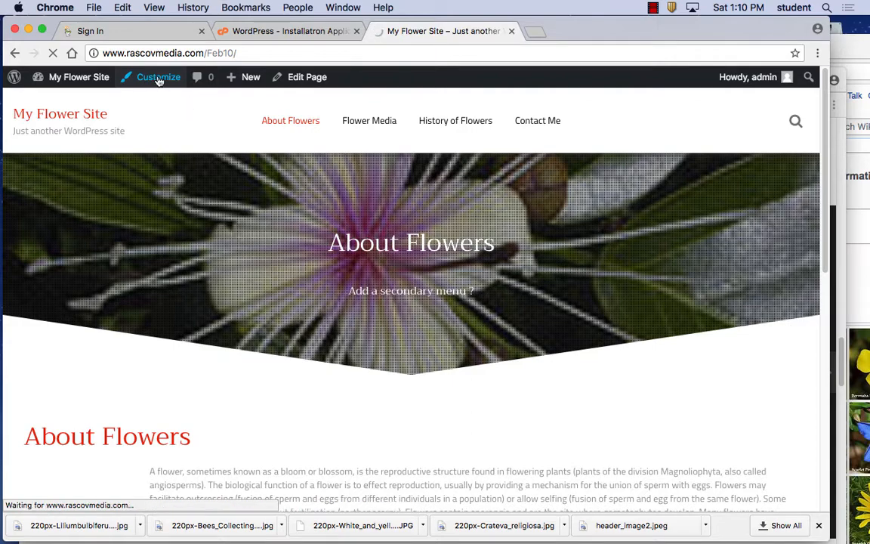
mouse_move(89, 80)
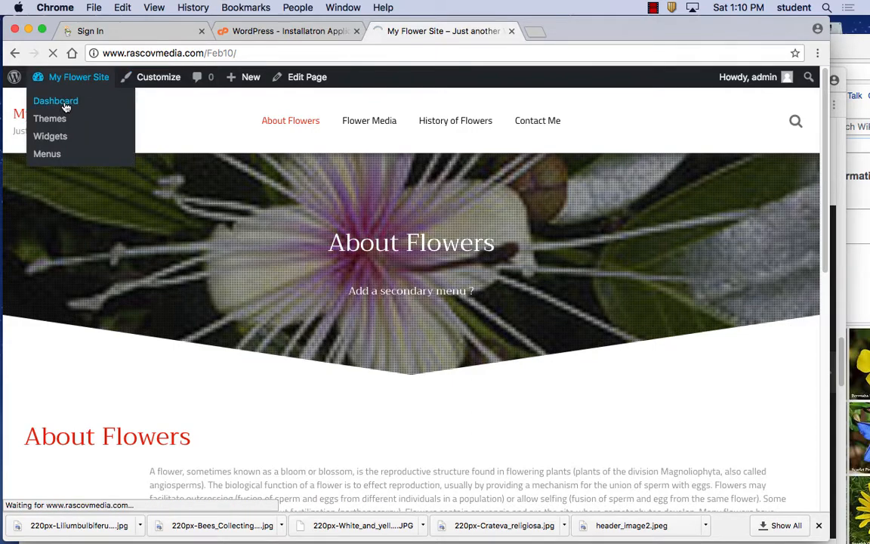
click(65, 107)
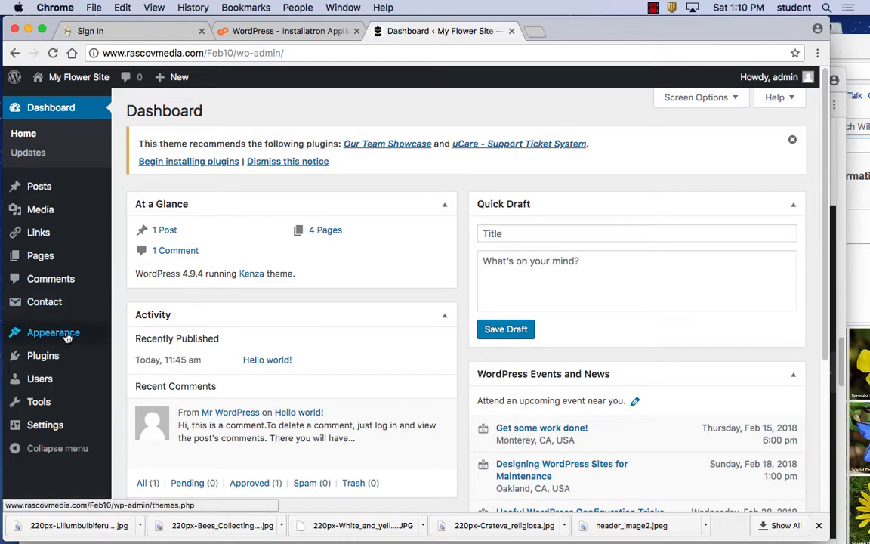
mouse_move(61, 333)
click(139, 336)
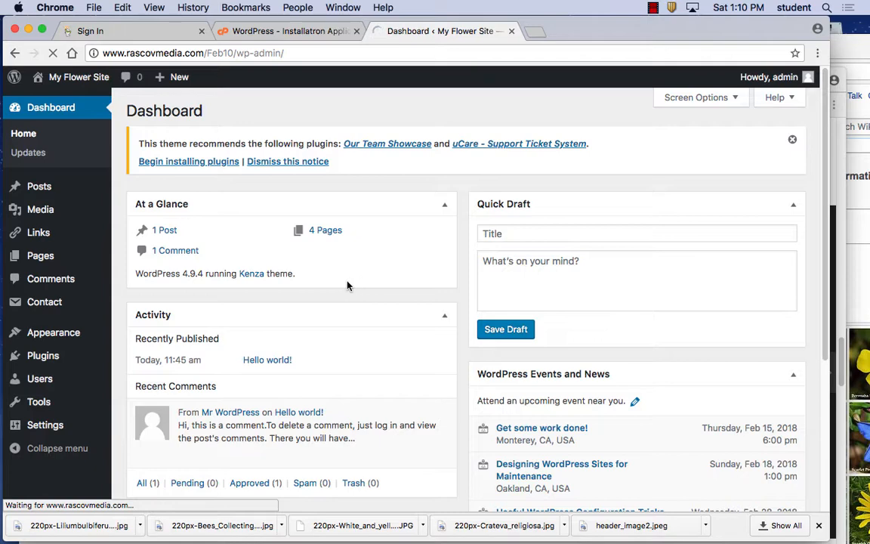
mouse_move(57, 333)
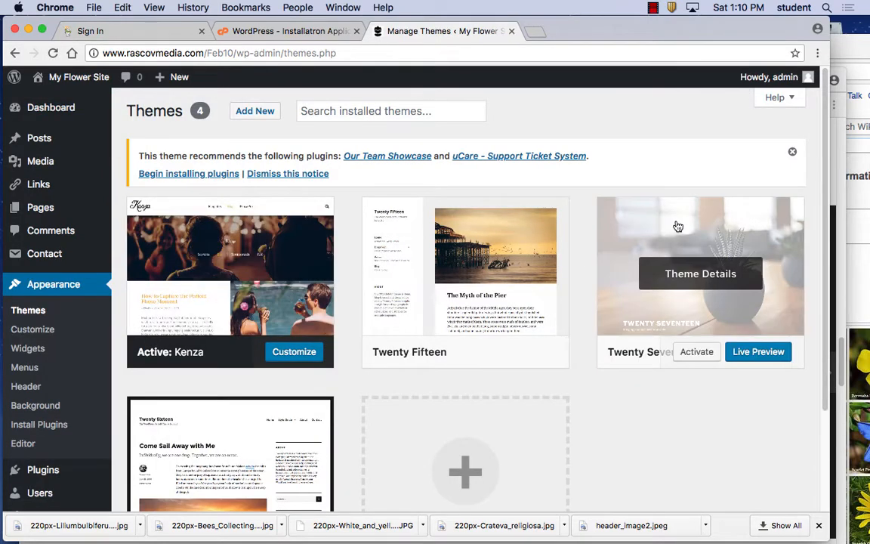
click(257, 112)
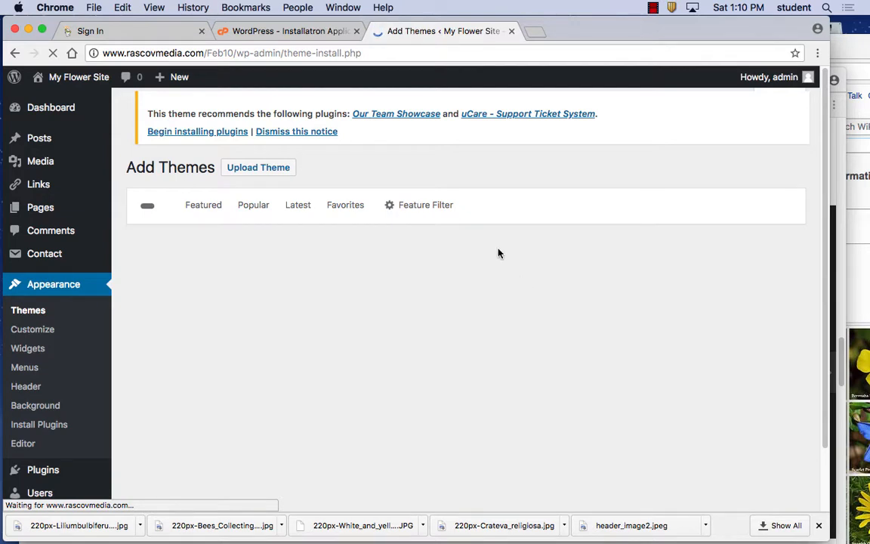
click(653, 8)
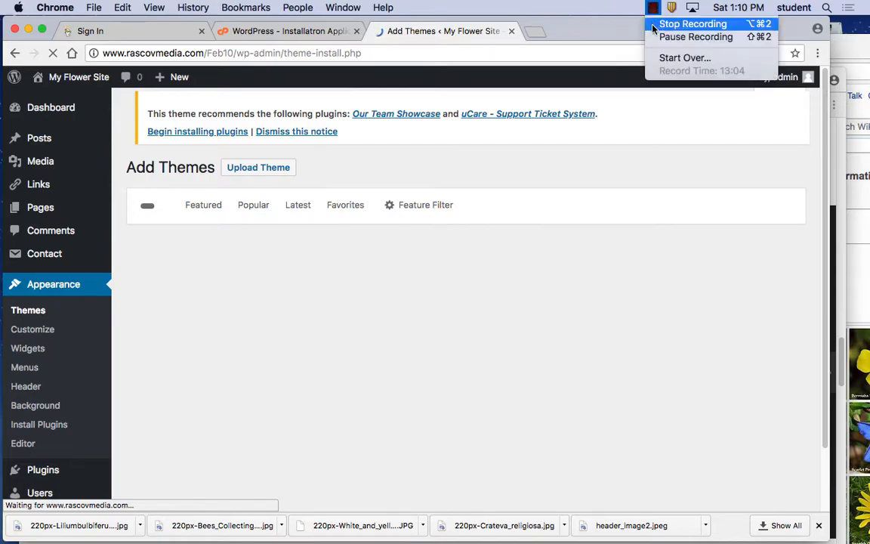
click(655, 37)
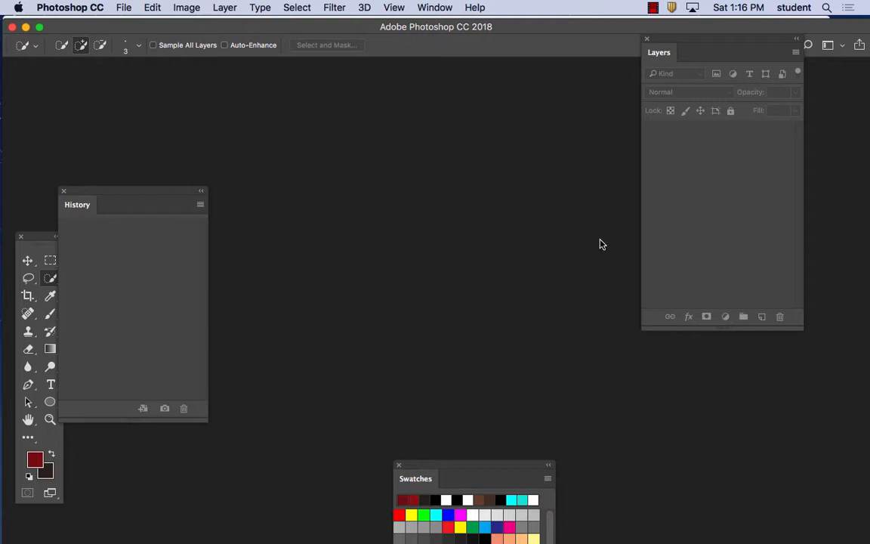
Step: In Photoshop, create a new landscape document 400 pixels wide and 300 pixels high
click(125, 6)
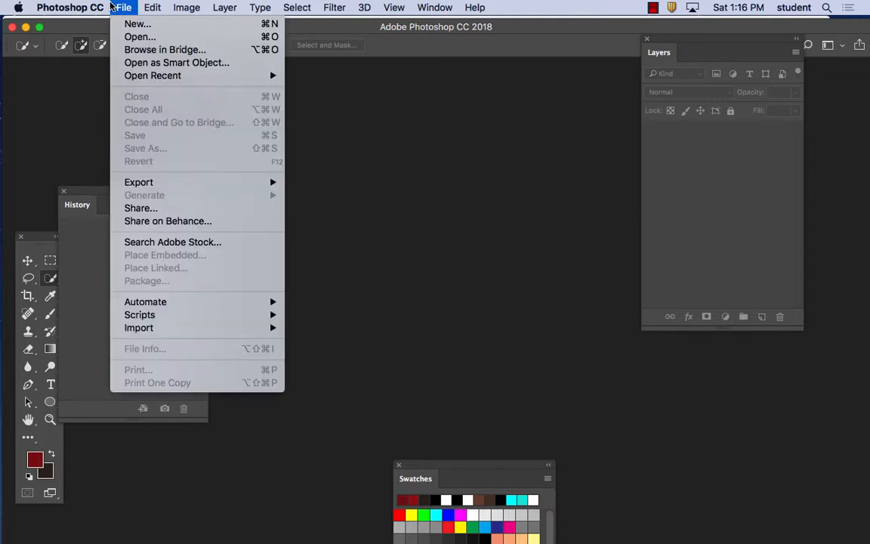
click(128, 26)
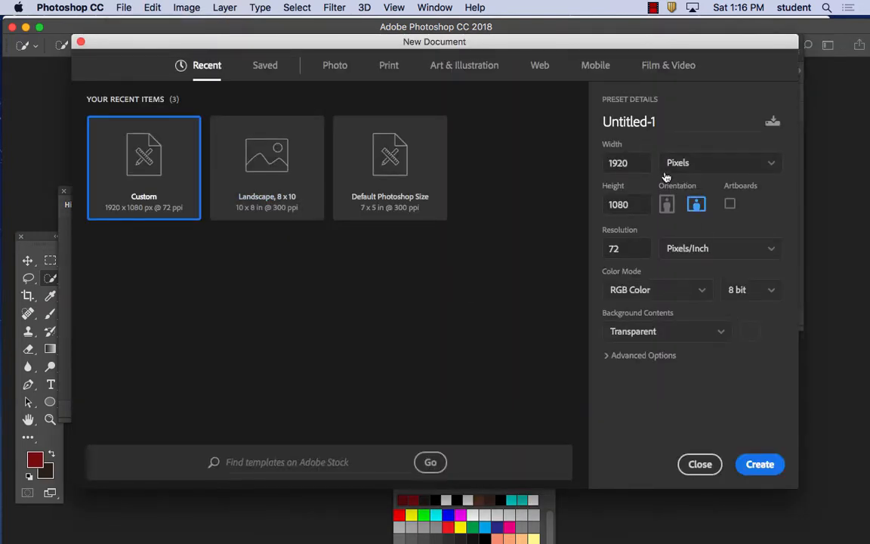
drag(633, 165, 545, 172)
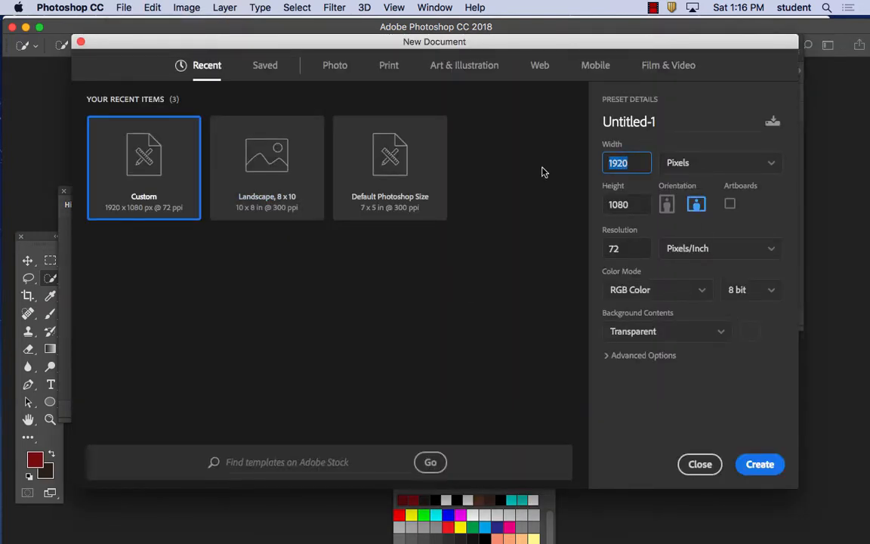
text(400)
key(Tab)
text(300)
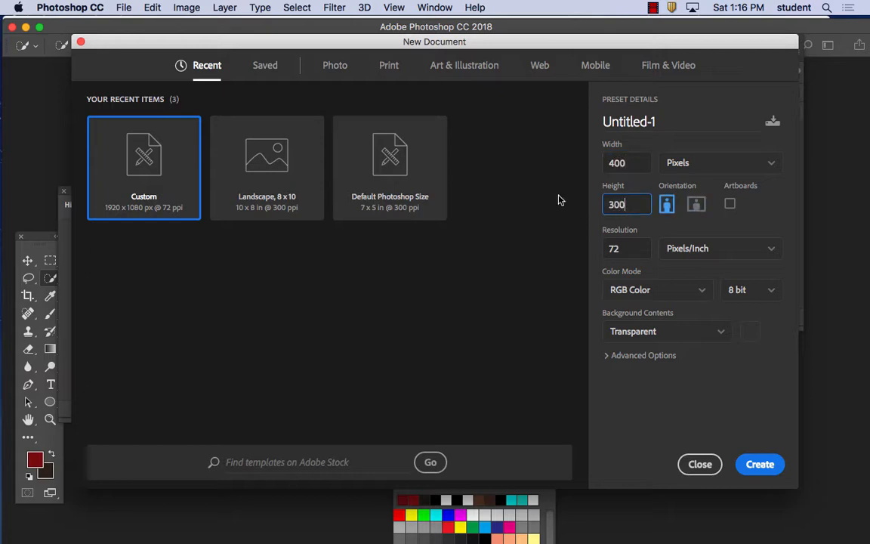
click(695, 203)
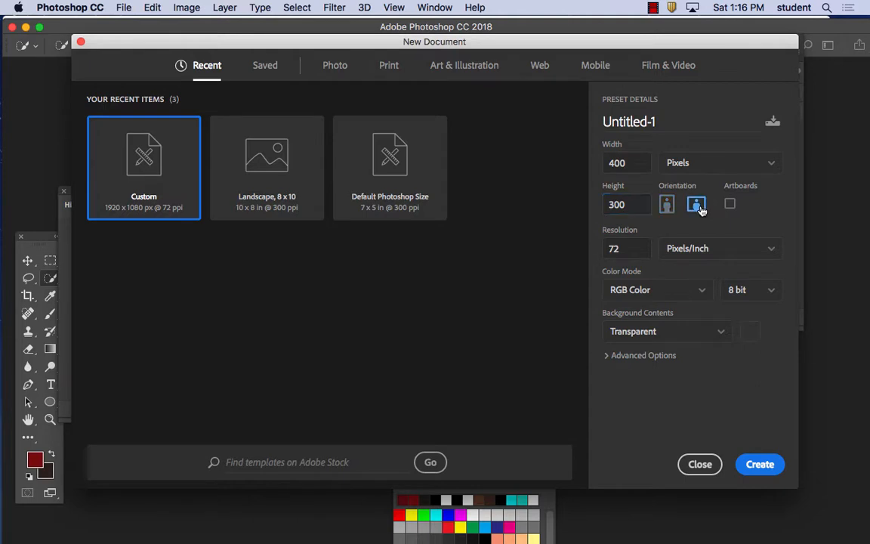
click(758, 463)
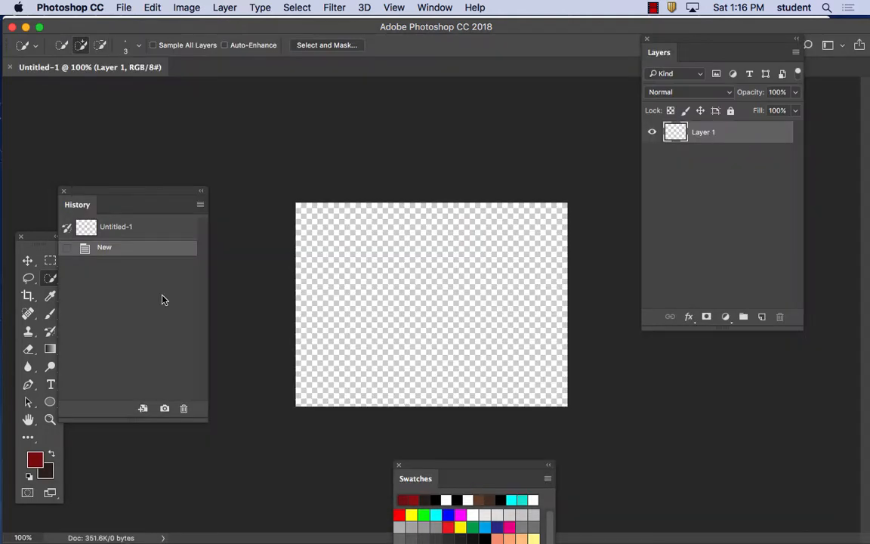
Step: Separate the overlapping toolbox and History panel, and paint a dark red five-petal flower outline in the canvas's upper part with a 23 px brush
drag(94, 198, 134, 148)
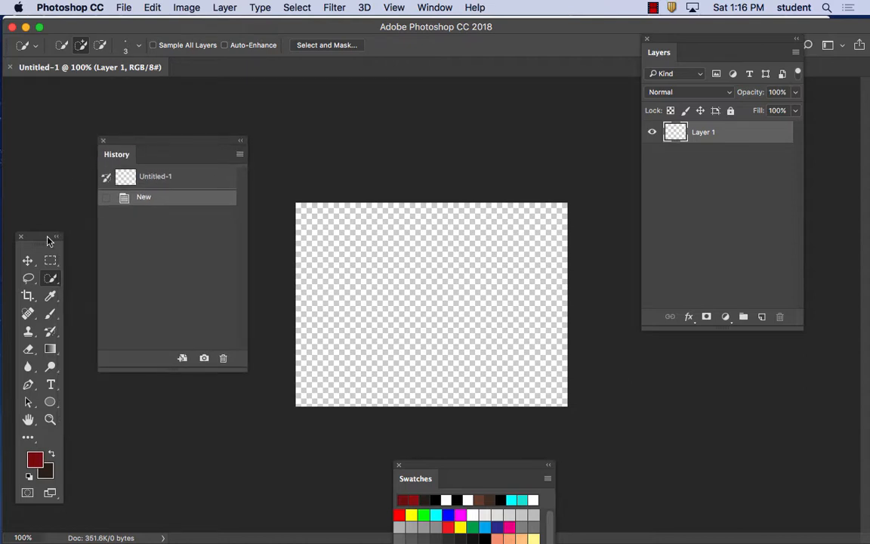
drag(38, 238, 52, 127)
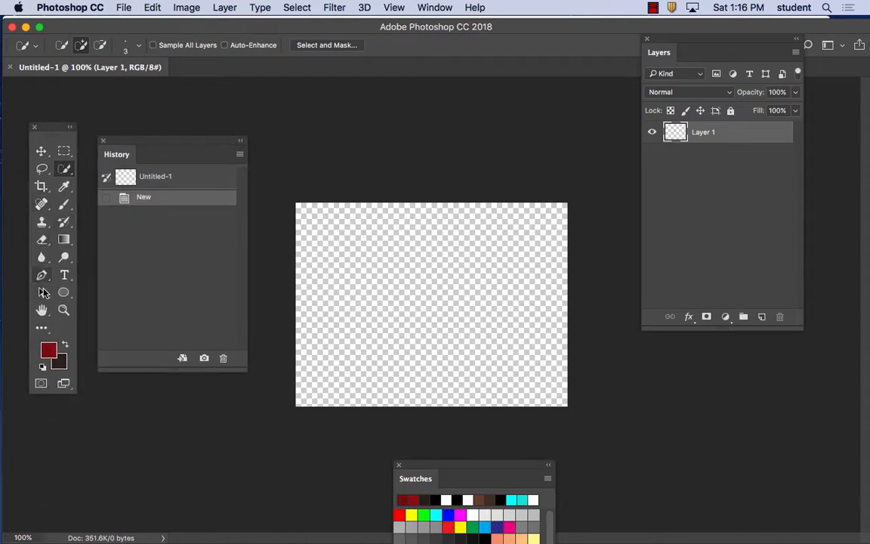
click(65, 204)
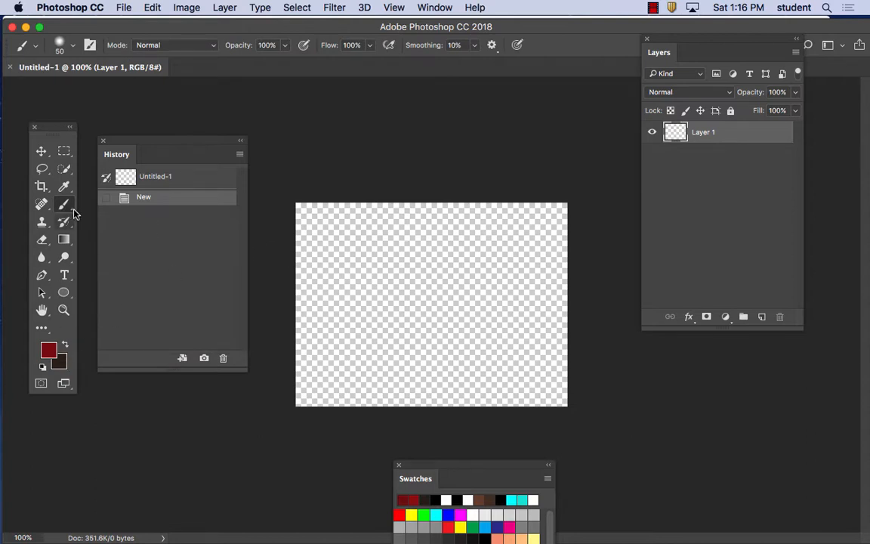
click(72, 48)
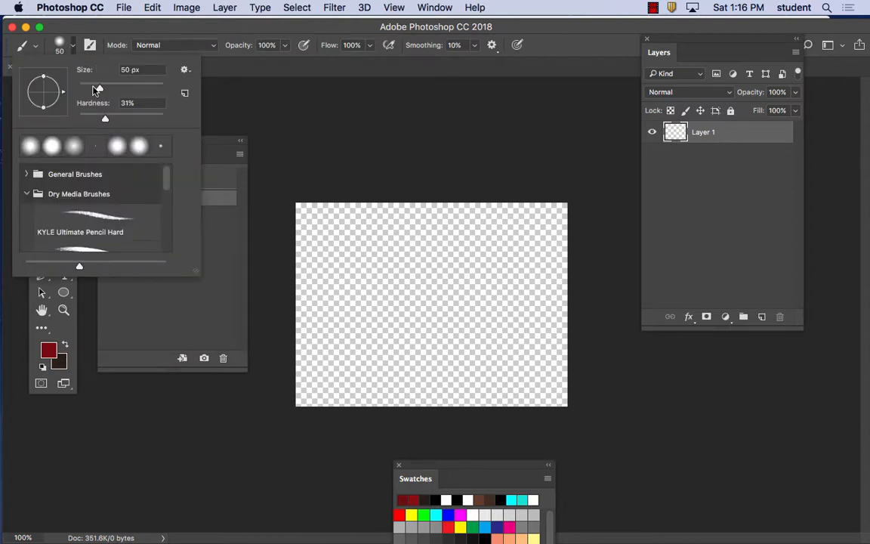
click(87, 88)
mouse_move(419, 247)
mouse_down()
mouse_move(381, 234)
mouse_move(361, 253)
mouse_move(431, 234)
mouse_move(468, 241)
mouse_move(417, 249)
mouse_move(421, 291)
mouse_move(396, 287)
mouse_move(411, 242)
mouse_move(408, 208)
mouse_move(427, 223)
mouse_move(416, 245)
mouse_up()
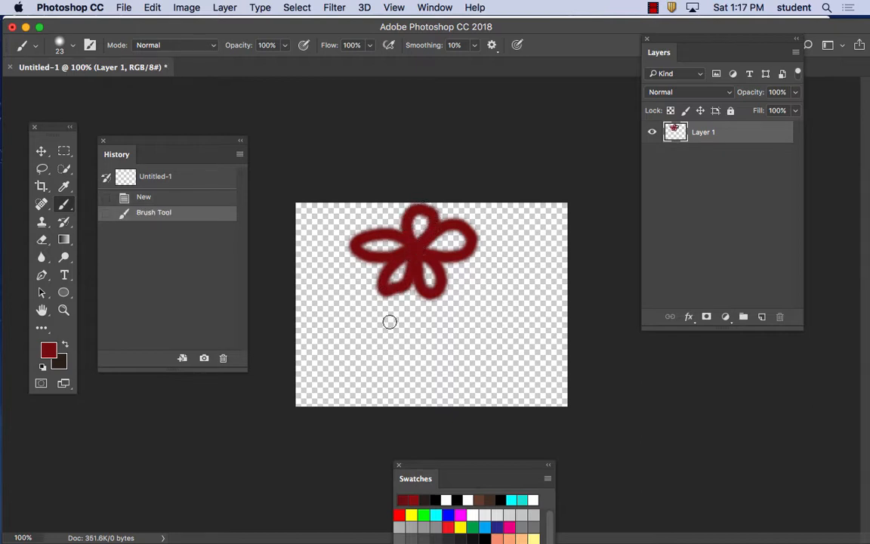
click(64, 205)
click(41, 204)
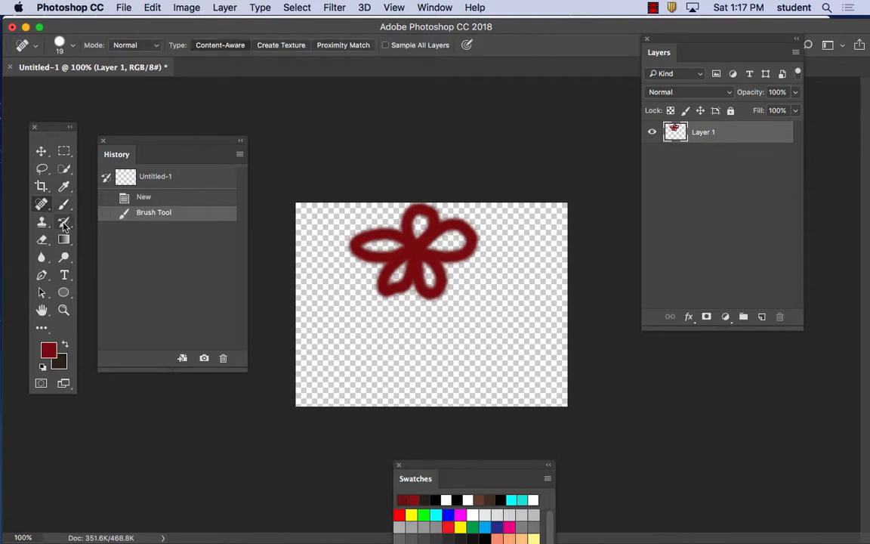
click(63, 221)
click(41, 220)
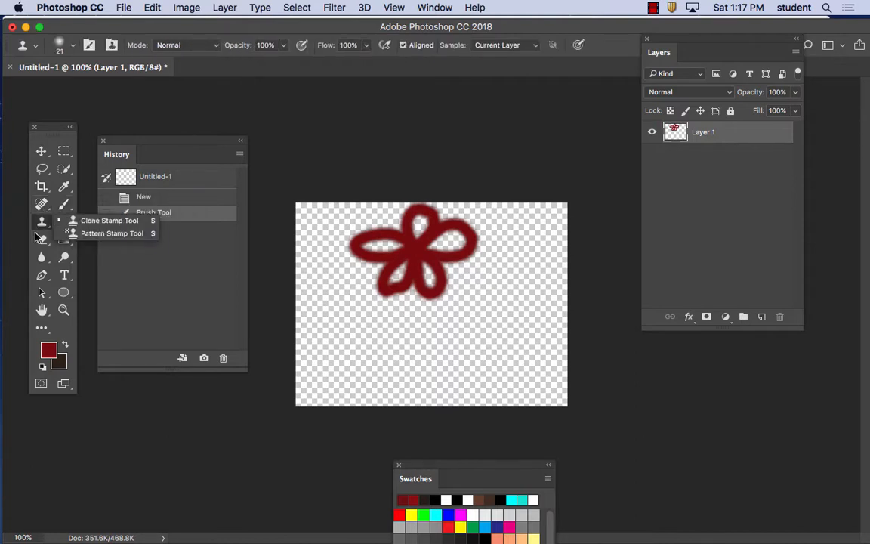
click(42, 240)
click(42, 257)
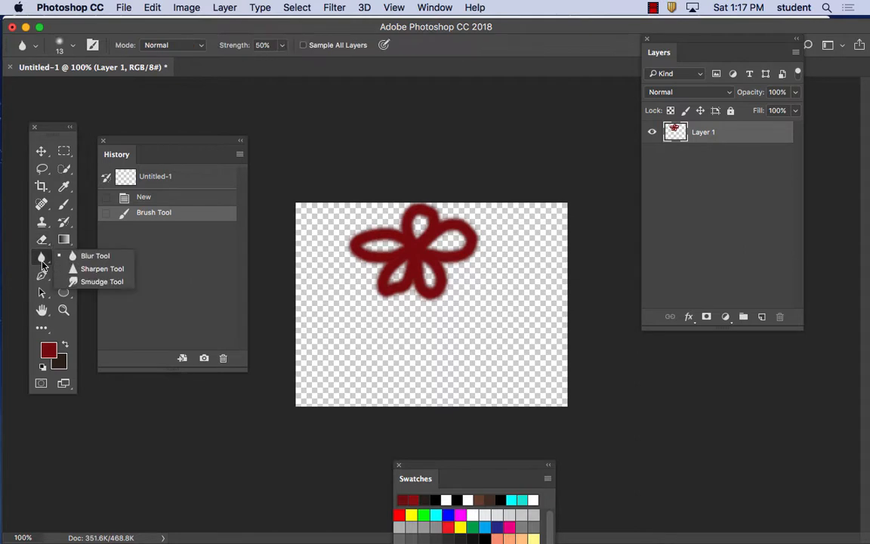
click(41, 275)
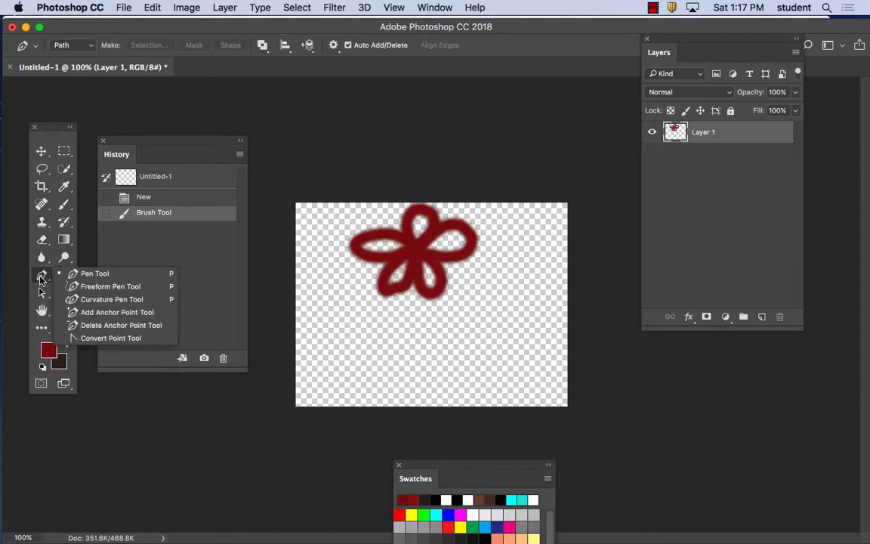
click(64, 203)
click(64, 185)
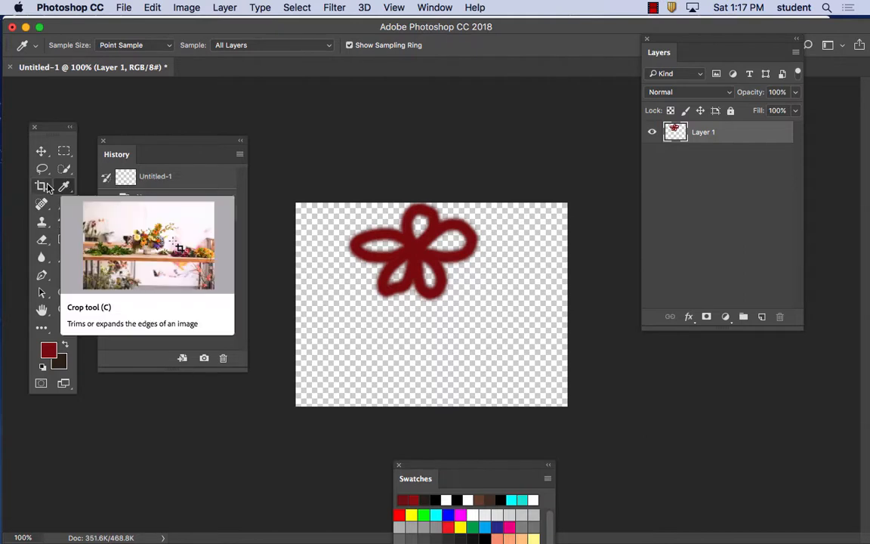
click(37, 191)
click(64, 275)
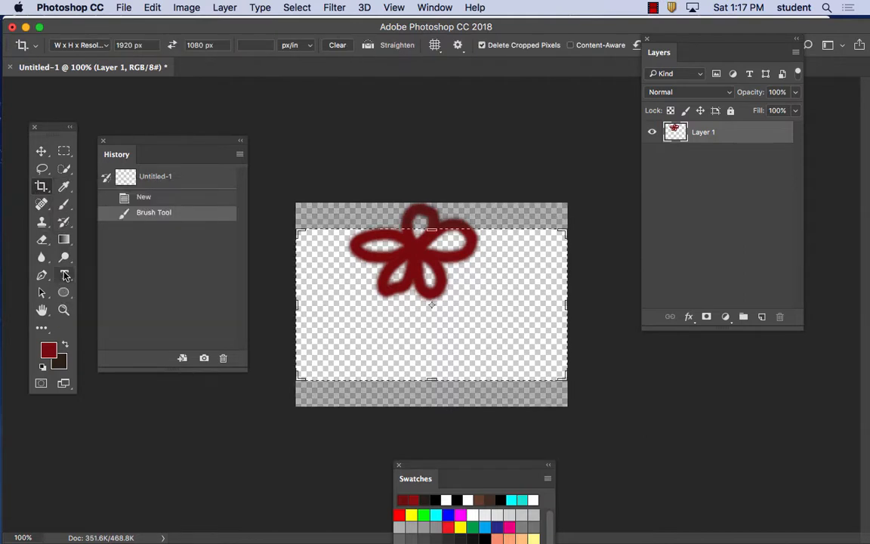
click(64, 256)
click(42, 257)
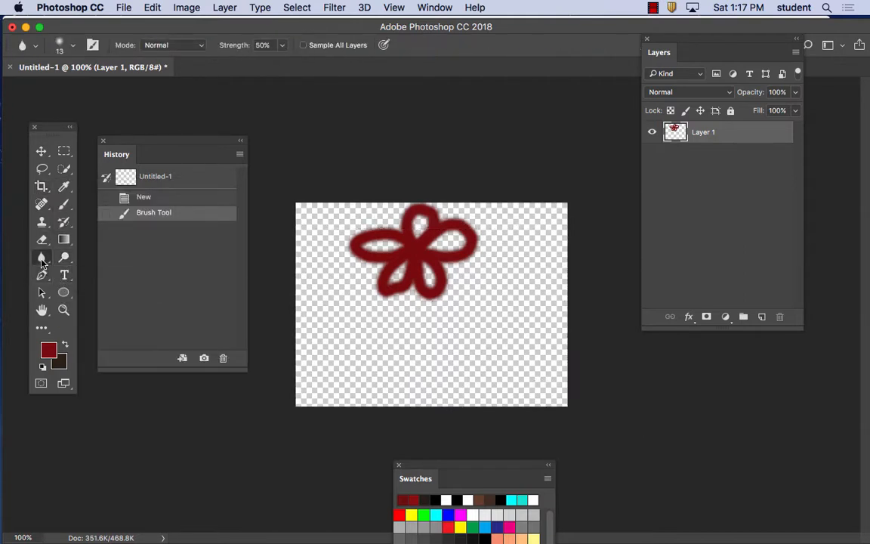
click(42, 239)
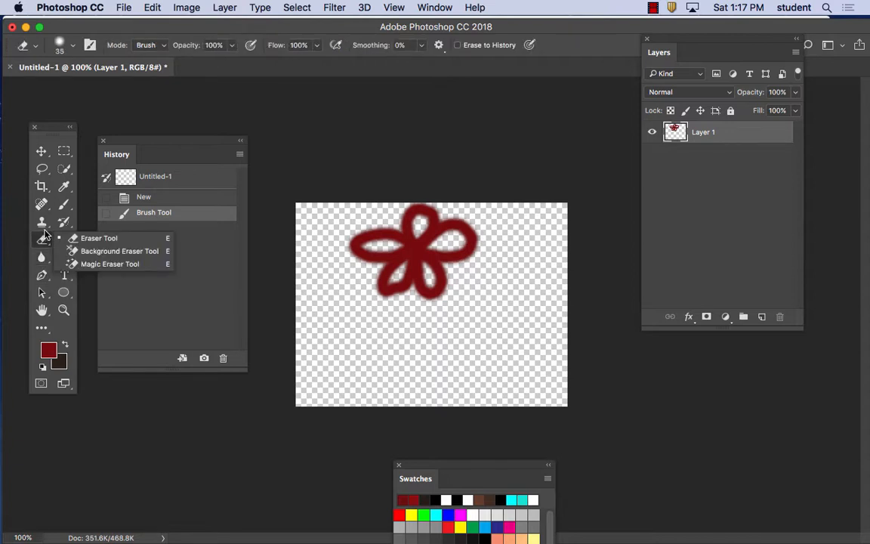
click(43, 222)
click(64, 237)
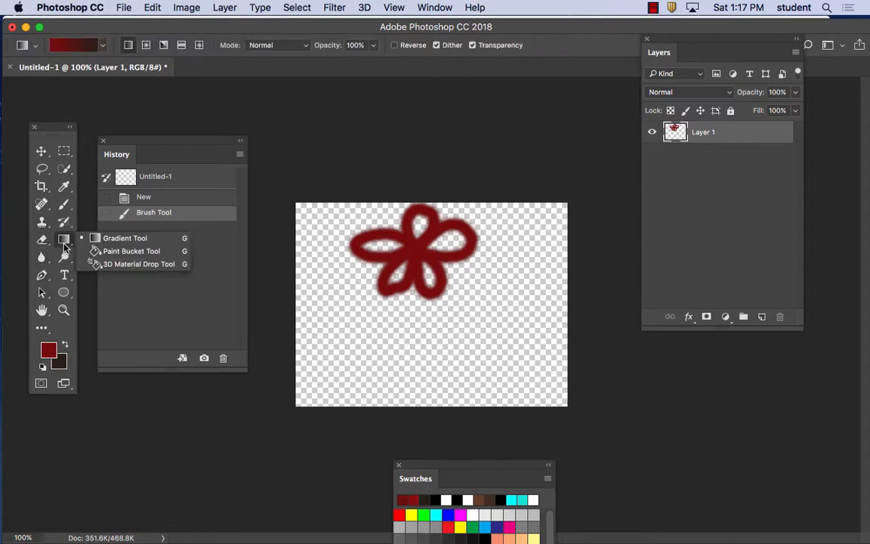
Step: Paint a stem with two looped leaves below the flower in lime green #d8f634, using the 23 px brush
click(63, 204)
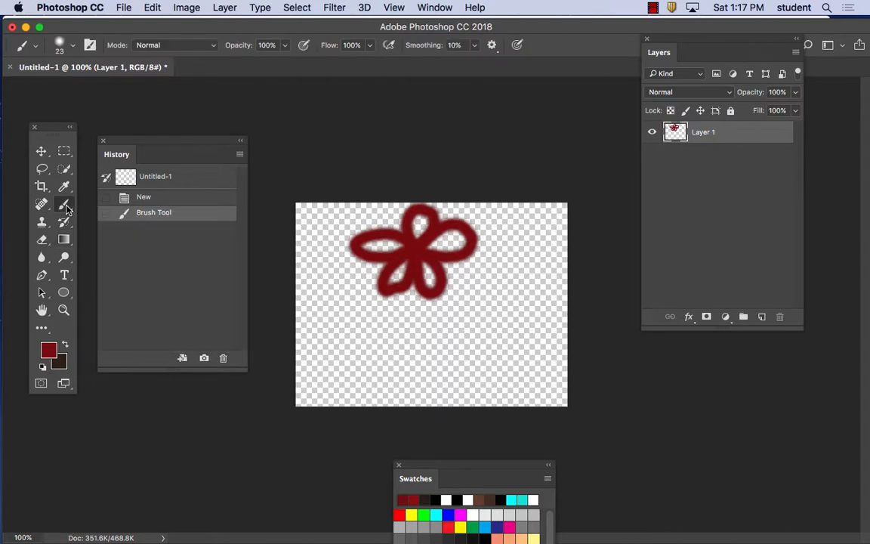
click(48, 350)
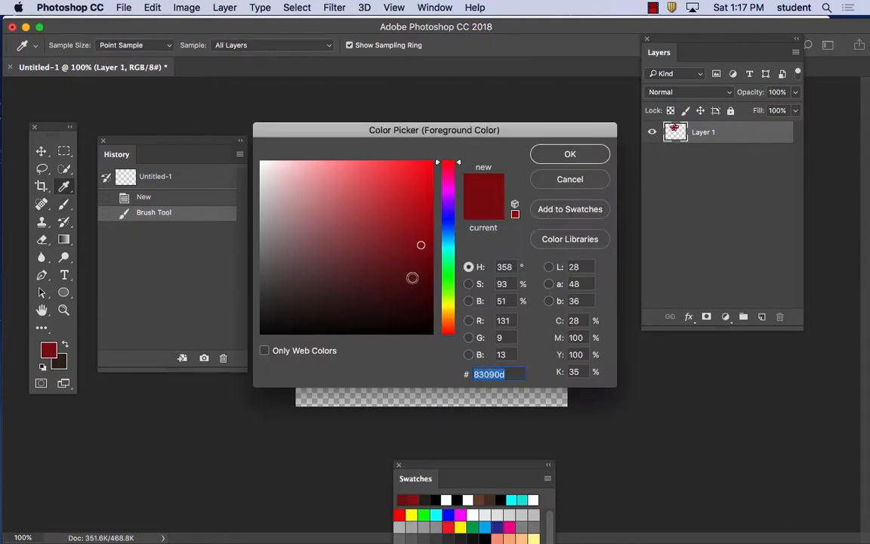
click(450, 317)
drag(451, 316, 451, 302)
mouse_move(388, 196)
mouse_down()
mouse_move(433, 182)
mouse_move(396, 168)
mouse_up()
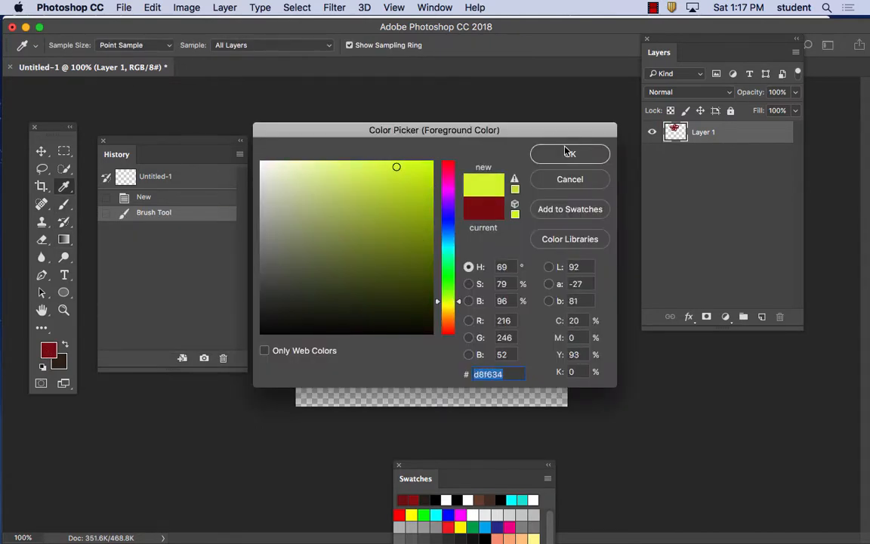
click(567, 151)
drag(412, 273, 405, 361)
mouse_move(424, 318)
mouse_down()
mouse_move(433, 301)
mouse_move(429, 324)
mouse_move(402, 329)
mouse_up()
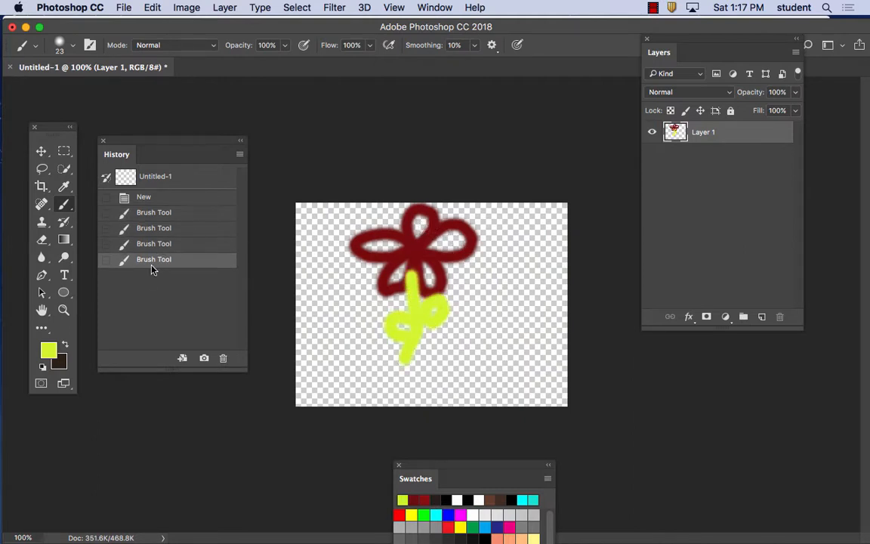
Step: Set the foreground color to orange #f6b434 and fill the insides of the five petals with brush strokes
click(47, 349)
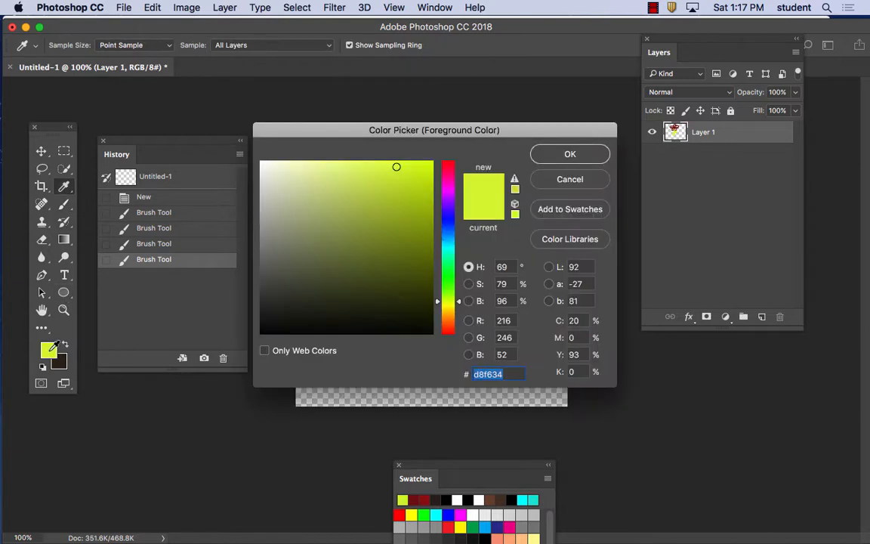
drag(452, 301, 450, 316)
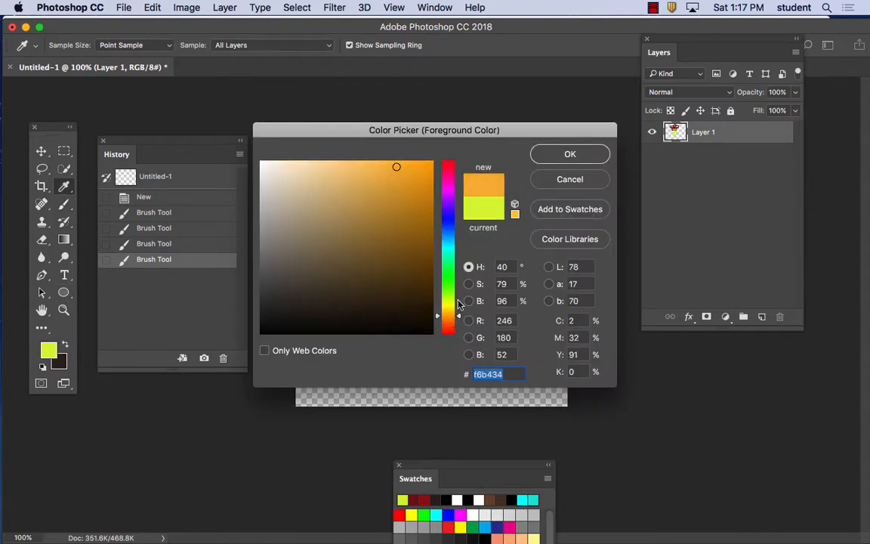
click(579, 156)
mouse_move(457, 234)
mouse_down()
mouse_move(446, 235)
mouse_move(460, 239)
mouse_move(438, 243)
mouse_move(417, 217)
mouse_move(414, 233)
mouse_move(333, 223)
mouse_move(344, 224)
mouse_up()
mouse_move(366, 236)
mouse_down()
mouse_move(396, 280)
mouse_move(409, 267)
mouse_move(437, 285)
mouse_move(432, 275)
mouse_up()
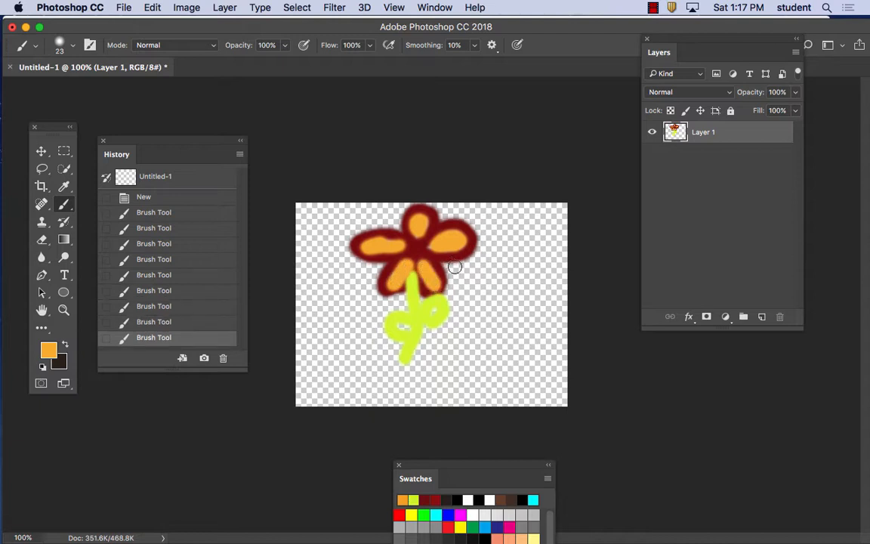
Step: Add the text FLOWERS in dark red 72 pt Arial Black near the canvas's lower edge
click(64, 275)
click(327, 379)
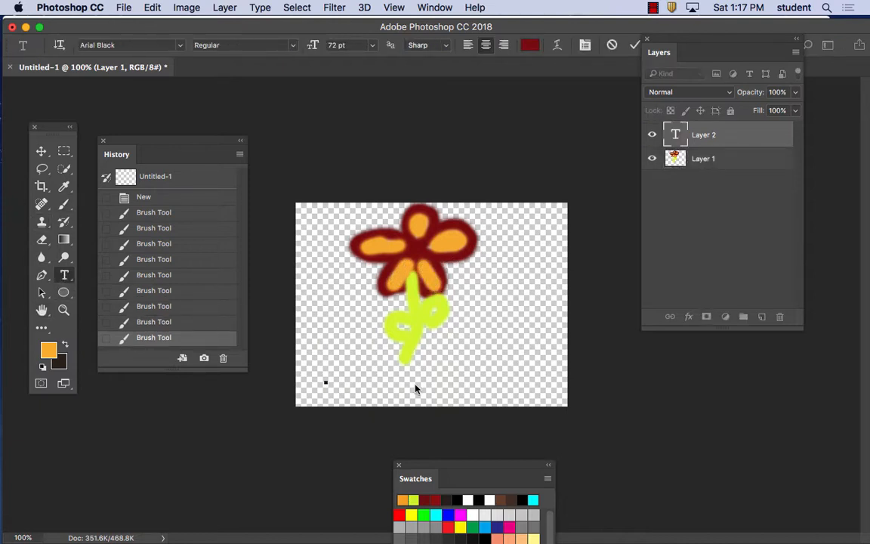
text(FLO)
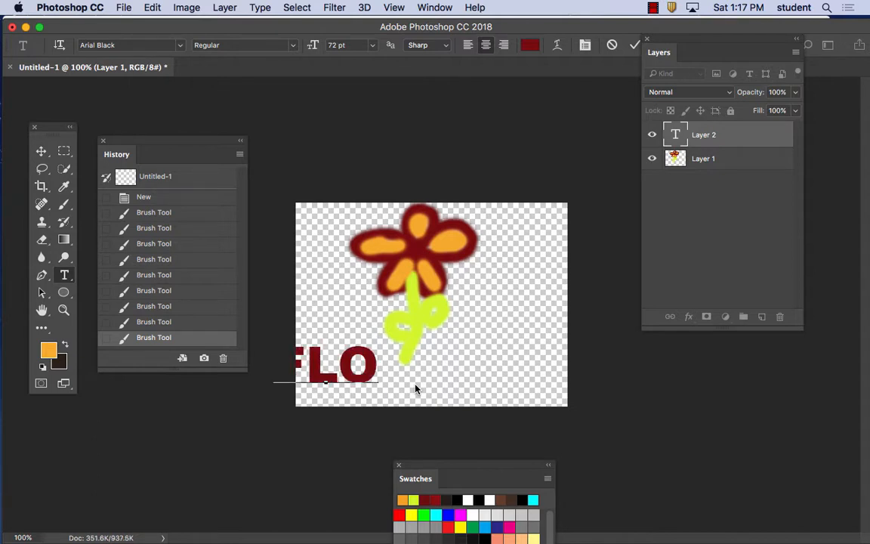
text(WERS)
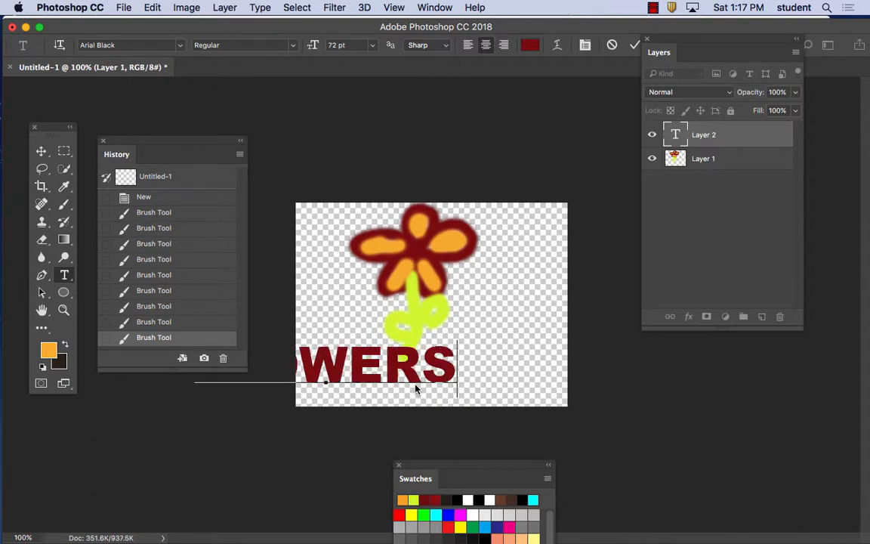
Step: Move the FLOWERS text below the stem and nudge it until it sits centered along the canvas's lower edge
click(41, 151)
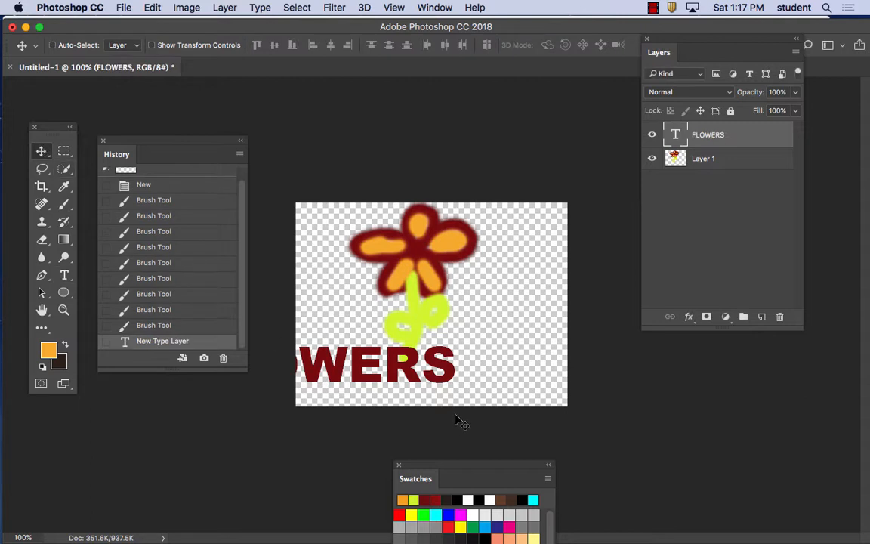
drag(368, 376, 469, 387)
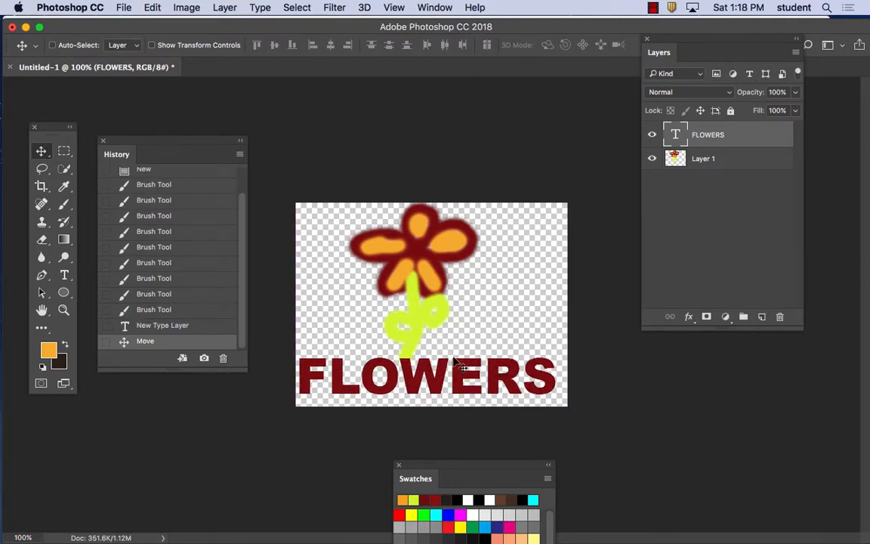
key(Right)
key(Right)
key(Right)
key(Right)
key(Right)
key(Right)
key(Right)
key(Down)
key(Down)
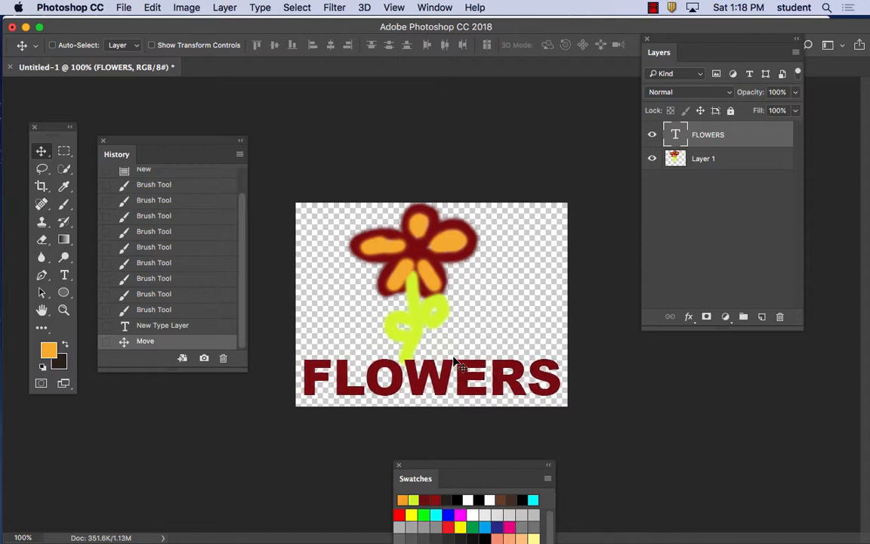
key(Right)
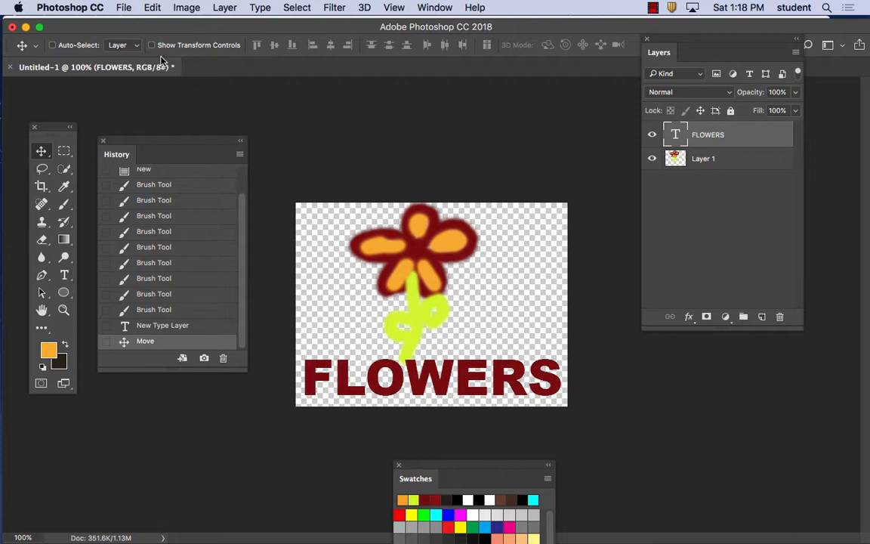
Step: Save the artwork as logo.png in PNG format with the large file size option, in the desktop folder holding the site's flower images
click(124, 7)
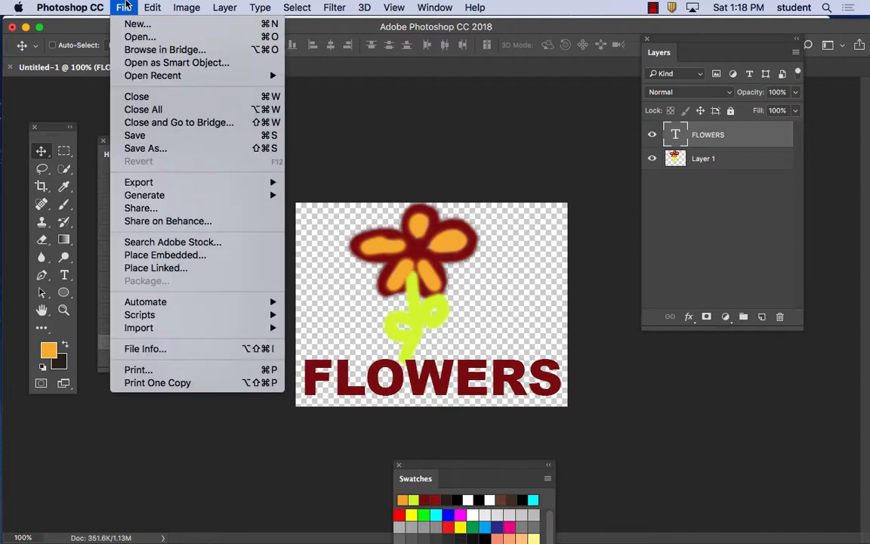
click(151, 149)
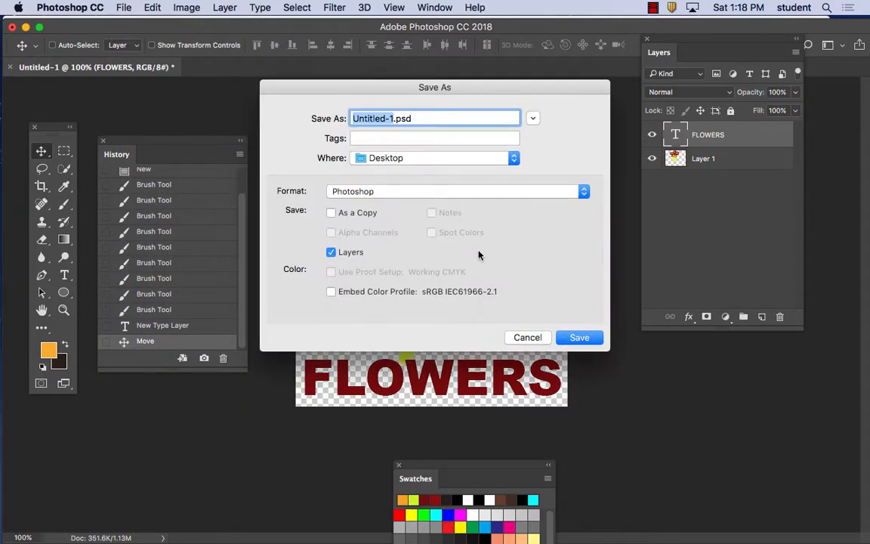
click(414, 191)
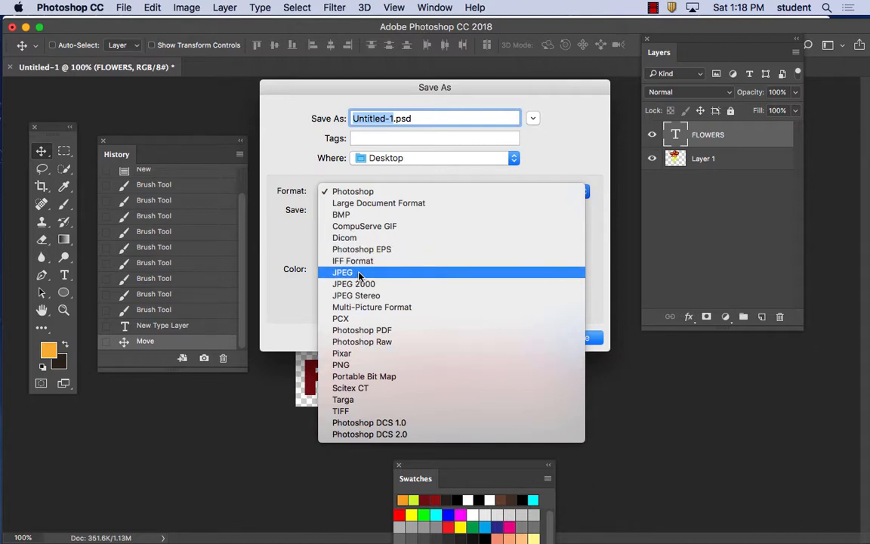
click(349, 366)
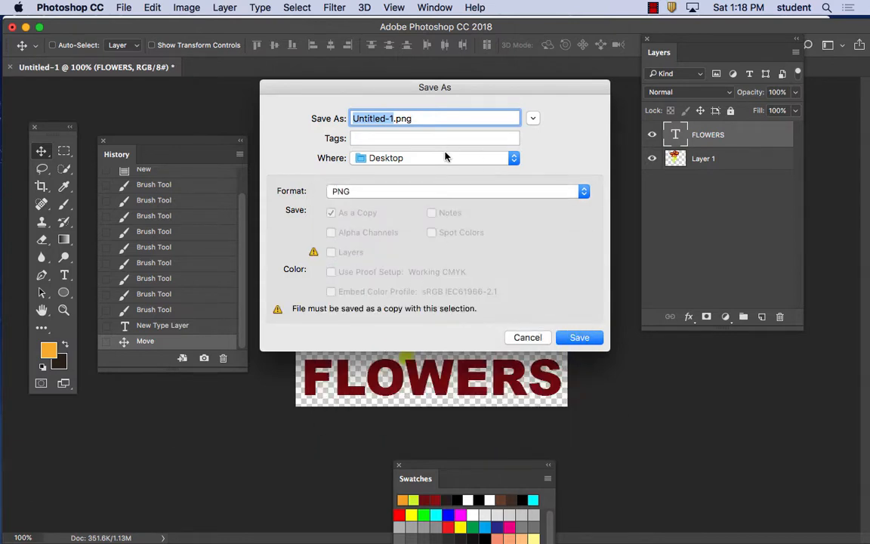
text(lo)
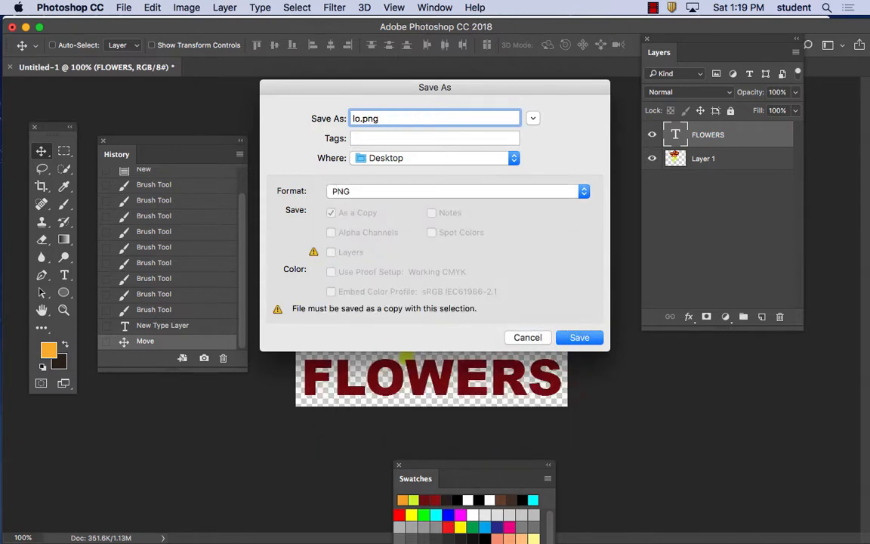
text(go)
click(533, 119)
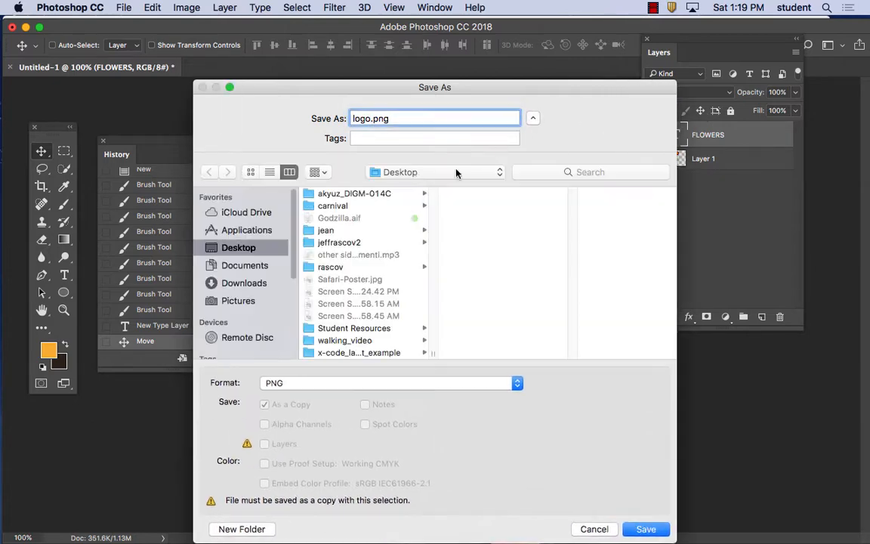
click(339, 242)
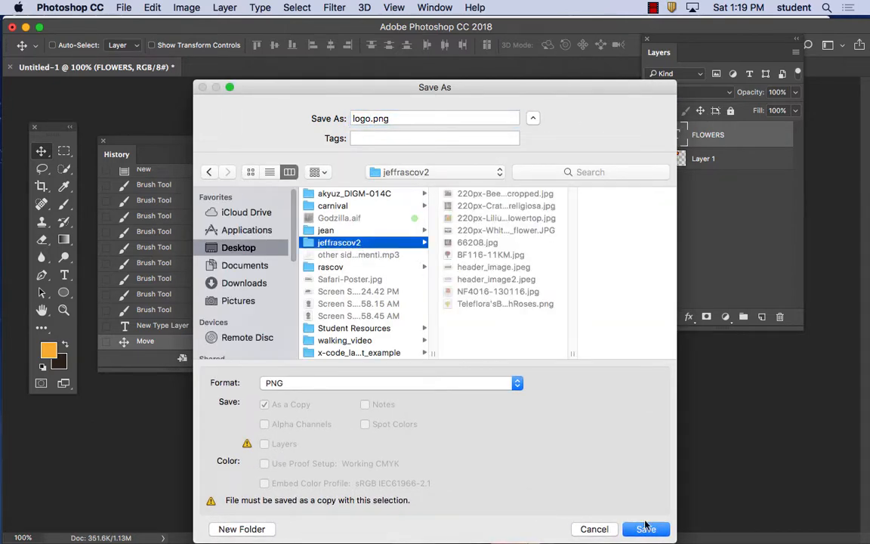
click(646, 528)
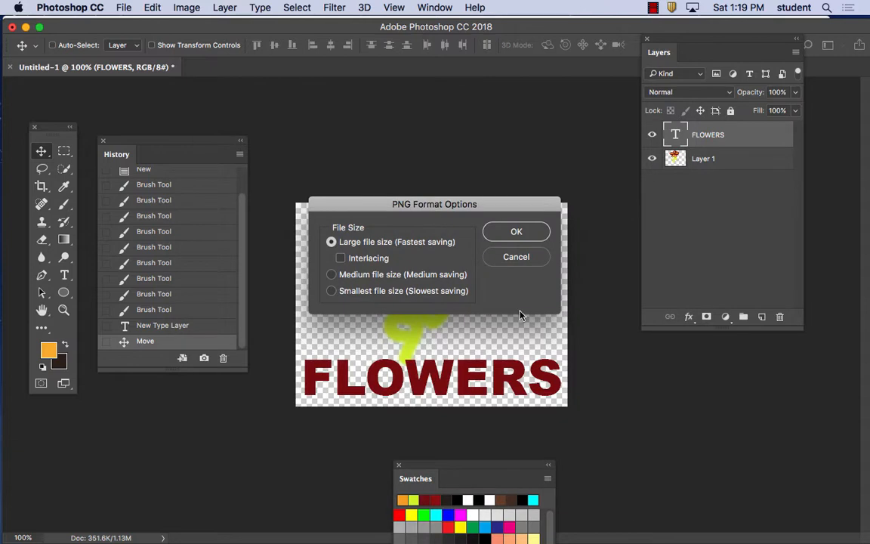
click(517, 232)
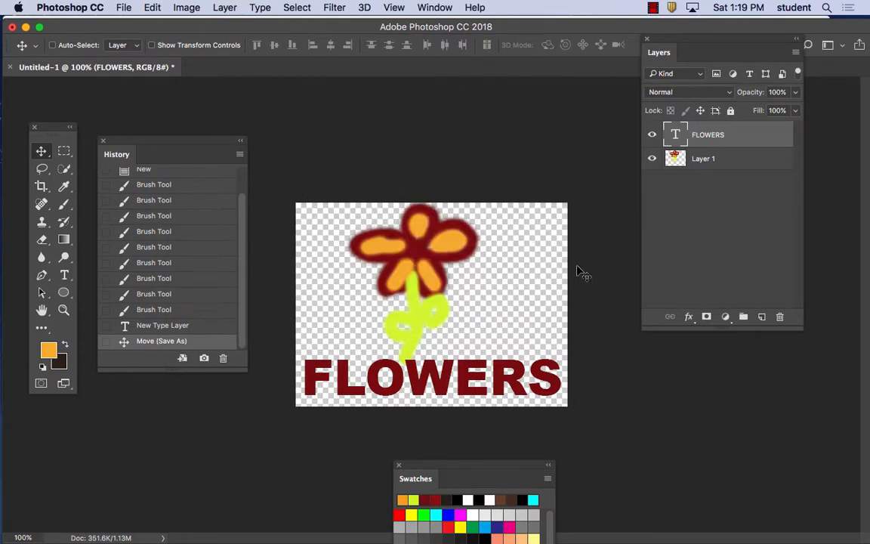
Step: Save a copy of the artwork as logo.jpg in JPEG format at maximum quality 12 with the Baseline ("Standard") option
click(123, 7)
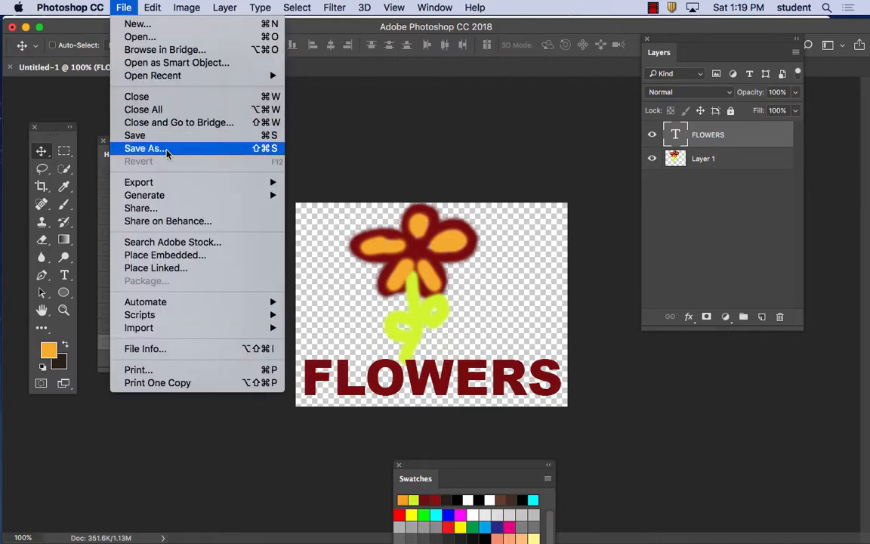
click(166, 148)
click(428, 383)
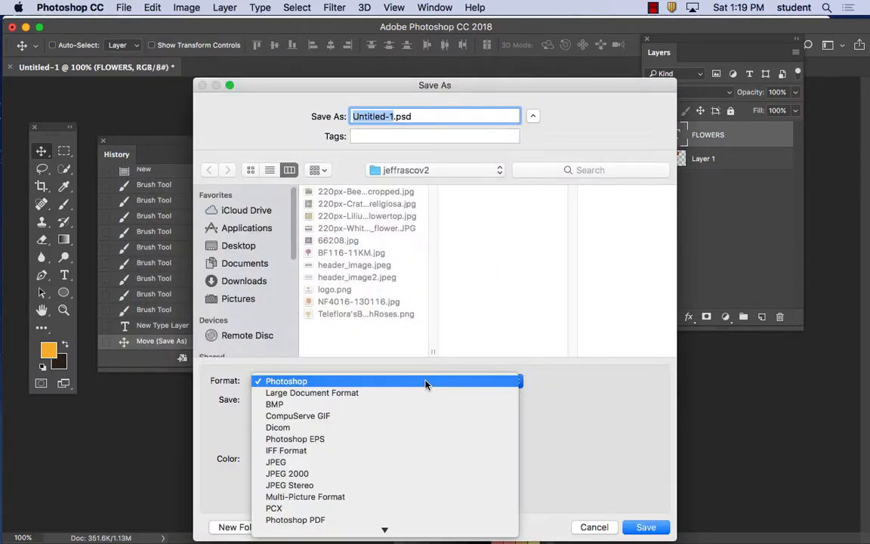
click(363, 462)
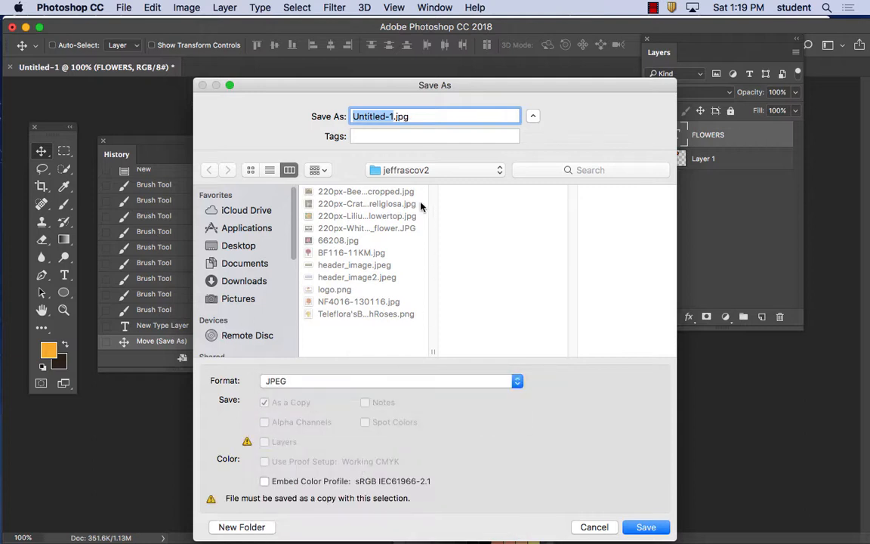
text(logo)
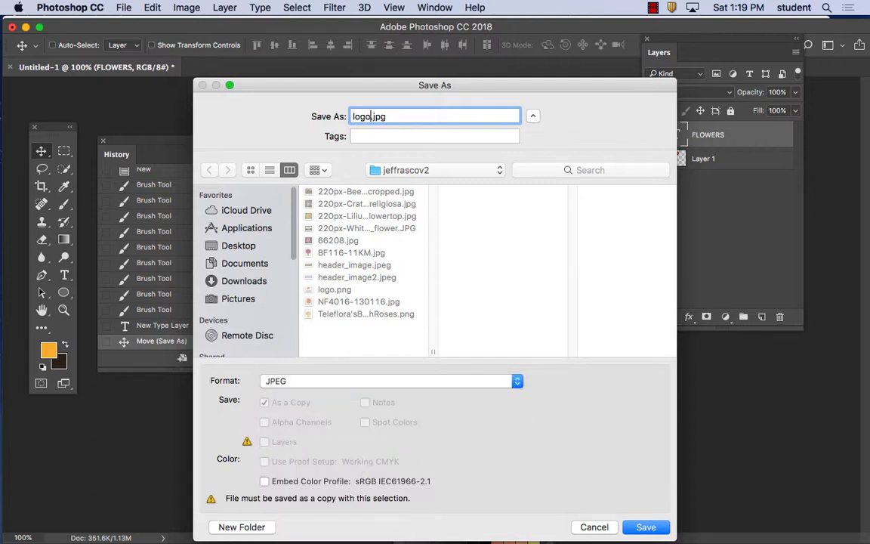
click(645, 527)
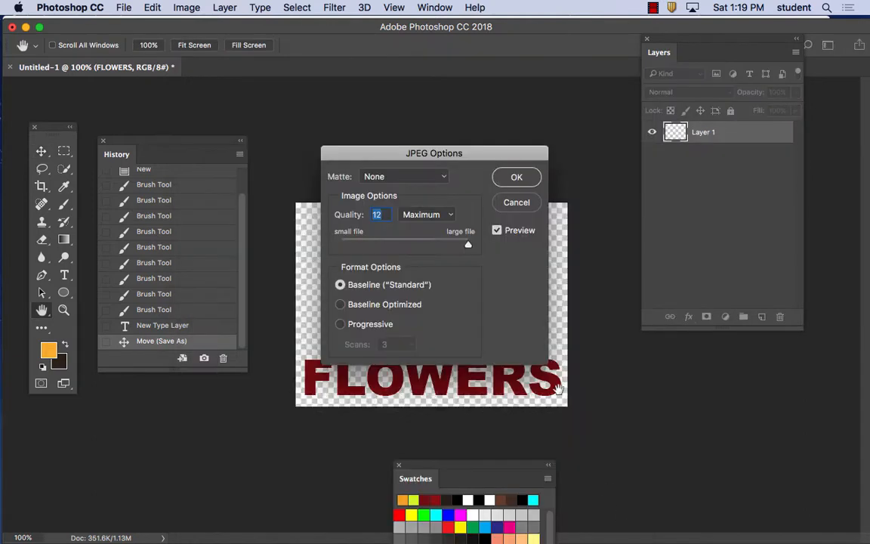
click(516, 178)
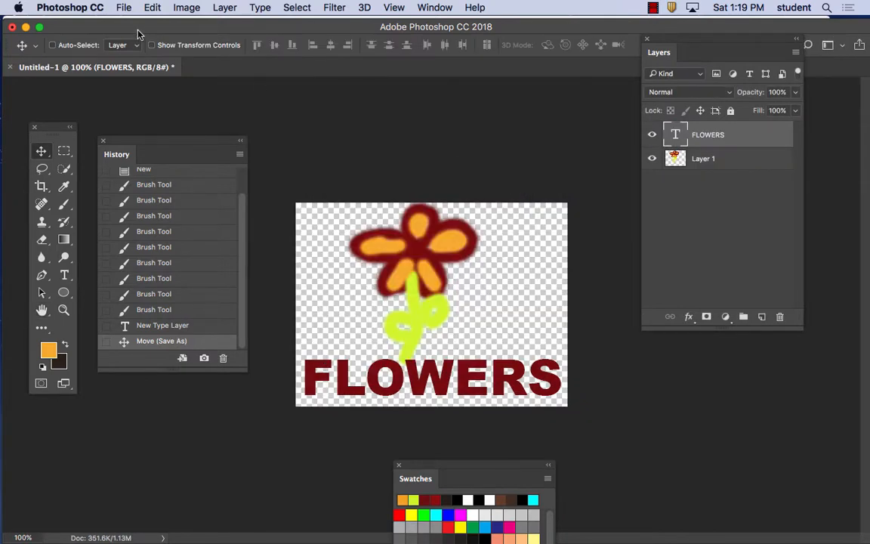
Step: Hide the Photoshop and Chrome windows and open the desktop folder that holds the site's flower images
click(76, 7)
click(88, 91)
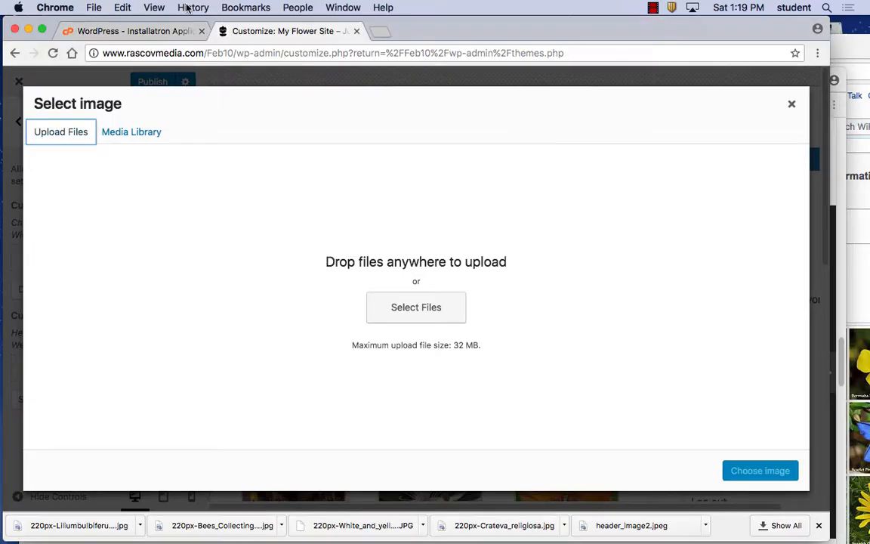
click(55, 7)
click(103, 121)
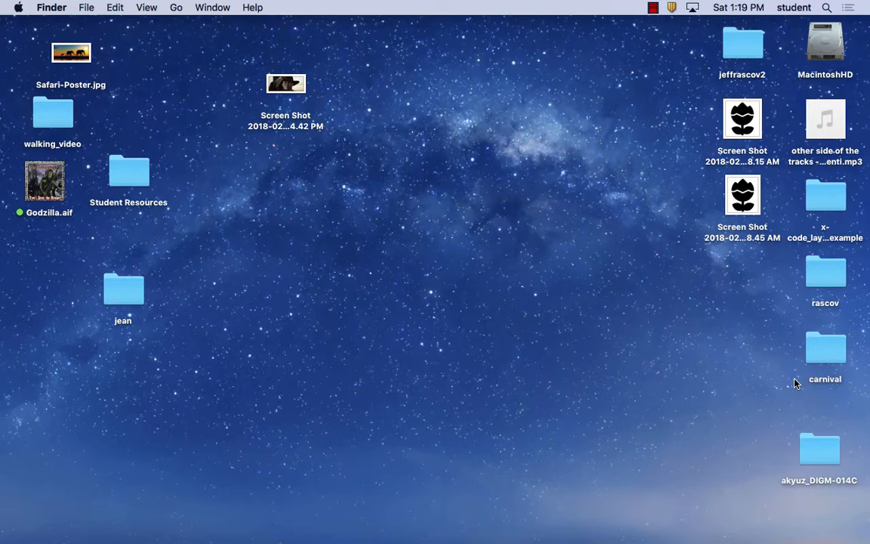
mouse_move(446, 529)
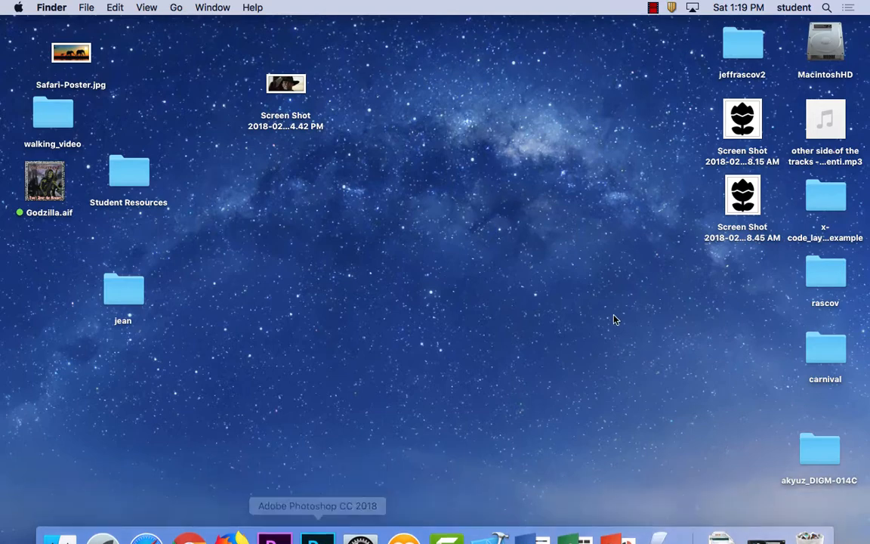
double_click(736, 48)
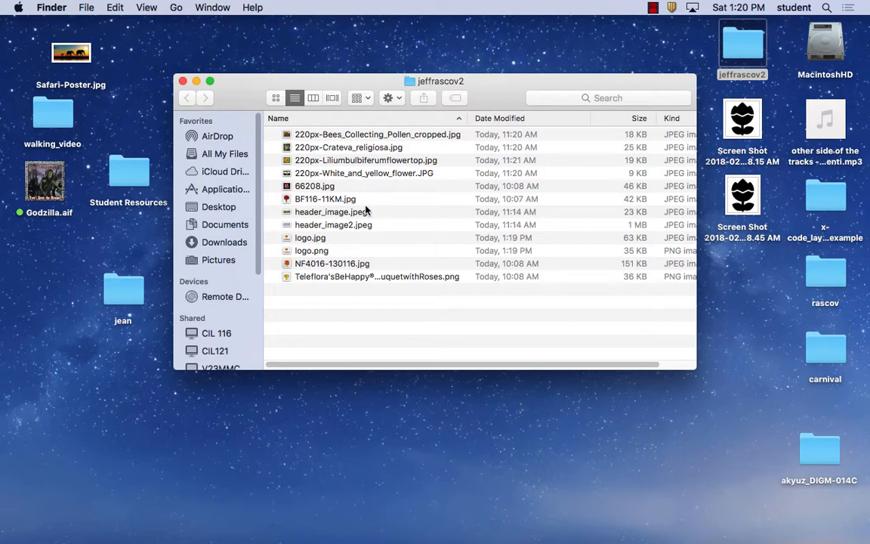
Step: View logo.jpg and logo.png one after the other to compare their backgrounds, closing each preview
double_click(309, 239)
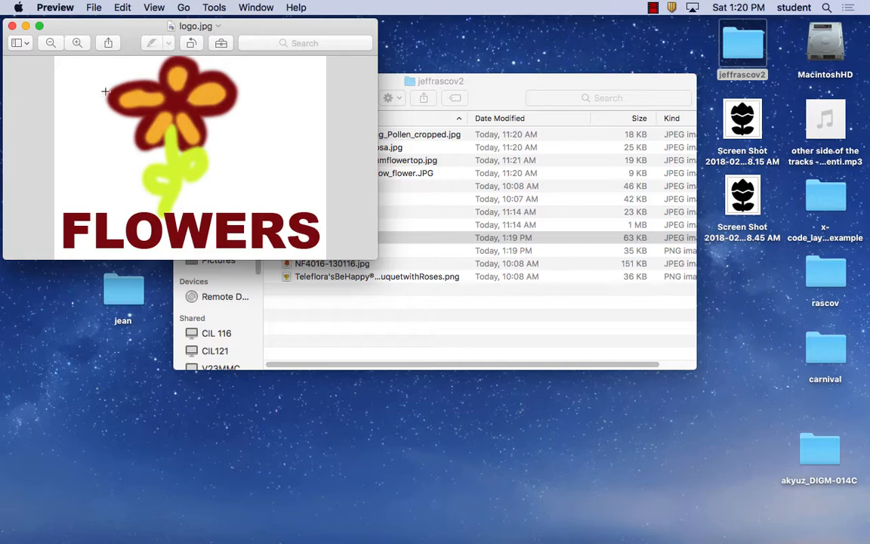
click(12, 26)
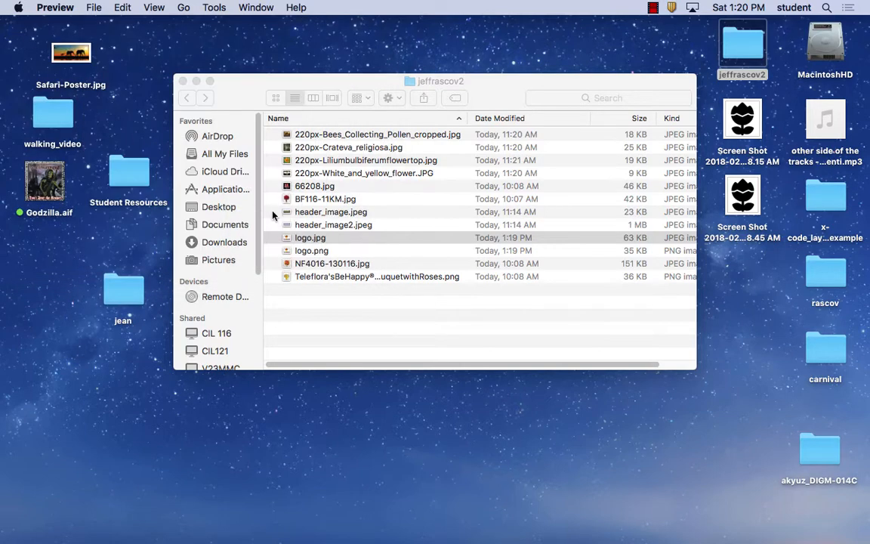
double_click(302, 251)
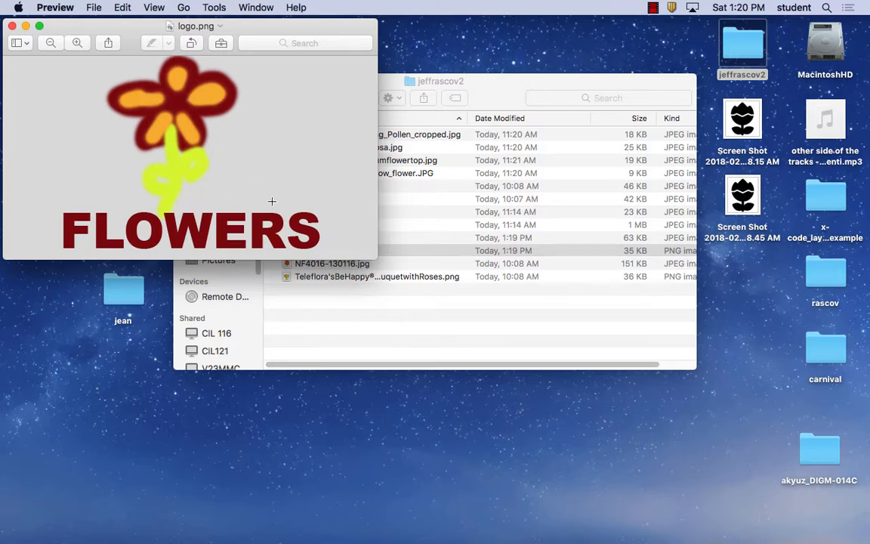
click(12, 26)
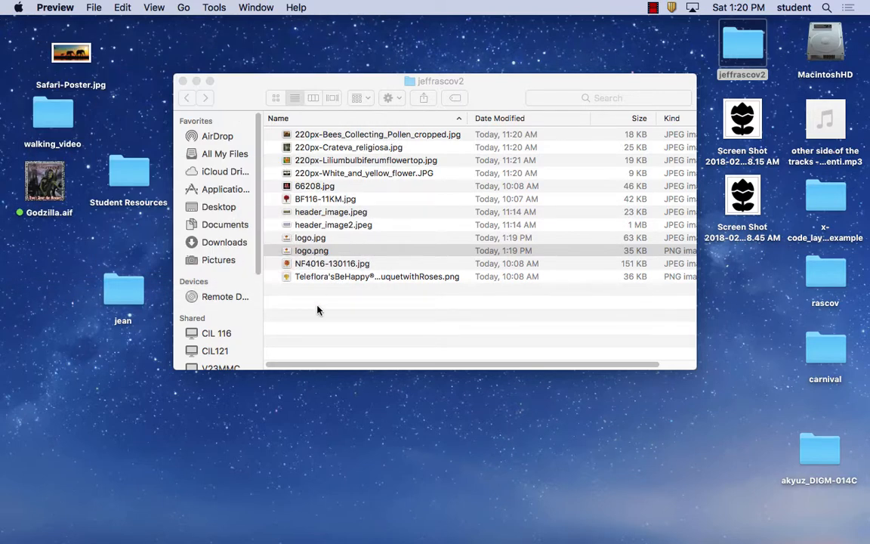
Step: Switch to Chrome, upload logo.png to the media library and choose it as the site's custom logo
mouse_move(295, 533)
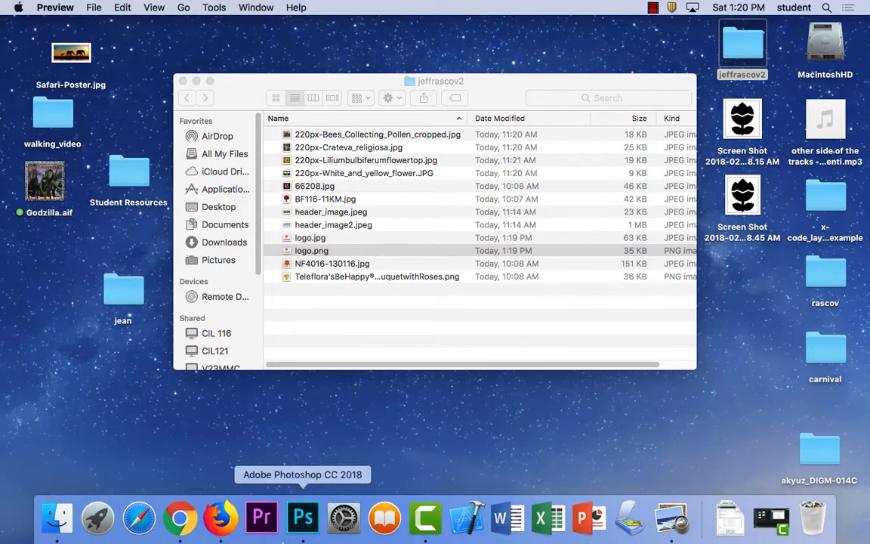
click(220, 518)
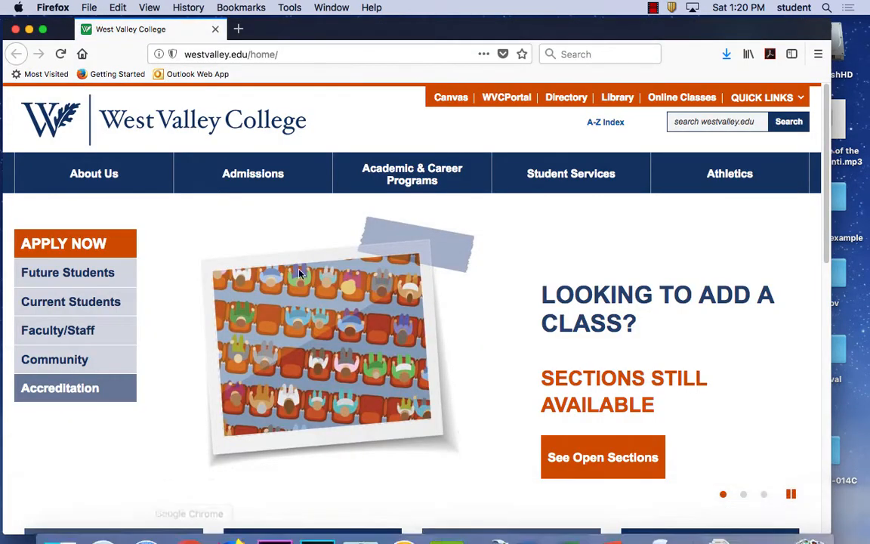
click(190, 522)
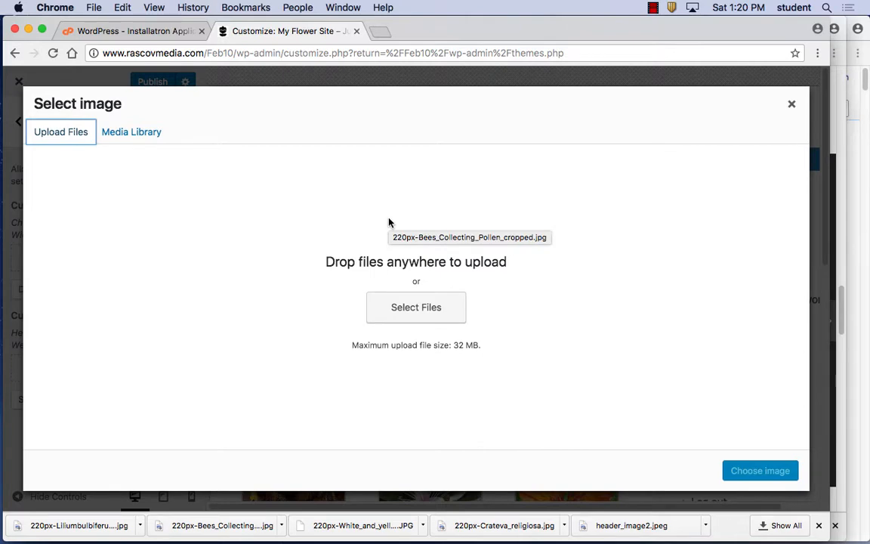
click(414, 309)
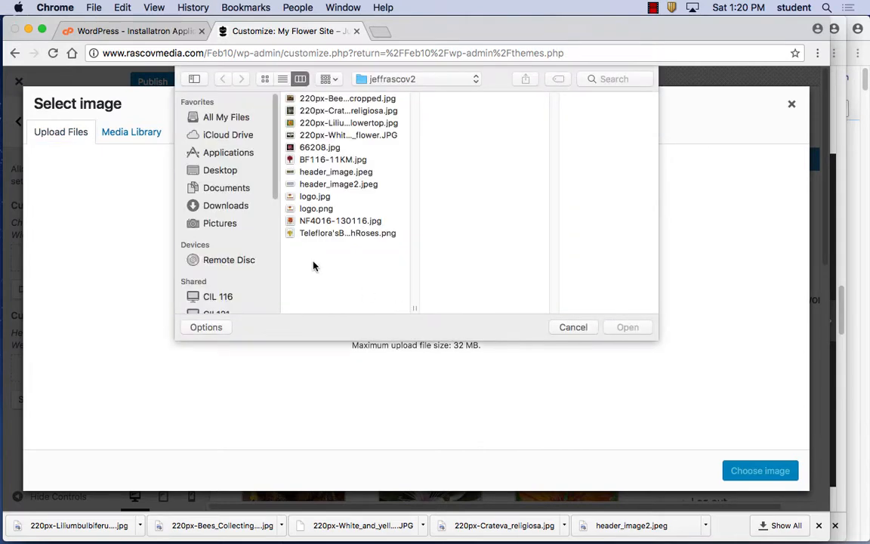
click(340, 209)
click(624, 329)
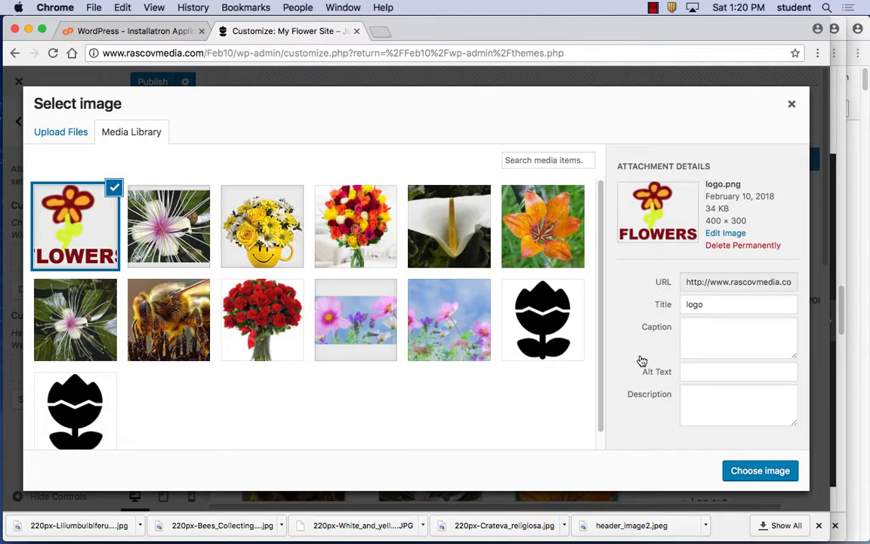
click(771, 474)
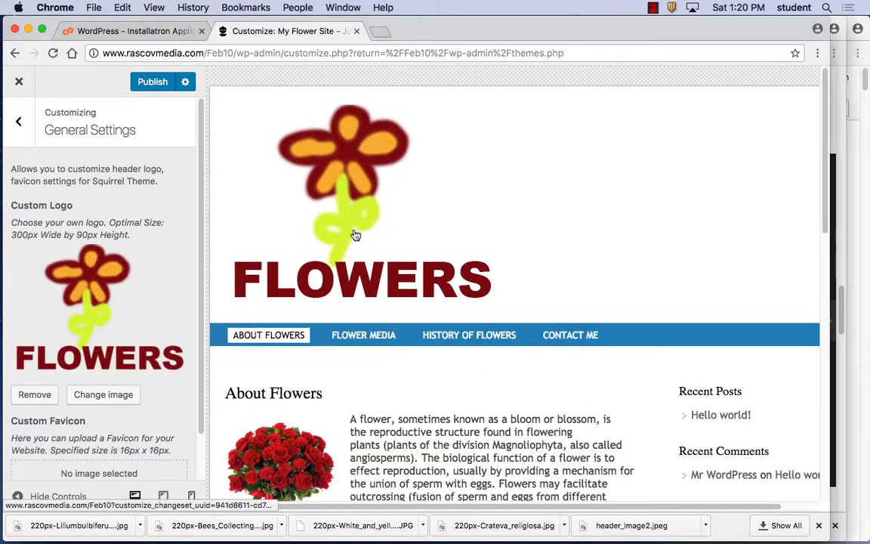
Step: Follow the logo link in the site preview, stay in the customizer and check the custom logo's recommended size in General Settings
click(344, 148)
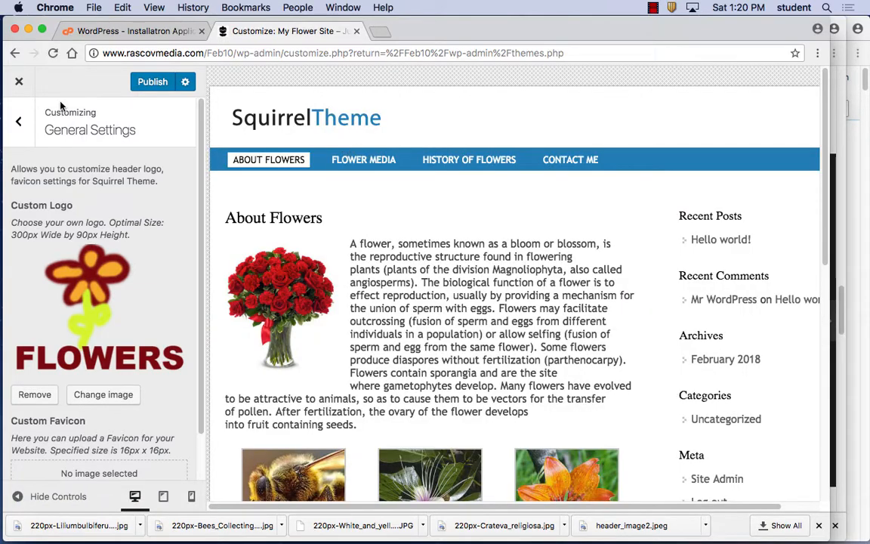
click(15, 54)
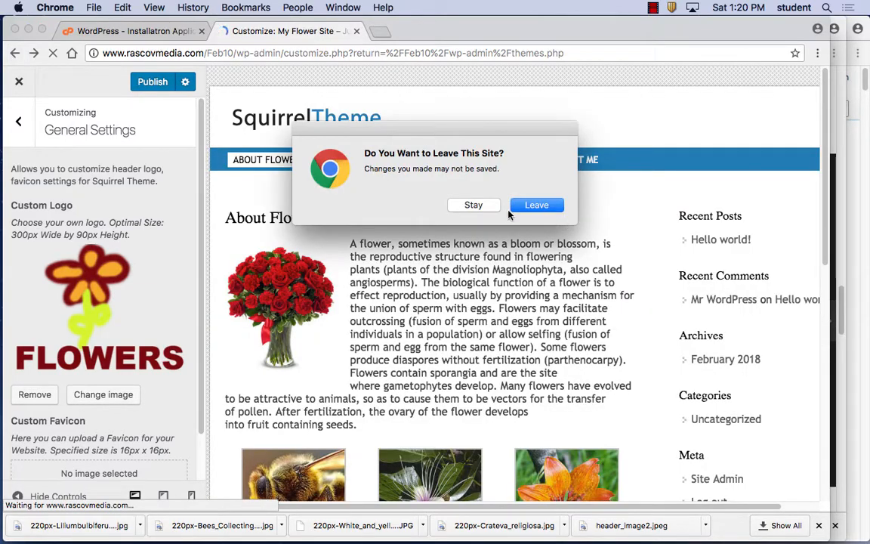
click(482, 207)
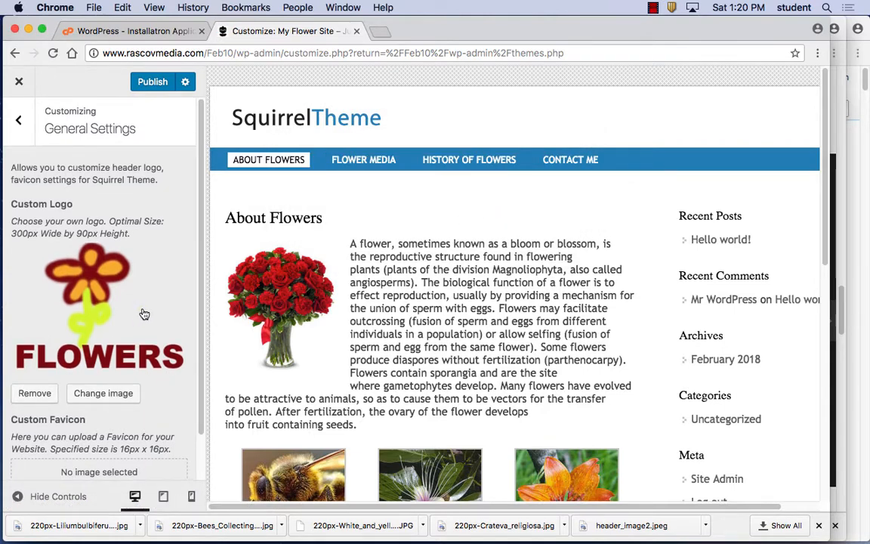
scroll(142, 313, down, 1)
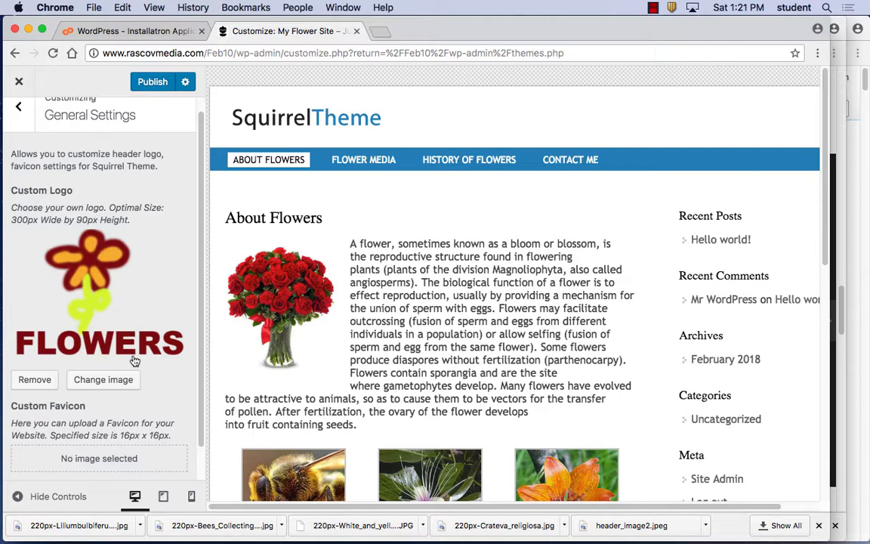
scroll(134, 360, down, 1)
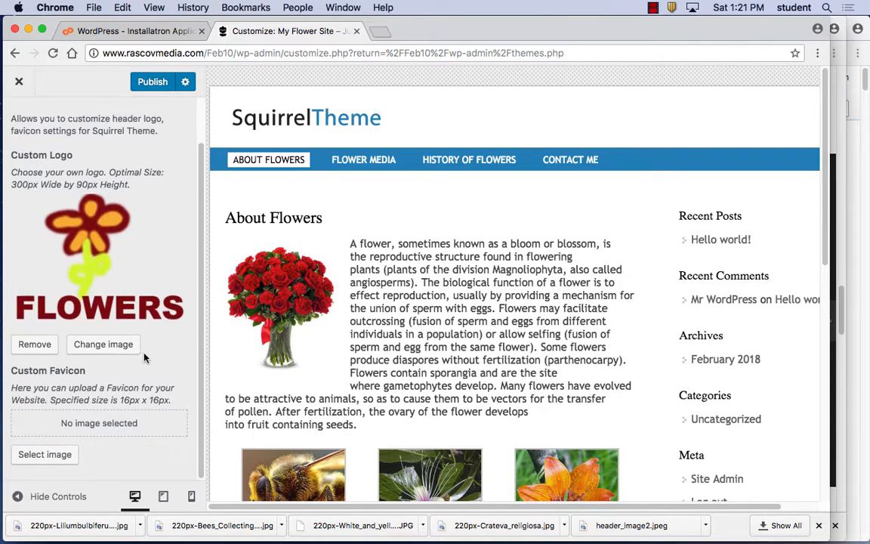
scroll(141, 358, up, 1)
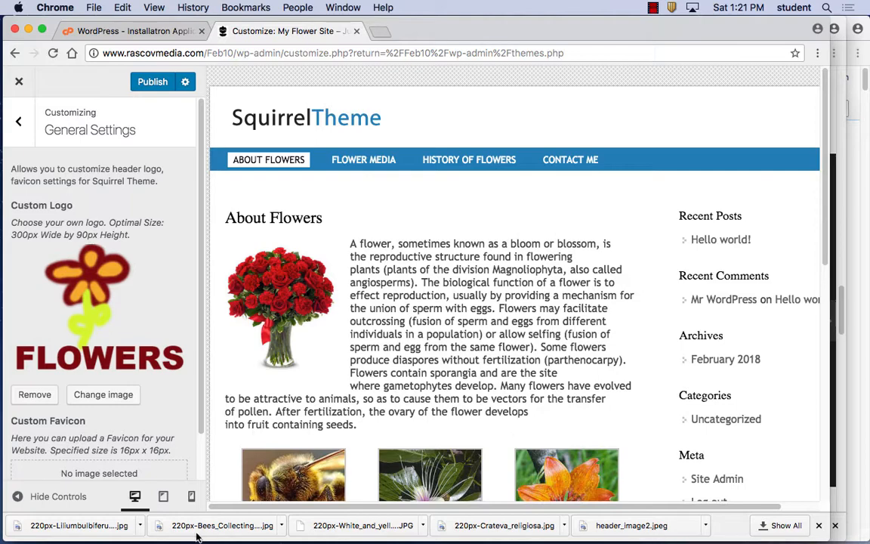
Step: Switch to Photoshop and resize the logo image proportionally to 120 × 90 pixels by setting its height to 90 pixels
click(313, 518)
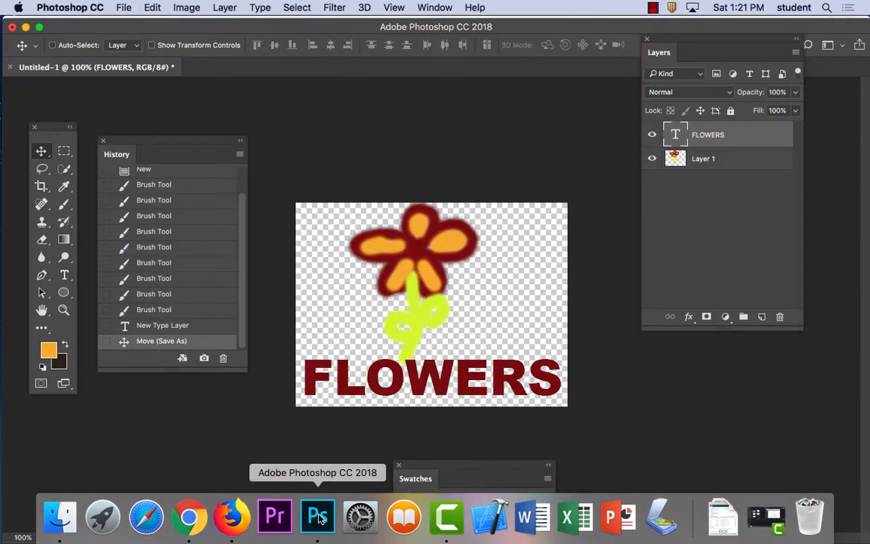
click(184, 7)
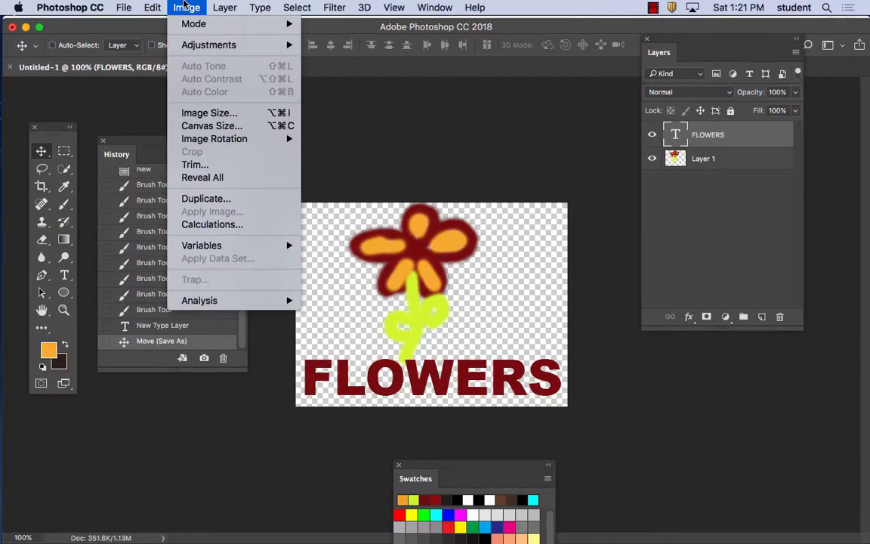
click(217, 118)
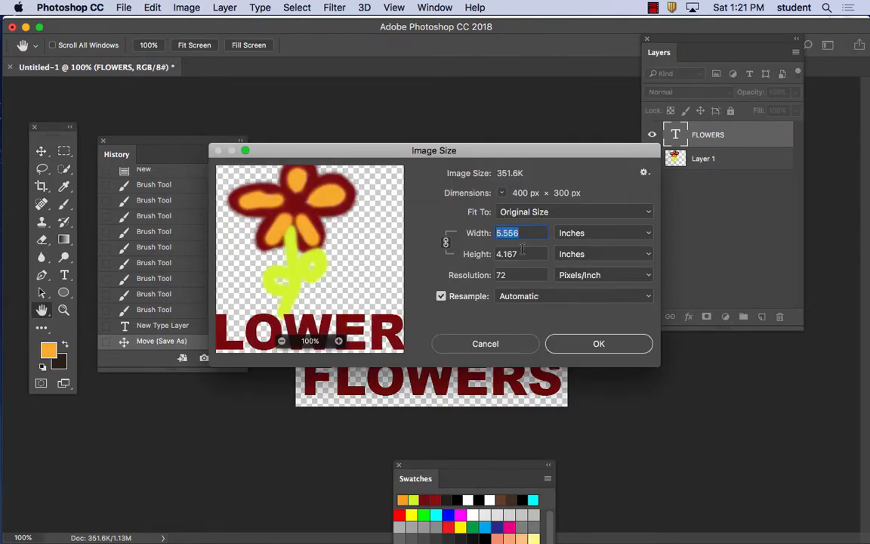
click(574, 233)
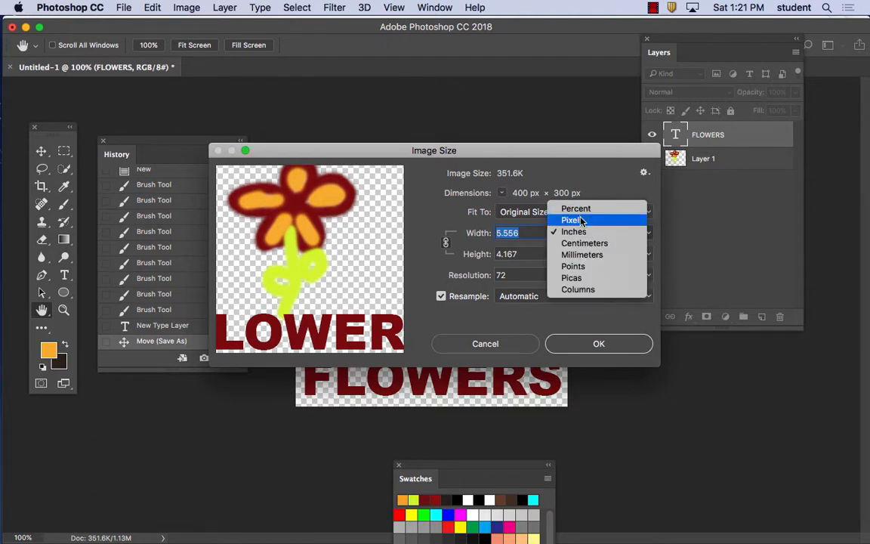
click(574, 220)
key(Tab)
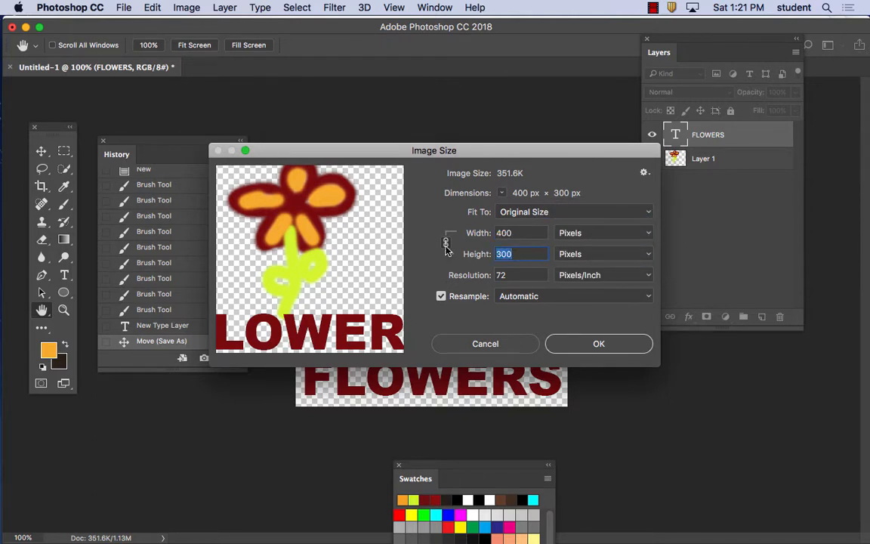
text(90)
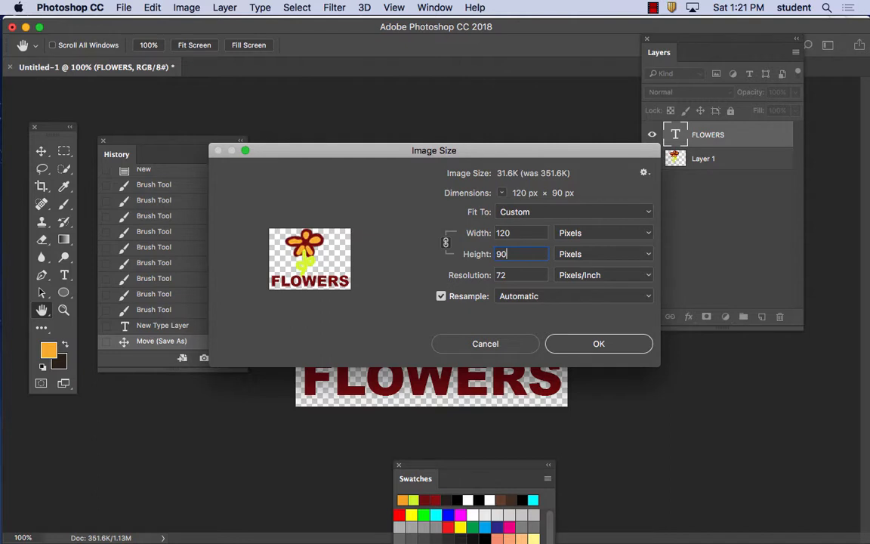
click(600, 343)
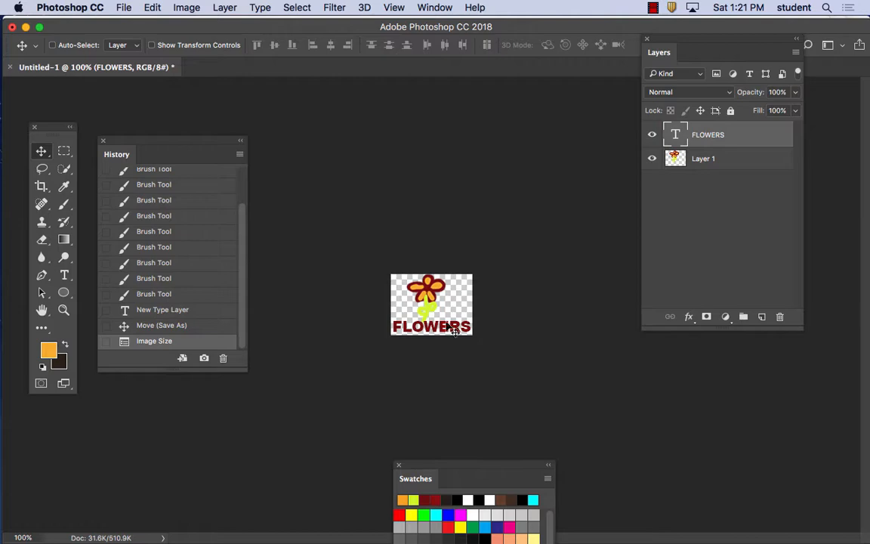
Step: Save the resized logo in PNG format as logo.png in the jeffrascov2 folder, replacing the existing file and accepting the PNG options
click(121, 6)
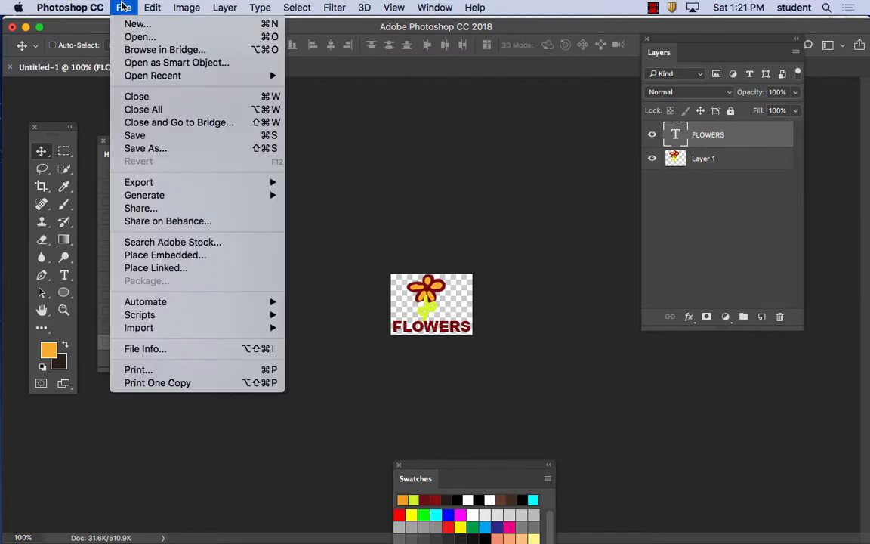
click(146, 136)
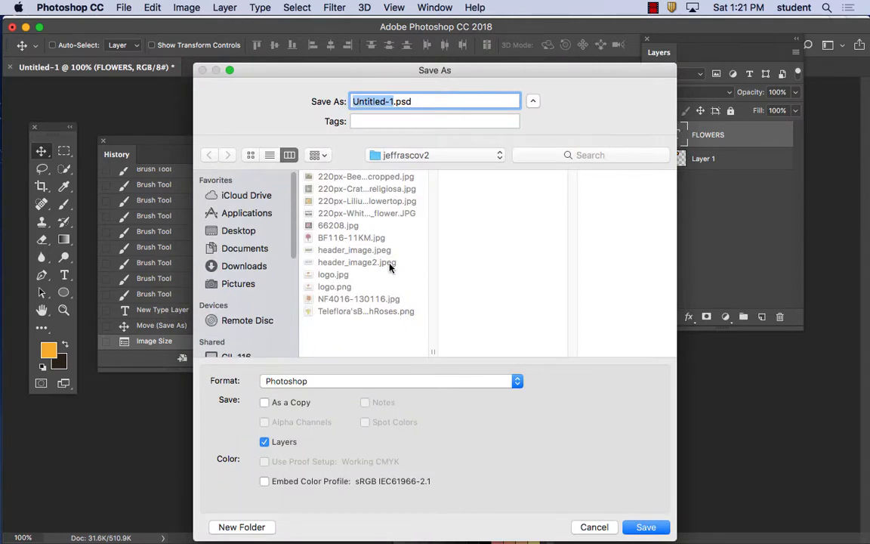
click(353, 288)
click(398, 381)
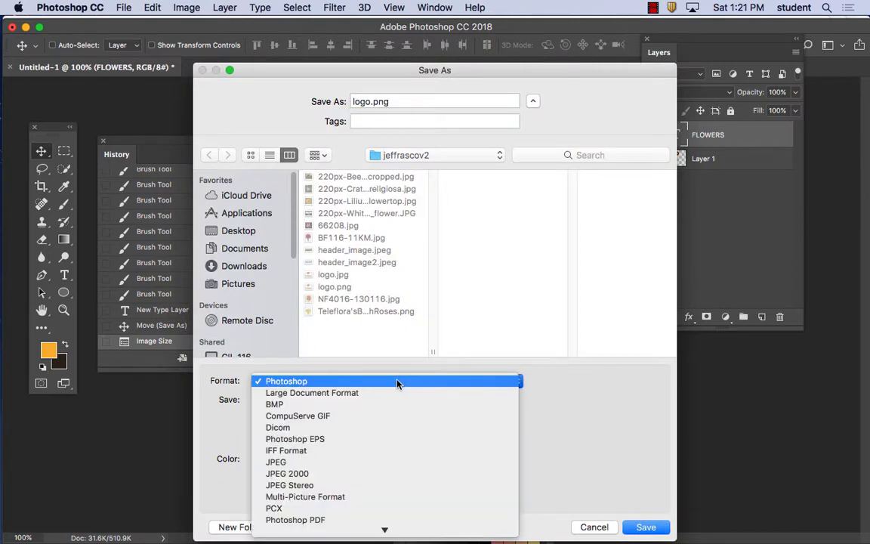
click(390, 460)
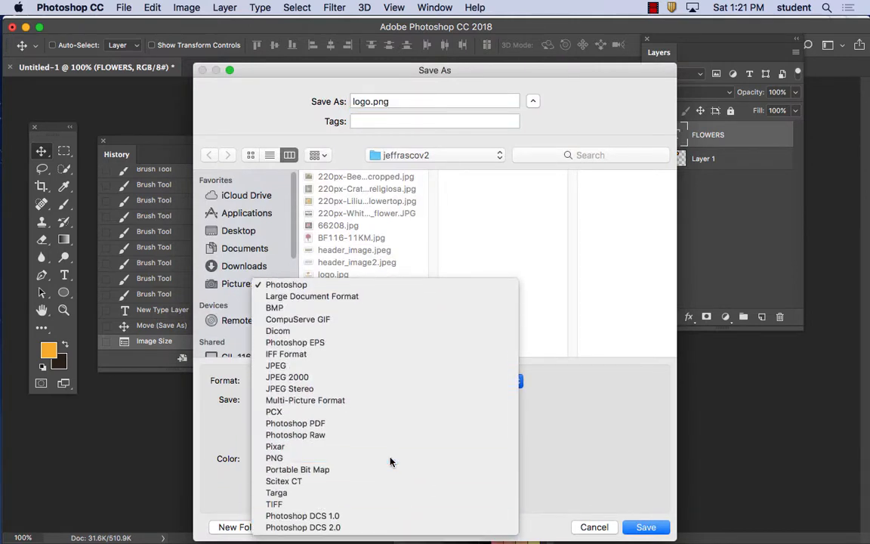
click(645, 527)
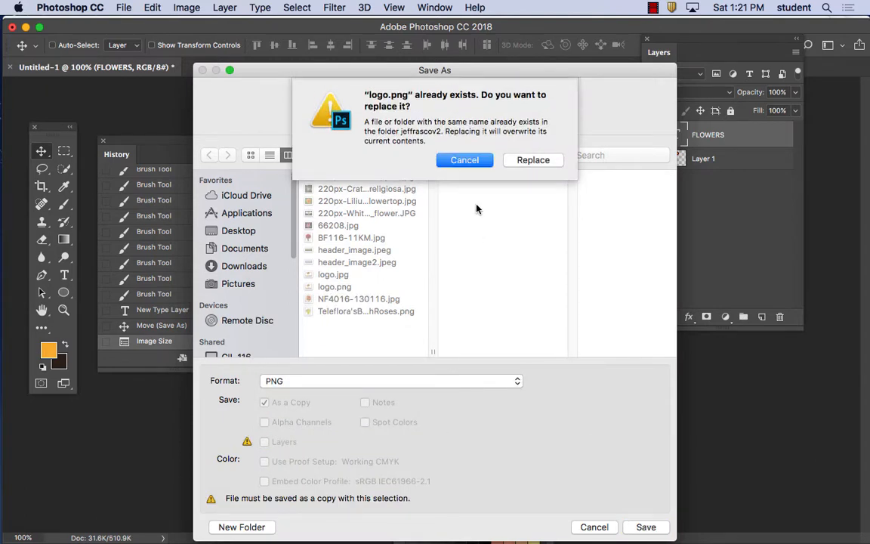
click(534, 161)
click(517, 232)
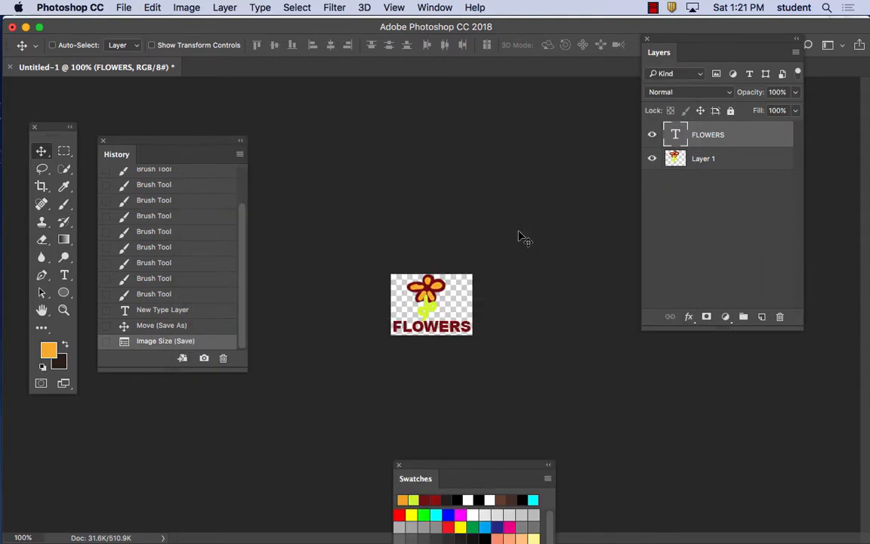
Step: Hide Photoshop to return to Chrome, upload the resized logo.png and choose it as the site's new custom logo
click(75, 7)
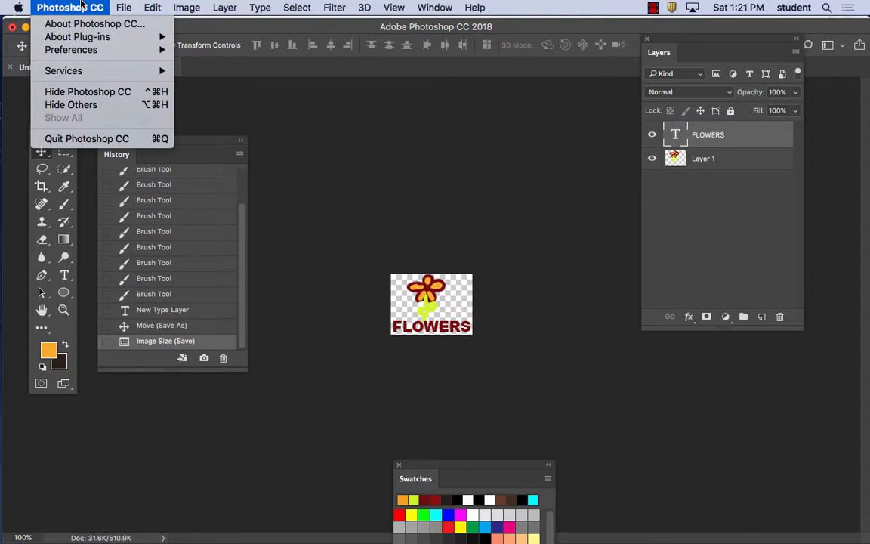
click(83, 99)
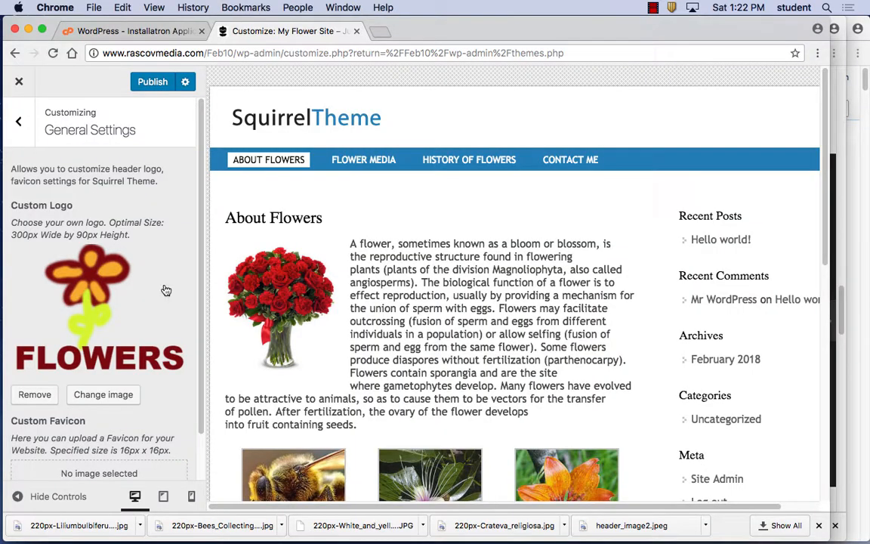
click(101, 396)
click(71, 134)
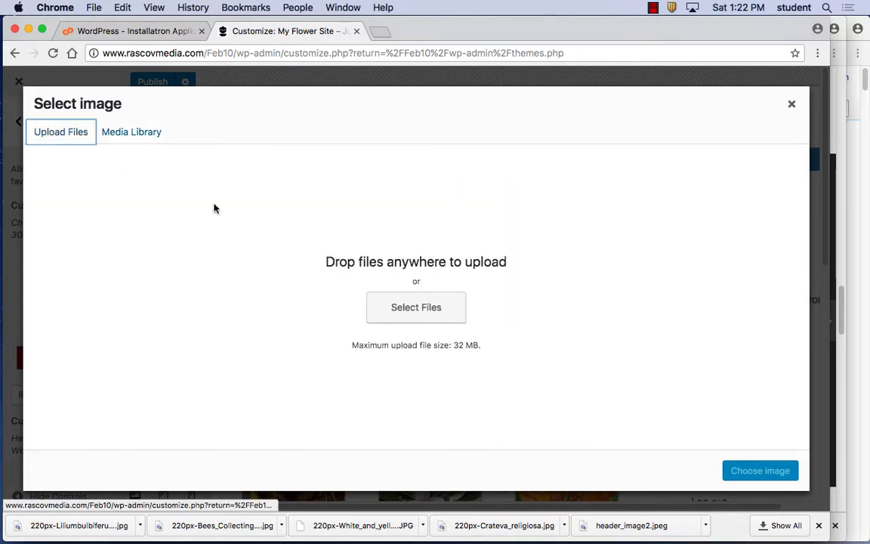
click(416, 308)
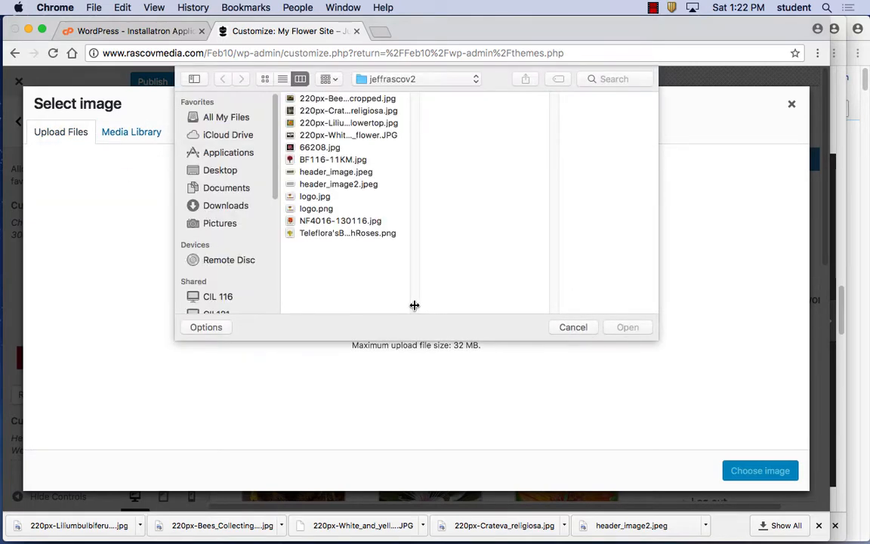
click(333, 210)
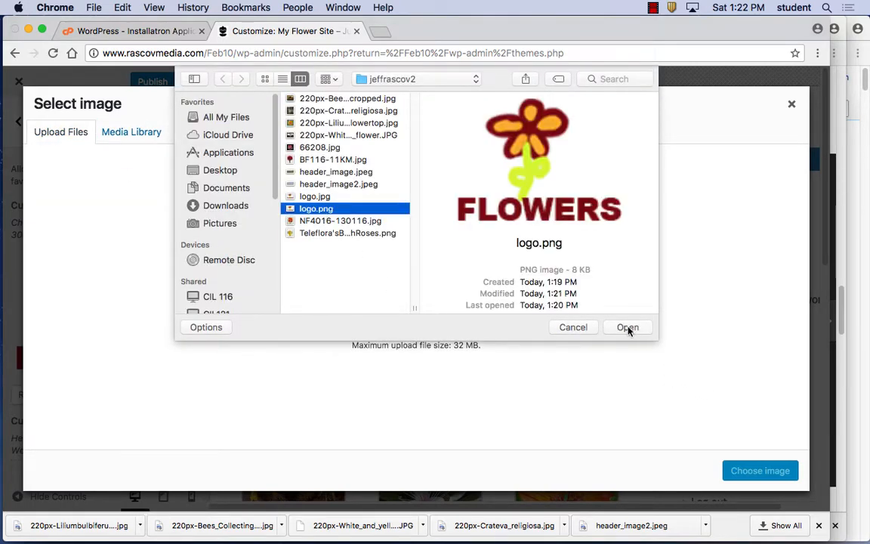
click(629, 328)
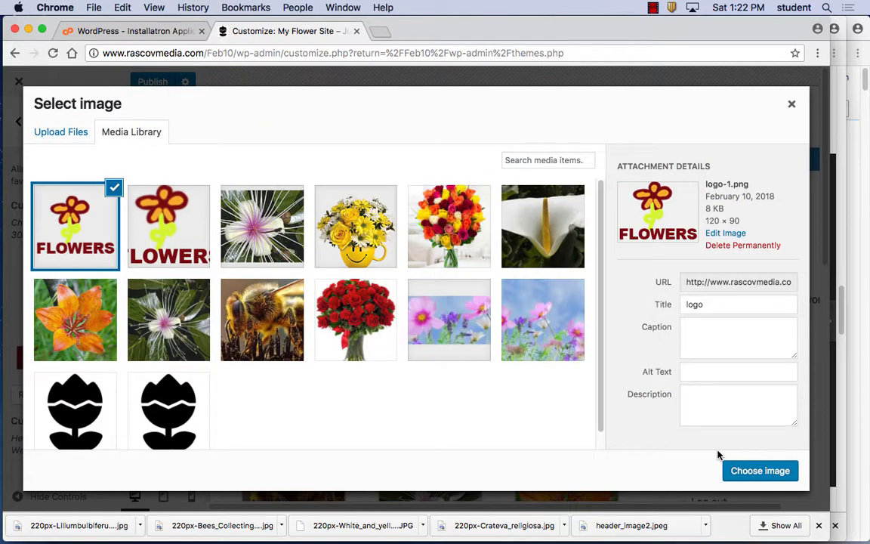
click(769, 471)
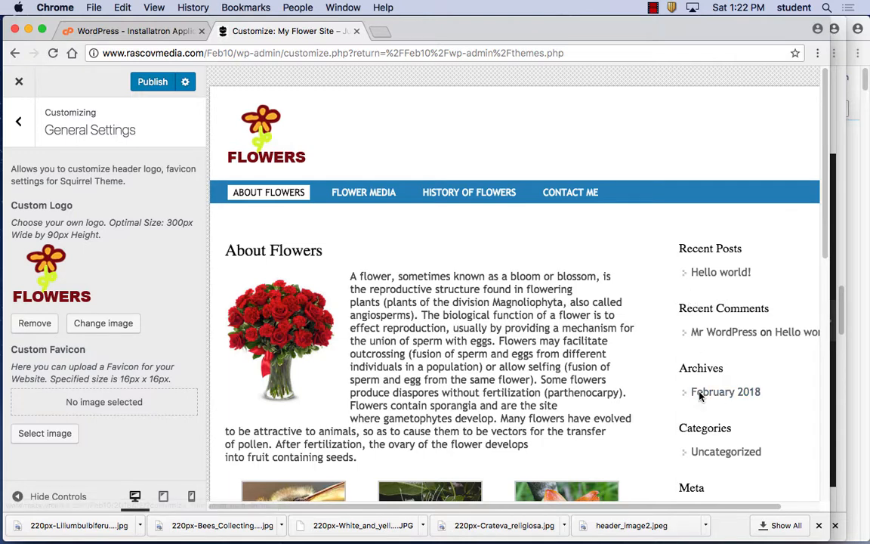
Step: Examine the customizer's Home Page Headings and the left, right and bottom full-width sections of the Home Page Feature Area
click(18, 121)
scroll(123, 400, down, 5)
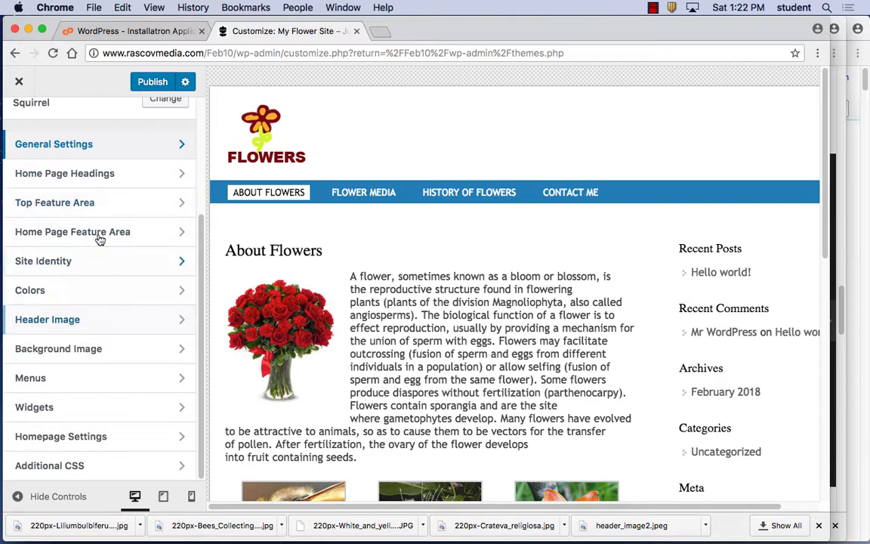
click(113, 175)
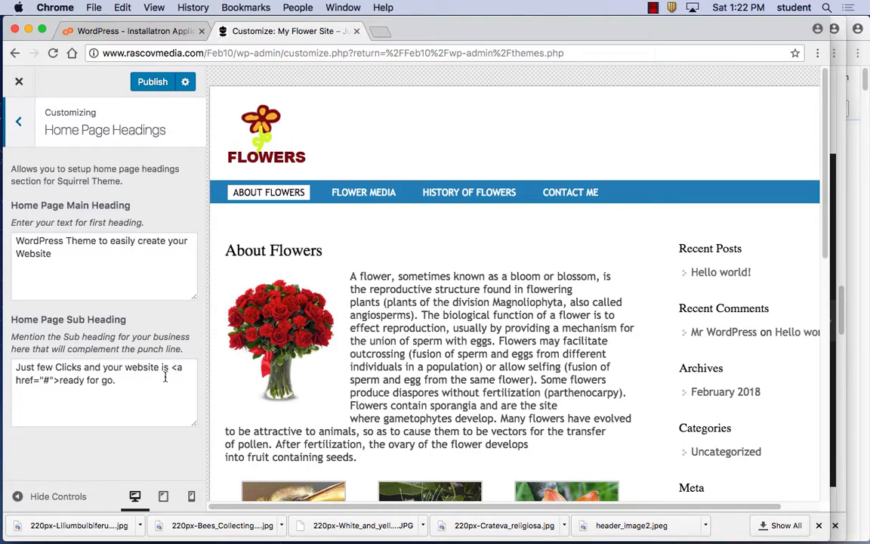
click(18, 121)
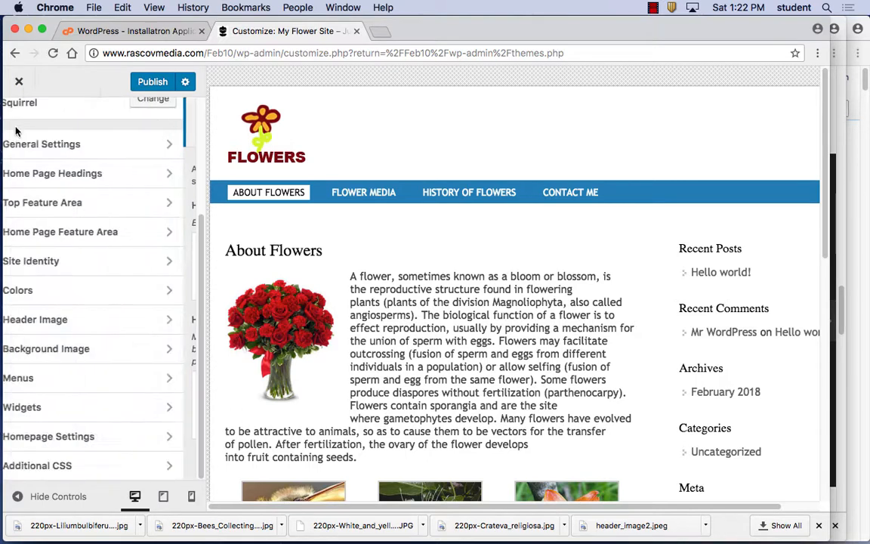
click(80, 231)
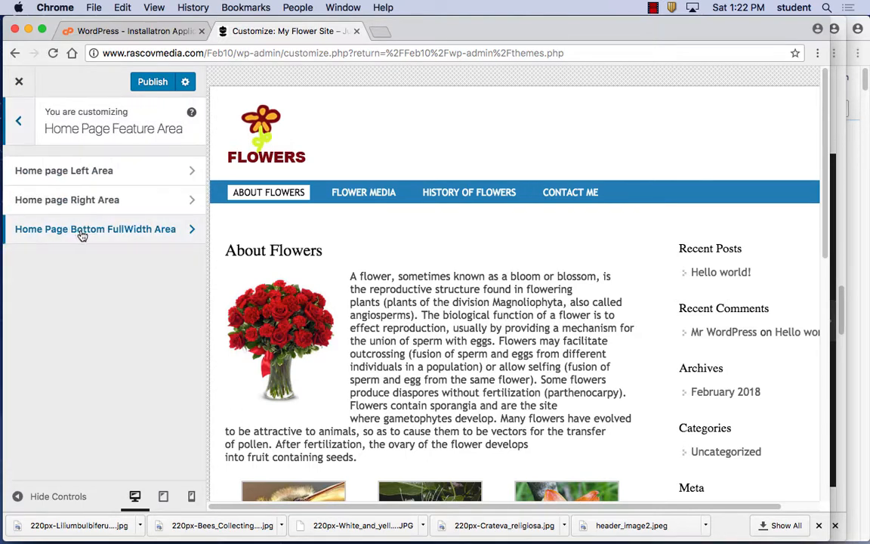
click(126, 238)
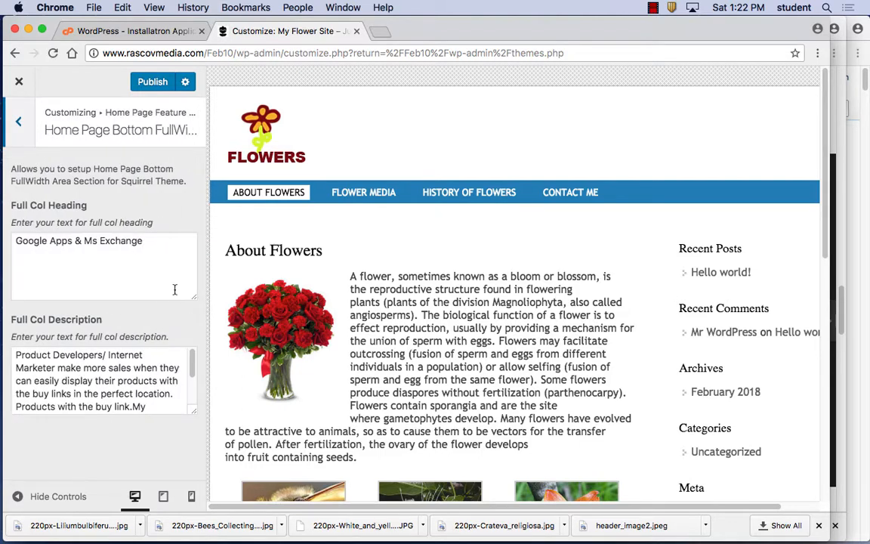
click(17, 118)
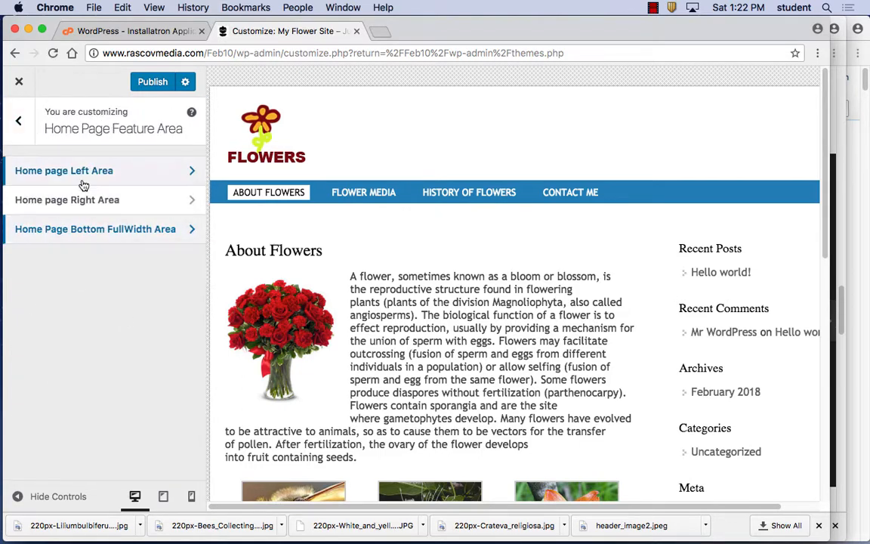
click(31, 189)
click(19, 117)
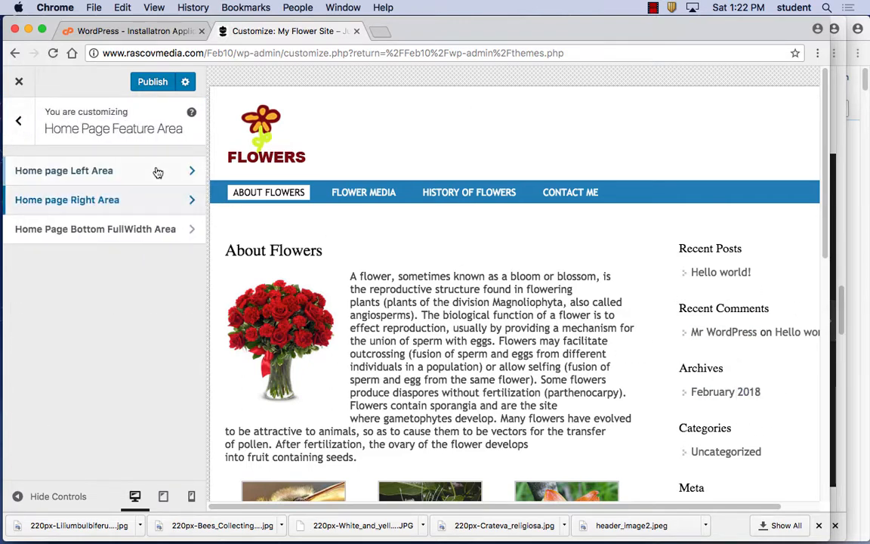
click(54, 169)
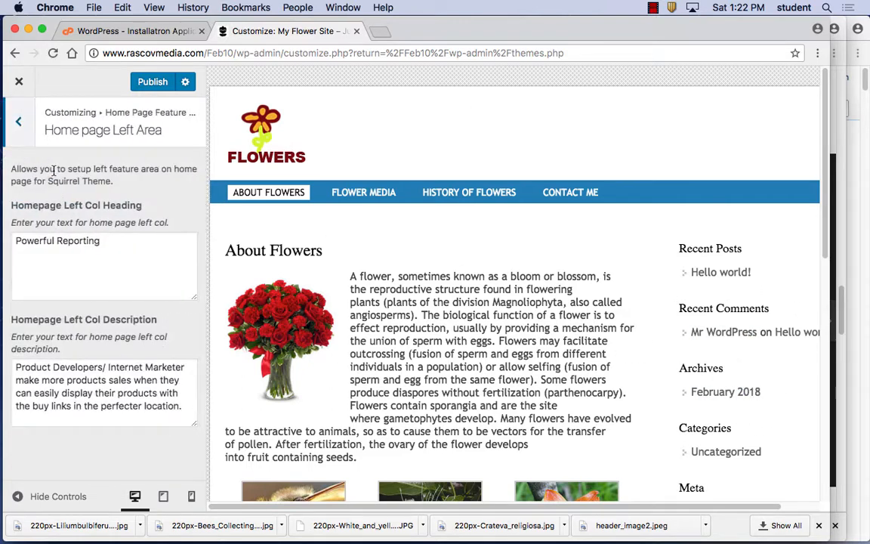
click(17, 124)
click(17, 115)
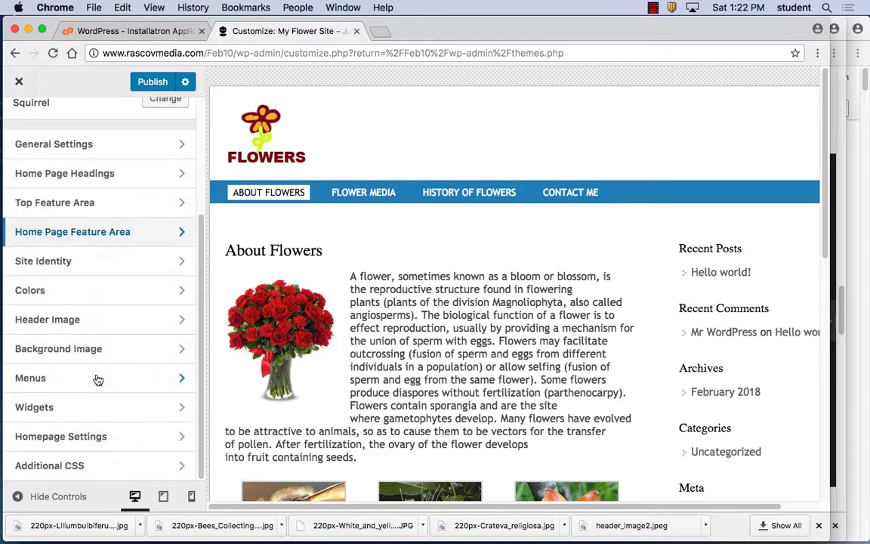
Step: Turn off the display of the site title and tagline in Site Identity and return to the customizer's main list
click(54, 264)
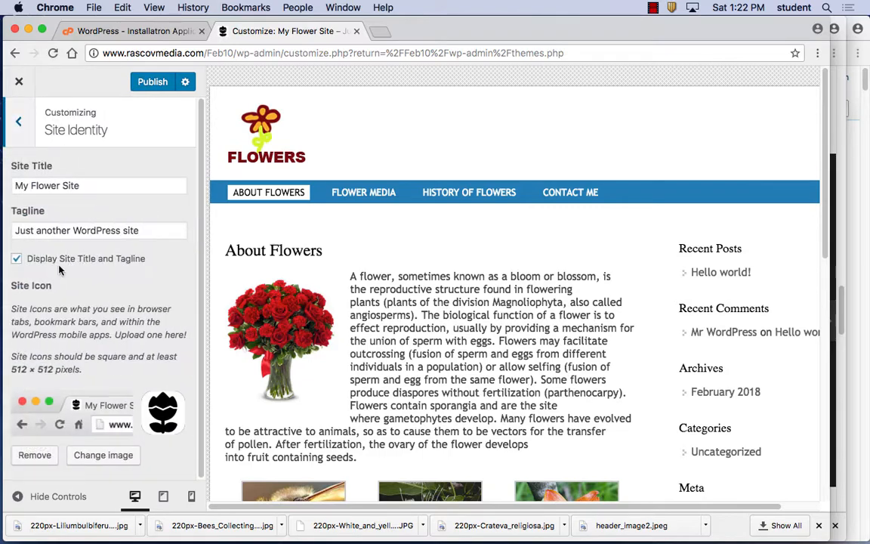
click(16, 259)
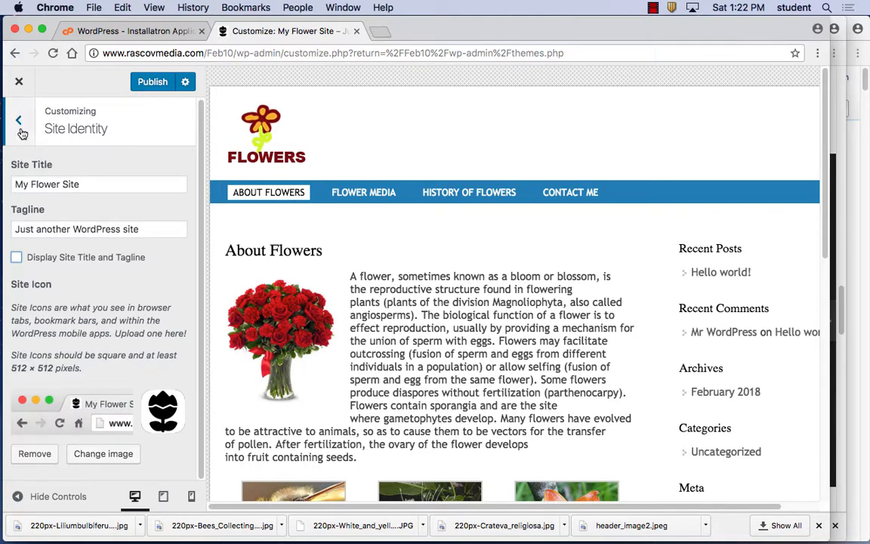
click(21, 130)
Step: Set the site's background color to dark gray #353535 in the Colors settings and return to the customizer's main list
click(55, 301)
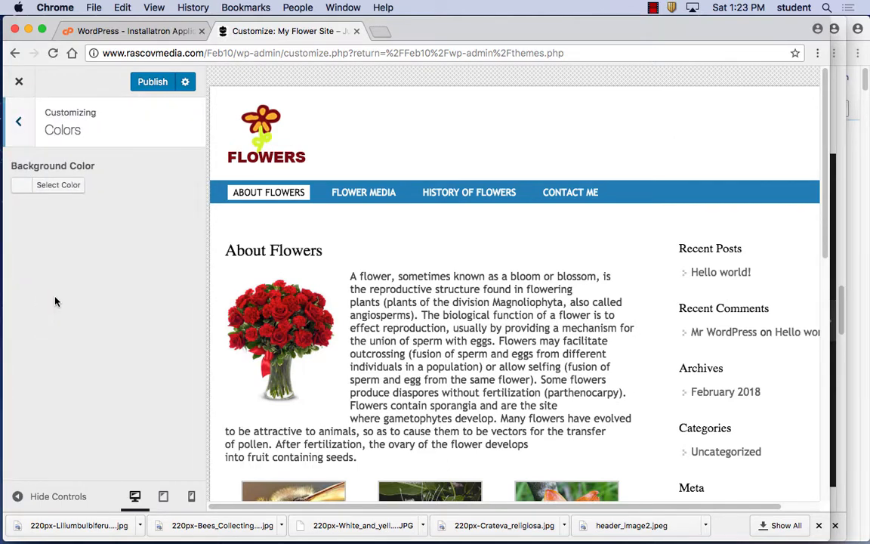
click(57, 185)
drag(83, 270, 84, 306)
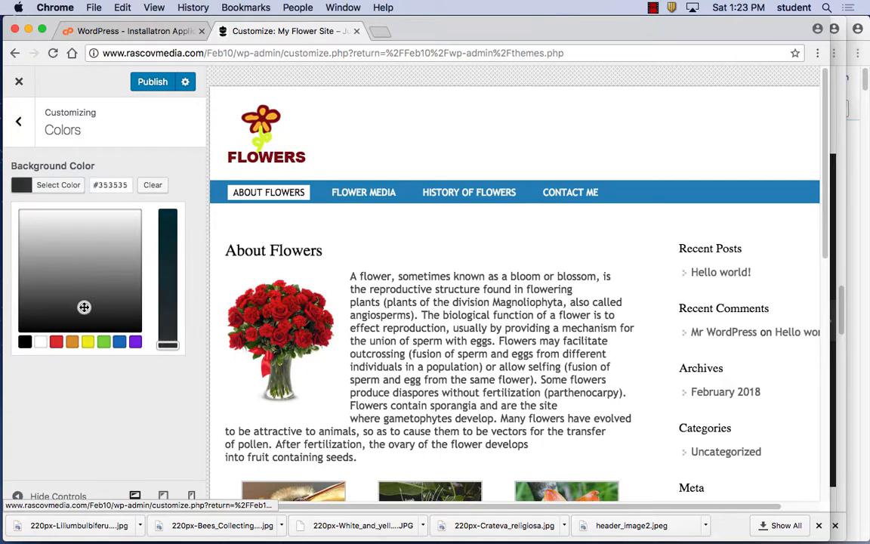
click(104, 166)
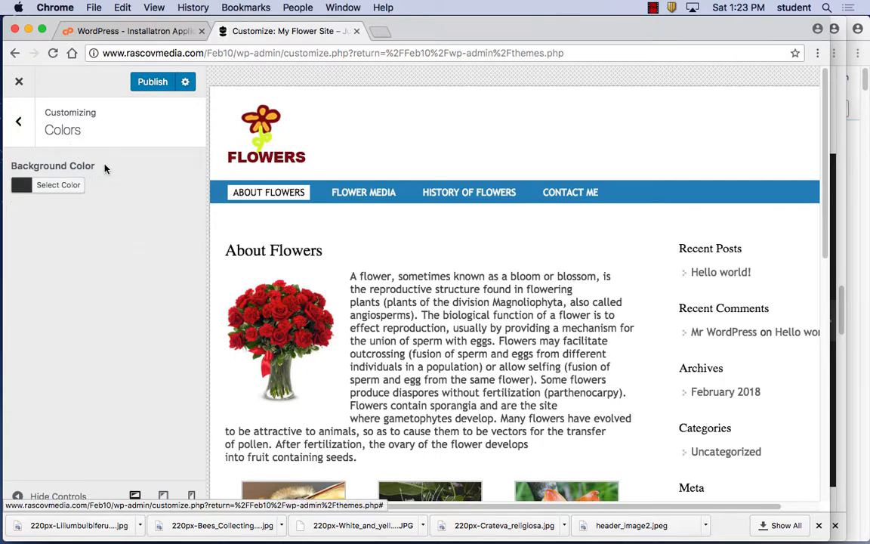
click(20, 124)
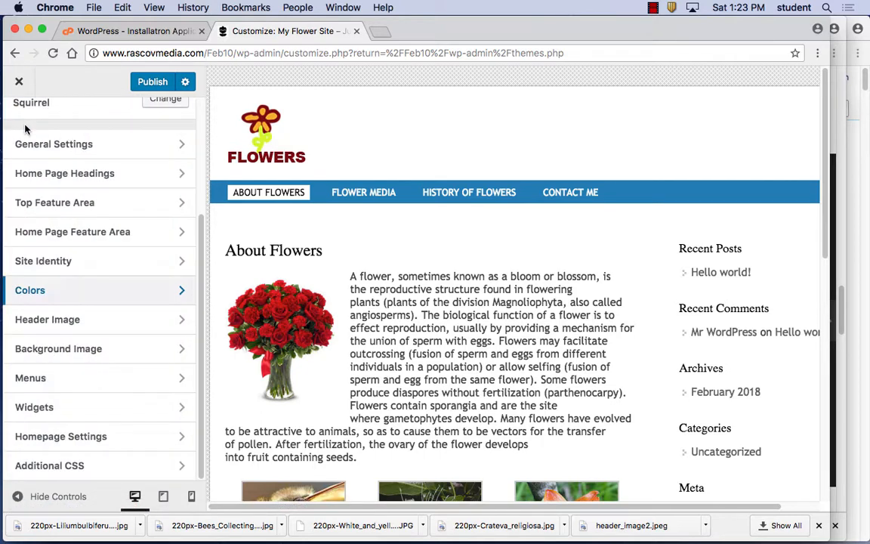
Step: Look through the customizer's Header Image, Background Image and Menus settings, returning to the main list after each
click(77, 320)
click(18, 132)
click(89, 351)
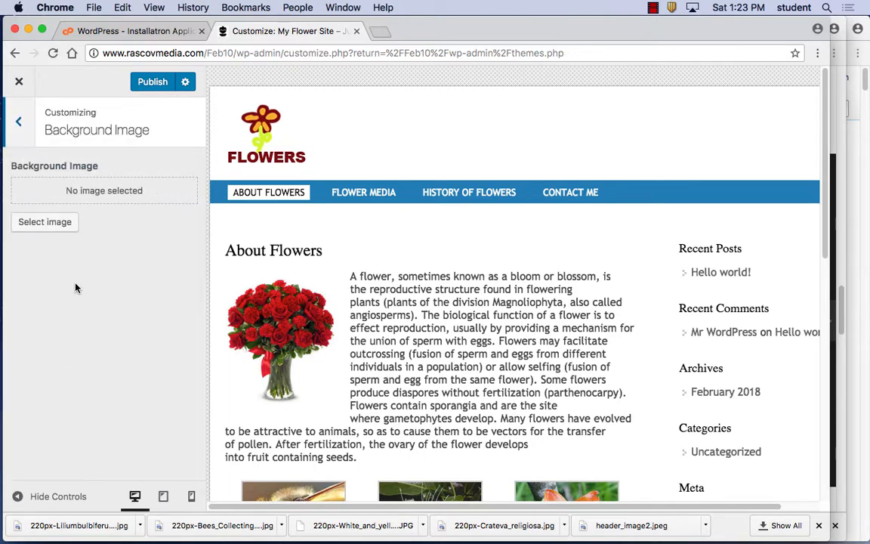
click(19, 125)
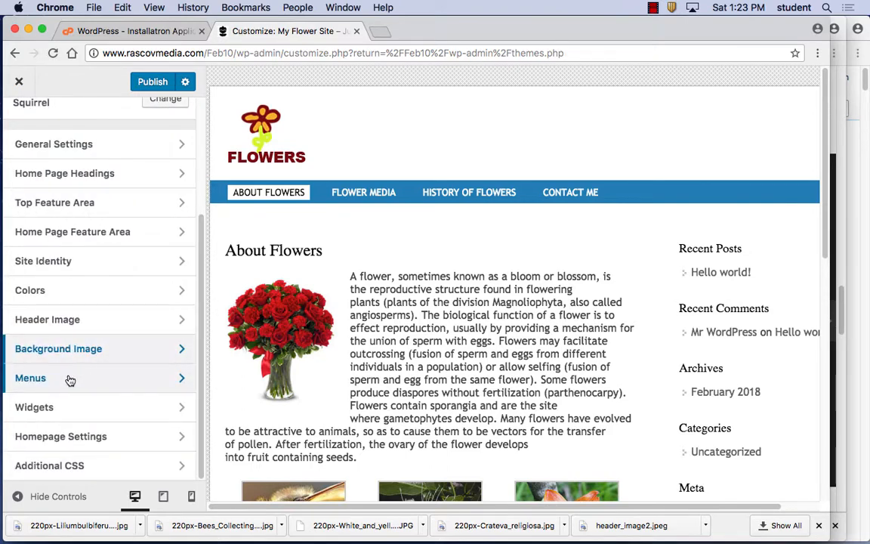
click(68, 380)
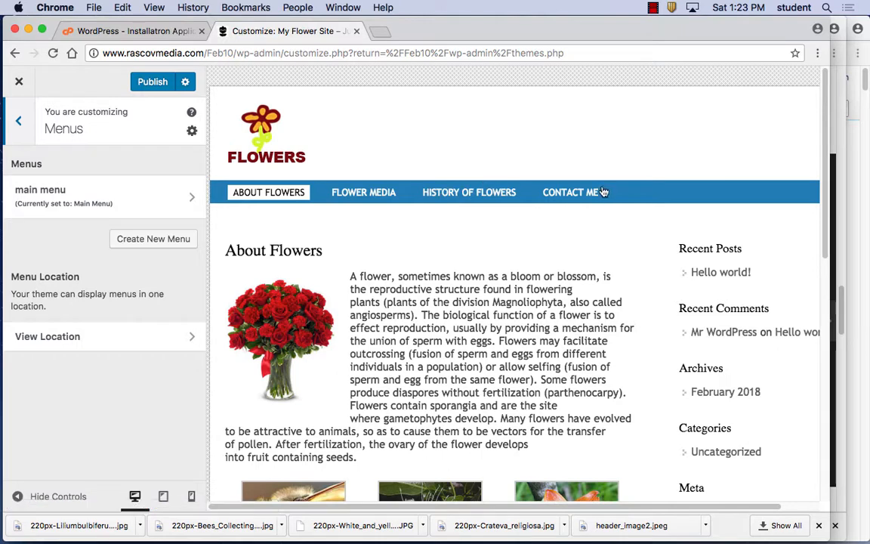
click(18, 121)
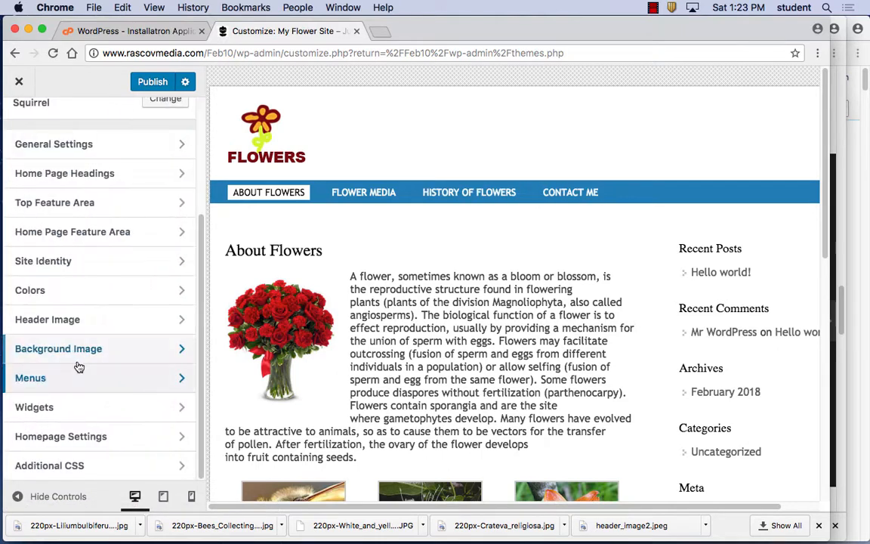
Step: View the customizer's widget areas alongside the footer in the site preview and open the First Footer Widget Area
click(92, 415)
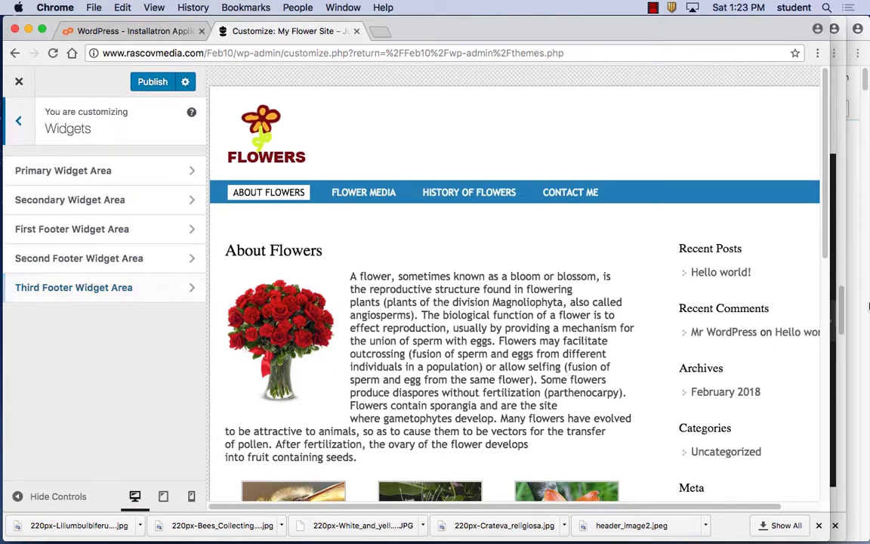
scroll(681, 365, down, 10)
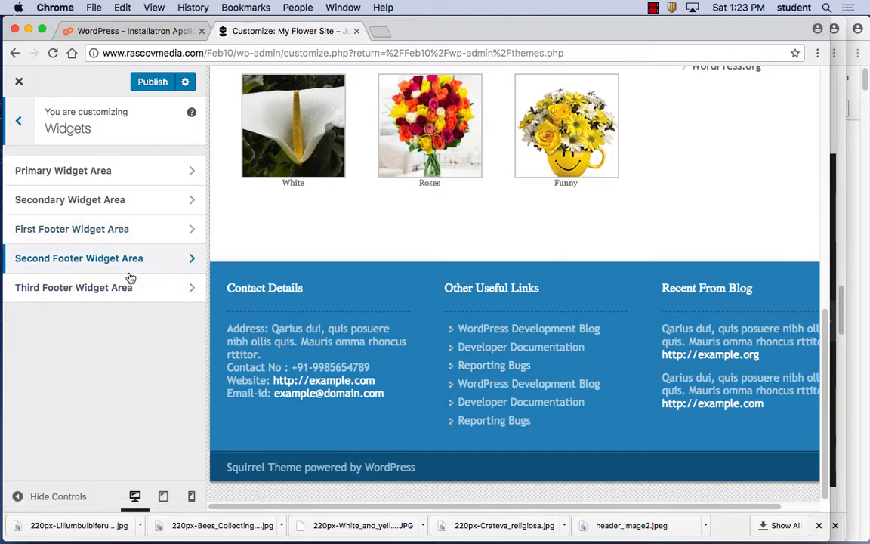
click(132, 233)
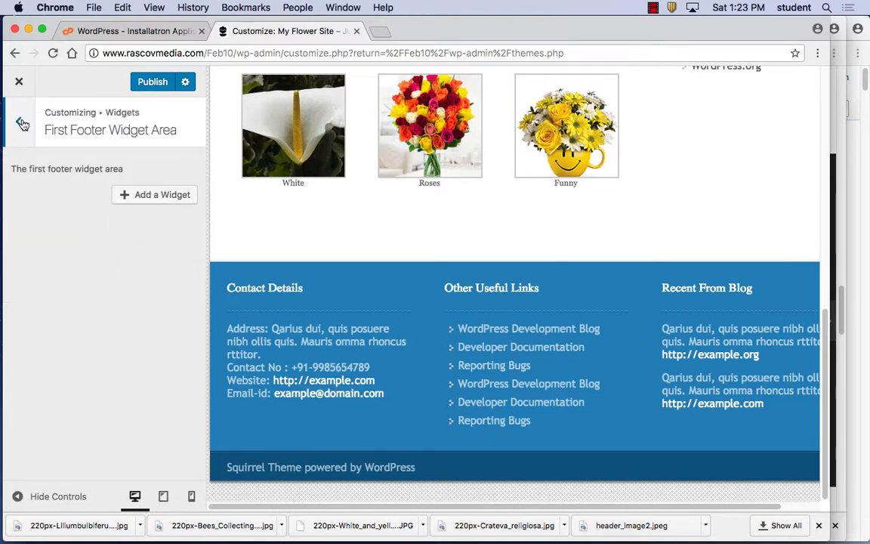
Step: View the Secondary and Third Footer widget areas and return to the customizer's main list
click(18, 121)
click(107, 203)
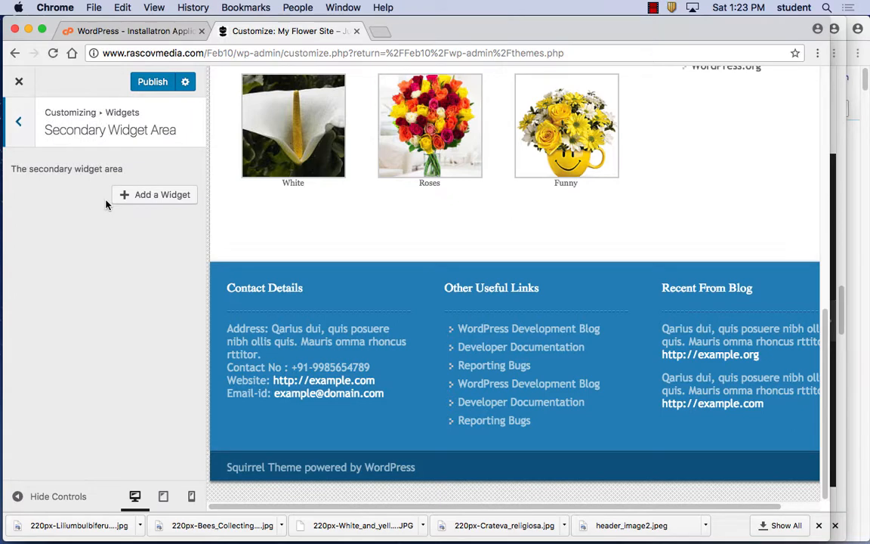
click(30, 124)
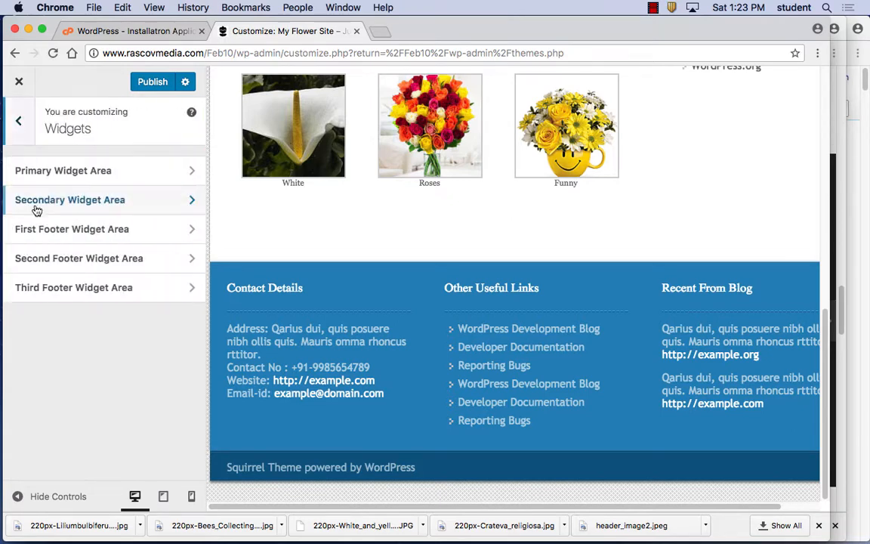
click(110, 286)
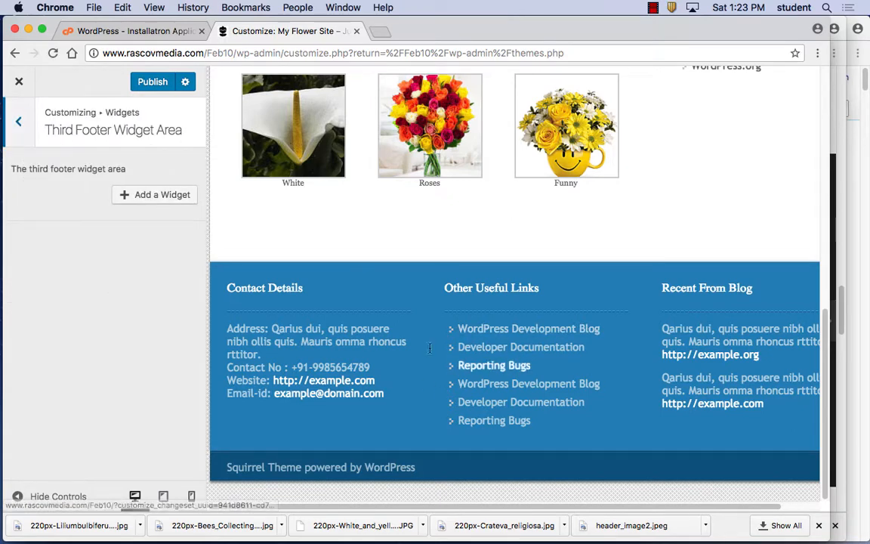
click(22, 119)
click(23, 119)
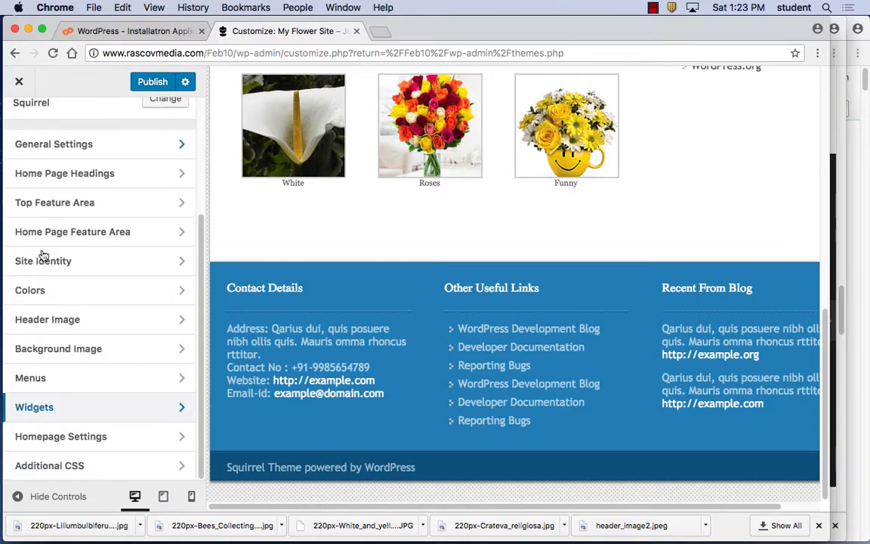
Step: View the customizer's Homepage Settings, return to the main list and look through its sections
click(98, 438)
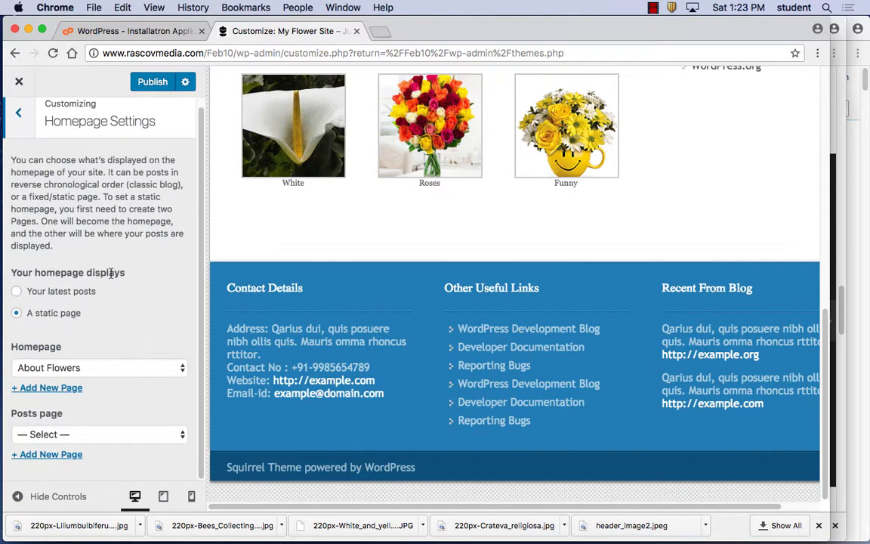
click(22, 122)
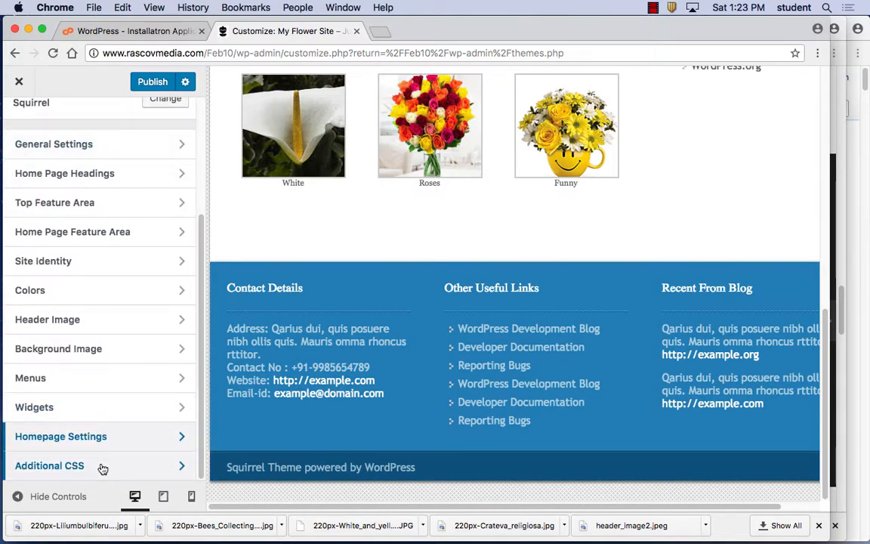
scroll(132, 370, up, 3)
scroll(132, 369, down, 3)
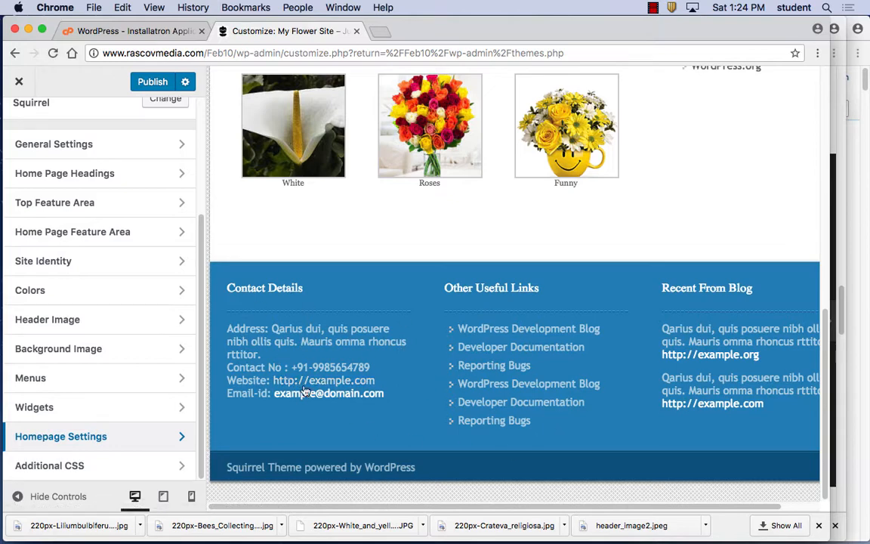
scroll(111, 396, up, 5)
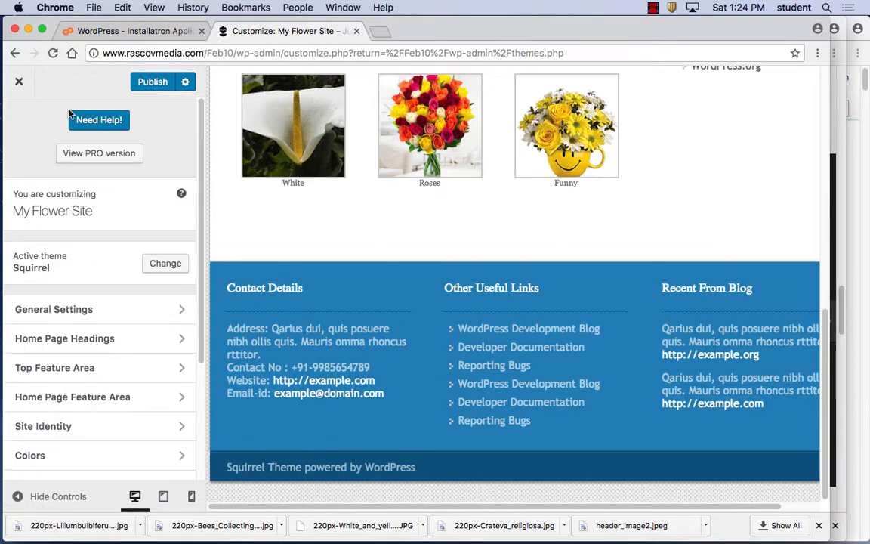
Step: Open the theme's PRO version page, go to InkThemes' Free Themes page and browse the theme previews
click(99, 157)
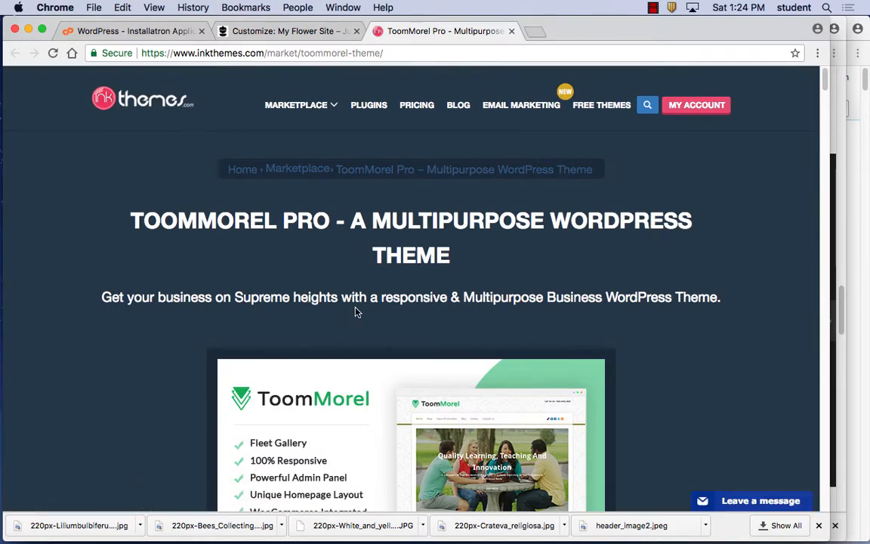
click(589, 110)
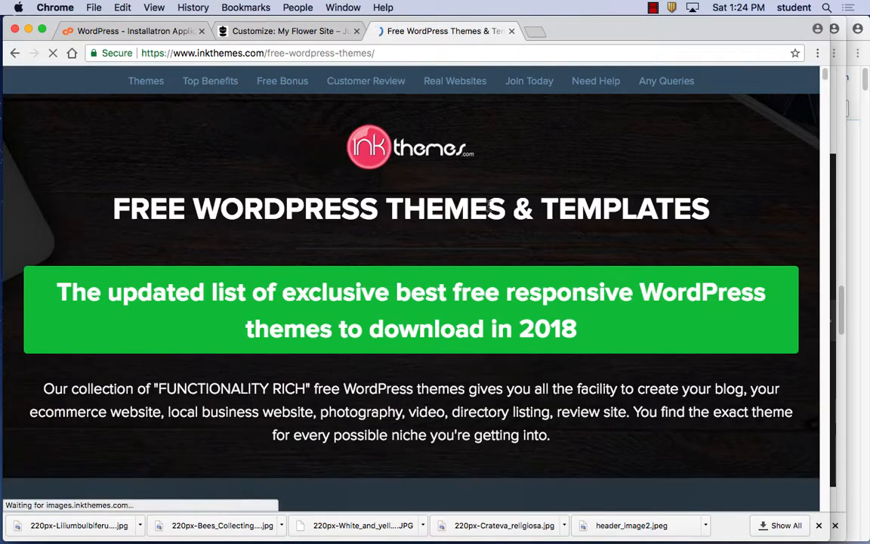
scroll(489, 209, down, 15)
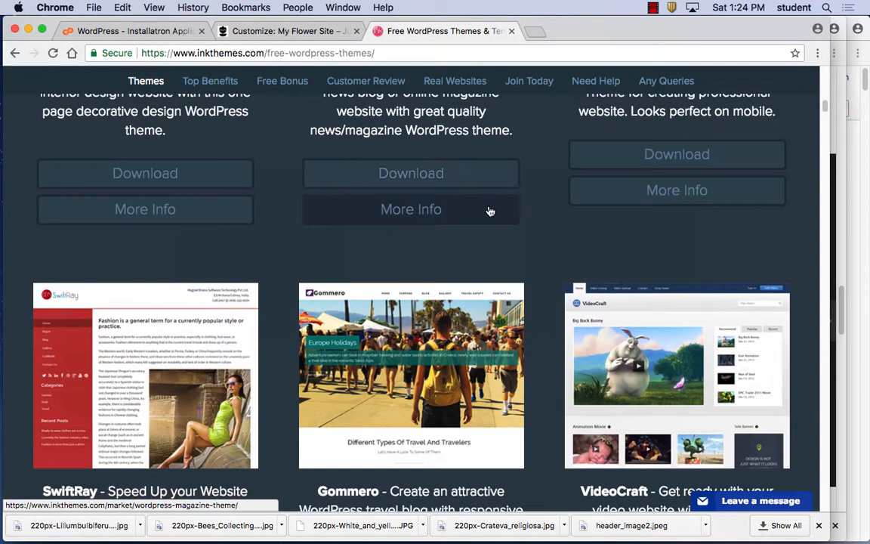
scroll(489, 210, down, 2)
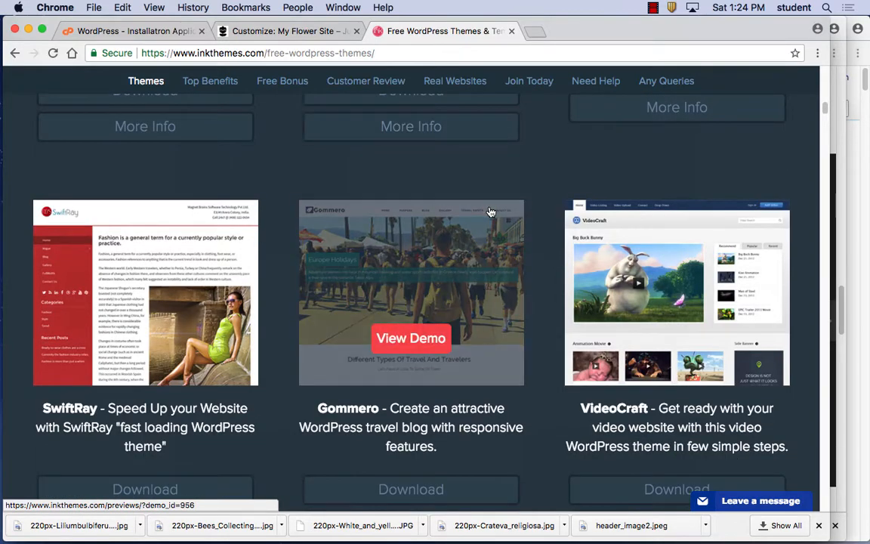
scroll(489, 210, down, 10)
scroll(489, 210, up, 20)
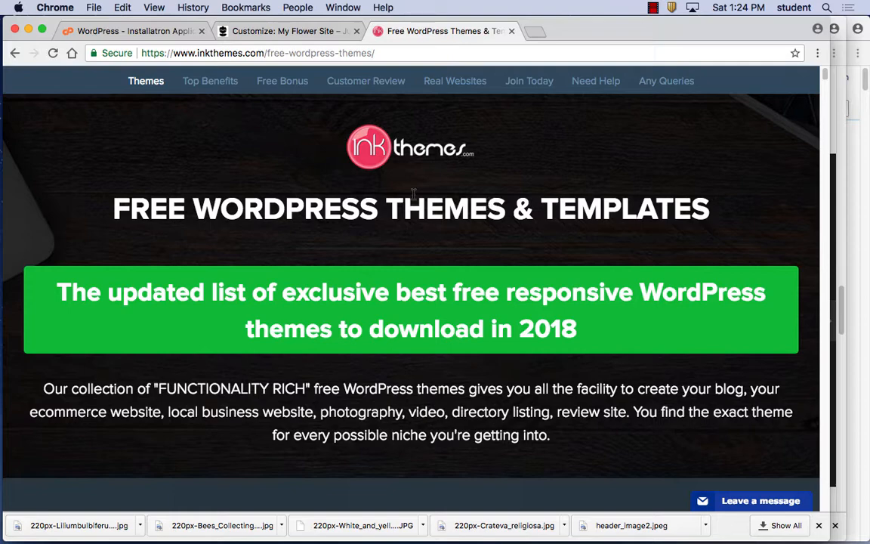
scroll(413, 194, down, 10)
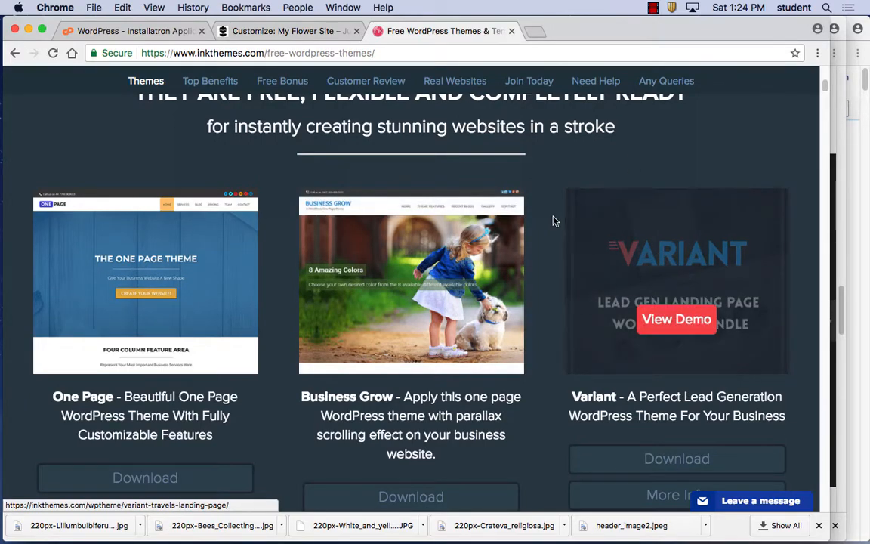
scroll(539, 216, down, 1)
scroll(539, 217, down, 9)
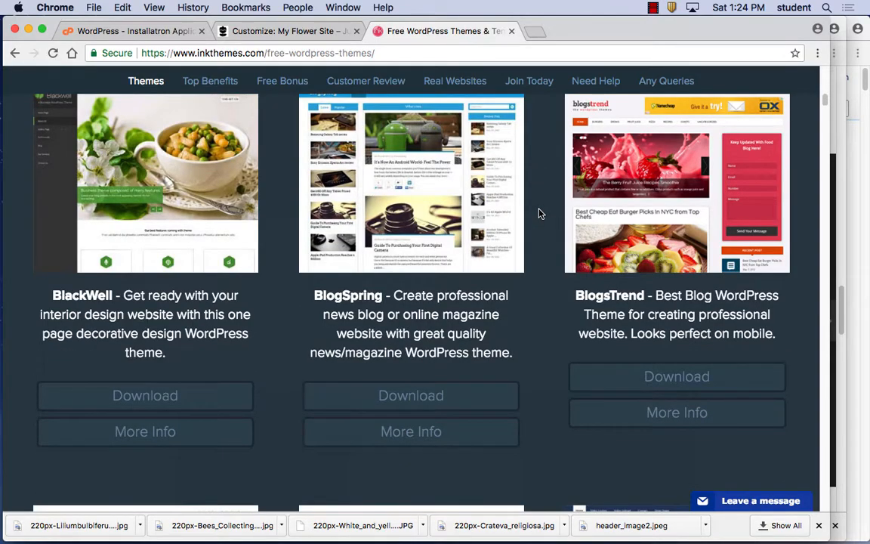
scroll(539, 214, down, 11)
scroll(539, 213, down, 12)
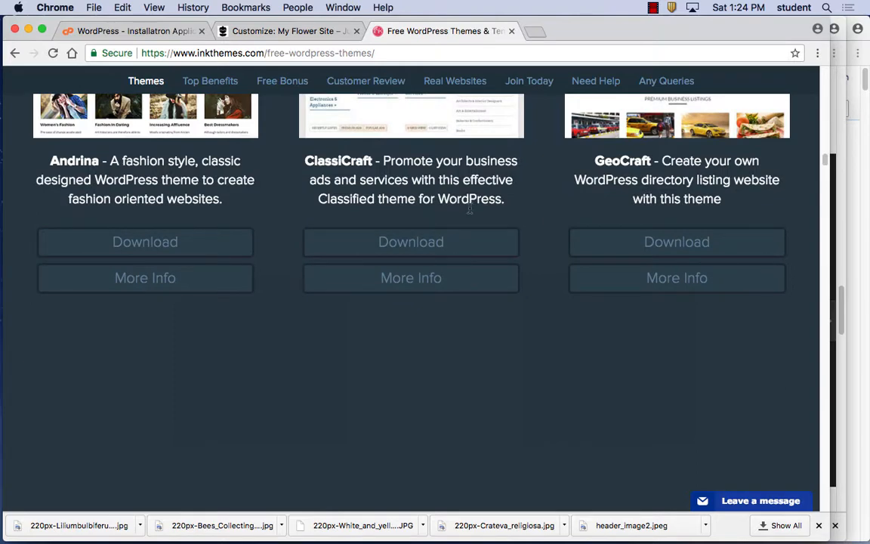
Step: Find the Appointway theme in the free themes list and copy its name
scroll(437, 201, down, 3)
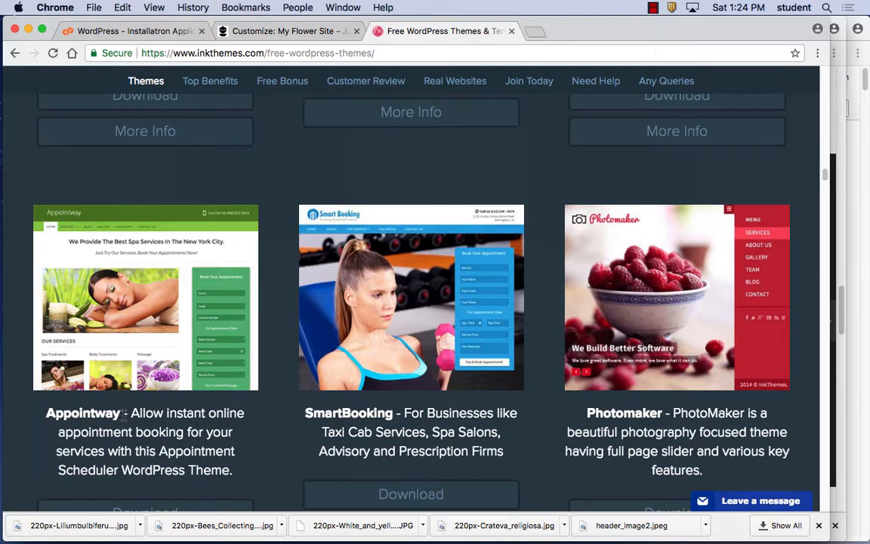
drag(119, 413, 34, 415)
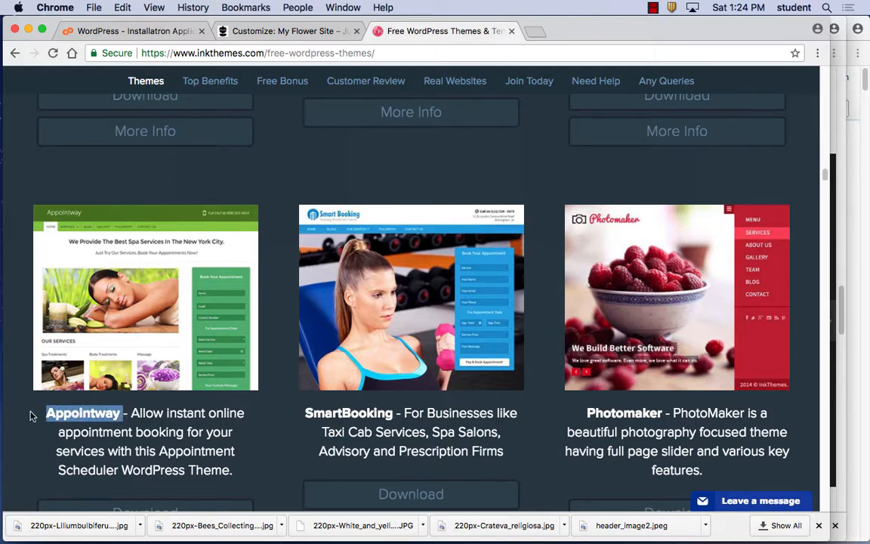
key(super+c)
Step: Return to the flower site's customizer and close it, discarding the unsaved changes
click(254, 33)
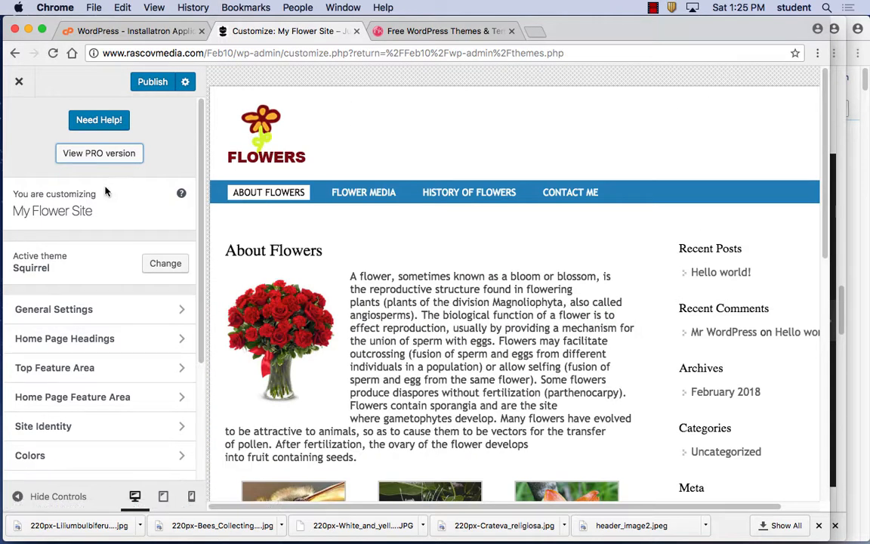
click(20, 82)
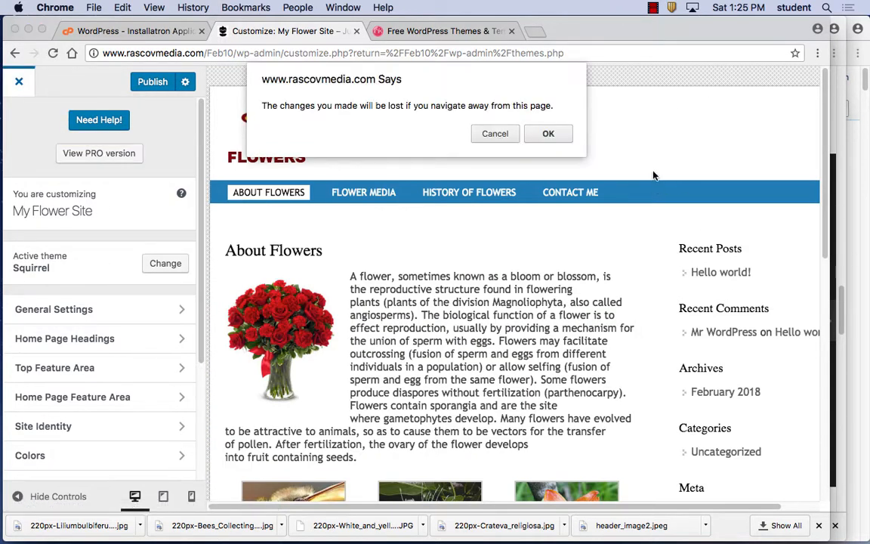
click(549, 134)
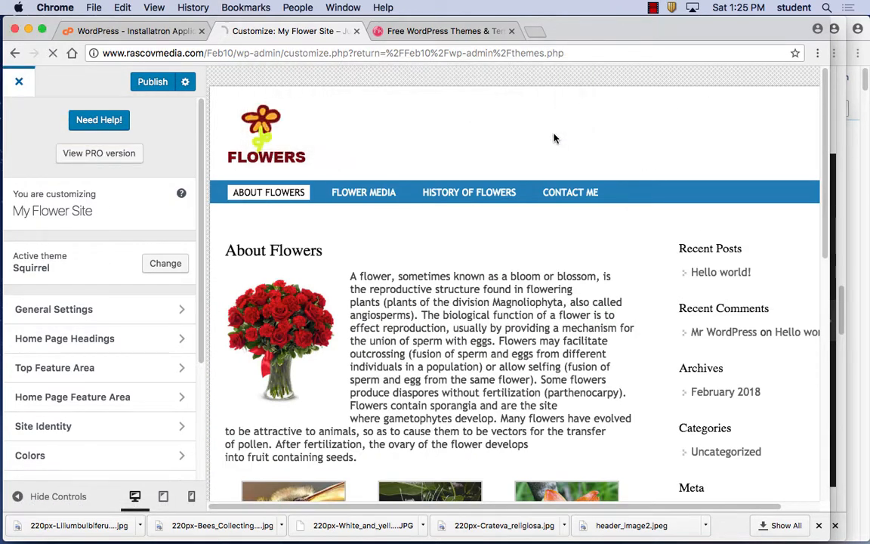
Step: Reopen the customizer for the Squirrel theme and look over its list of settings sections beside the site preview
mouse_move(174, 282)
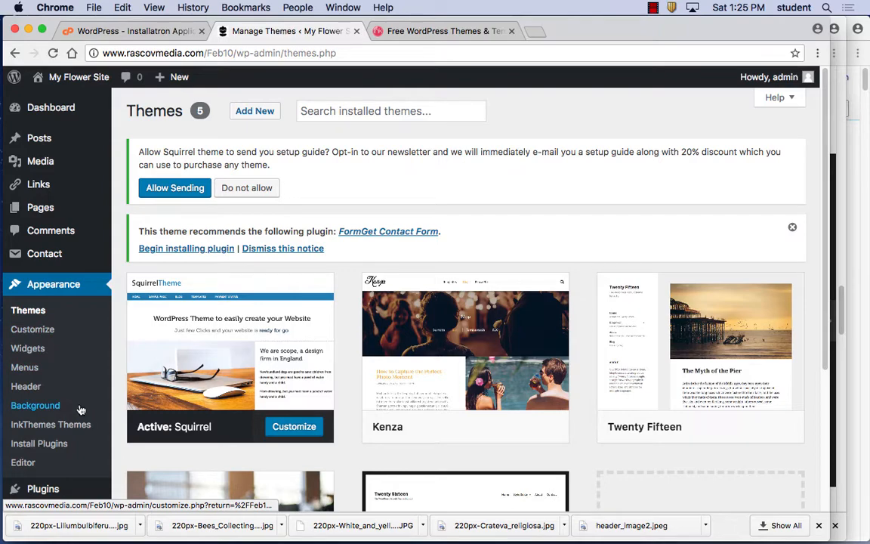
scroll(61, 393, down, 1)
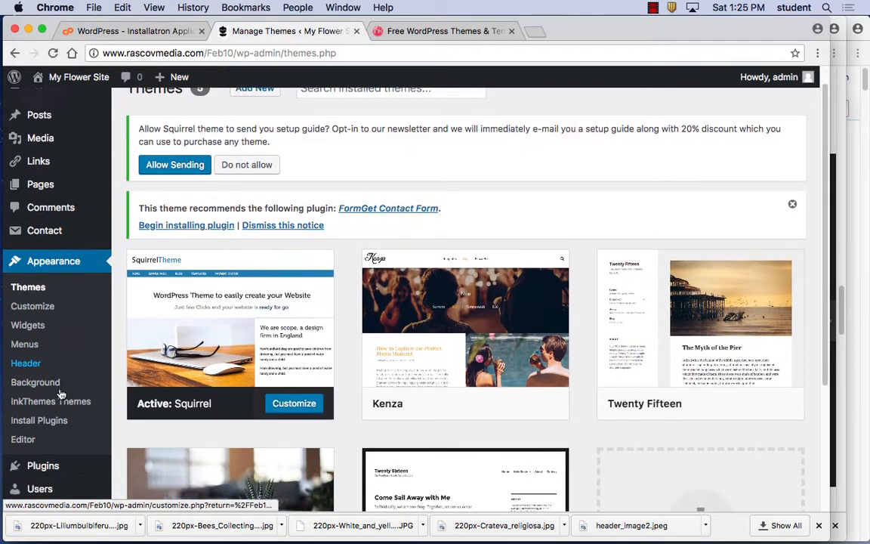
scroll(61, 394, down, 5)
click(33, 243)
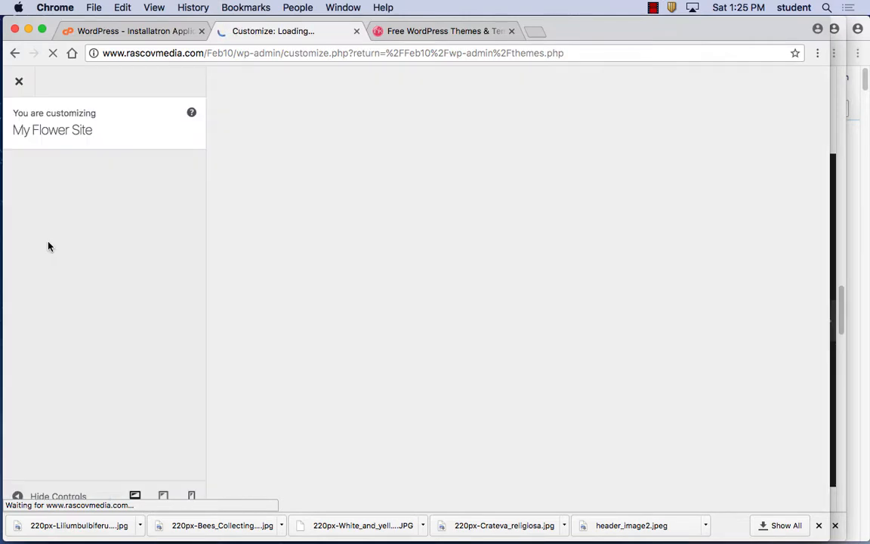
scroll(90, 352, down, 5)
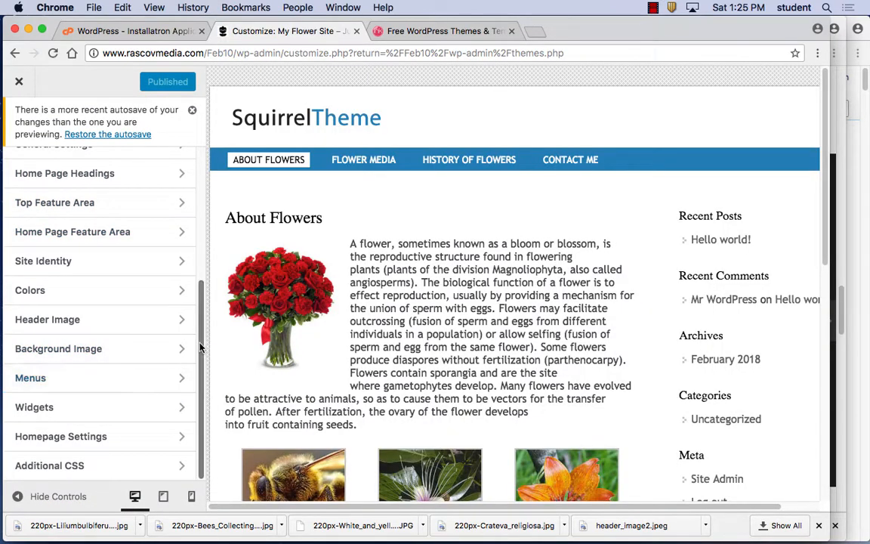
scroll(204, 328, up, 1)
scroll(204, 328, up, 3)
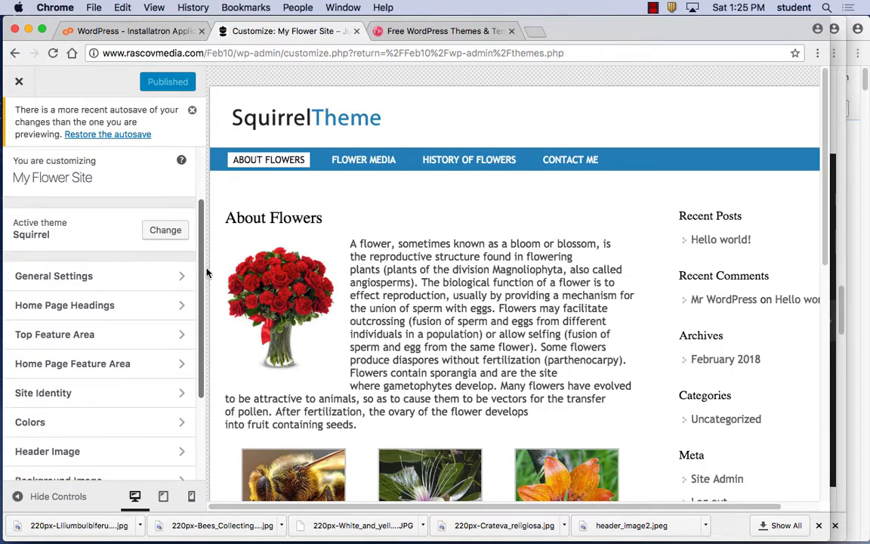
scroll(192, 367, down, 4)
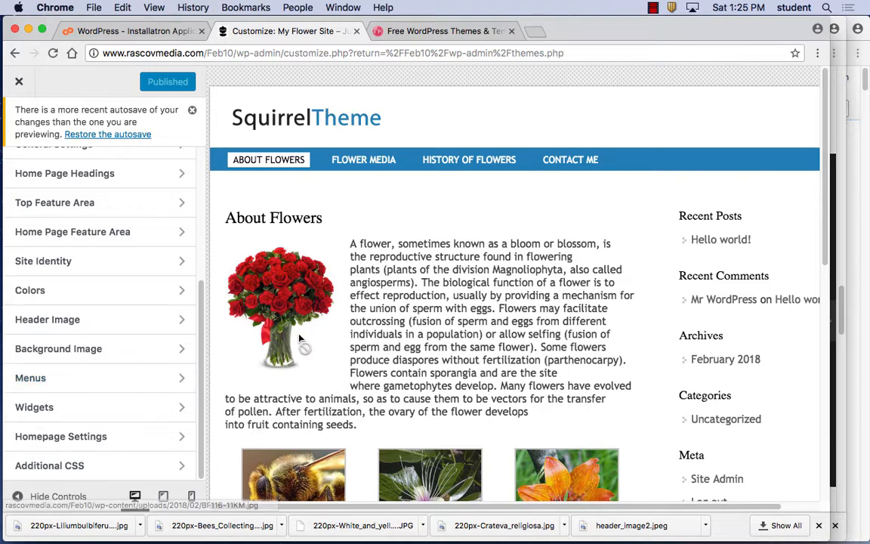
scroll(117, 217, up, 3)
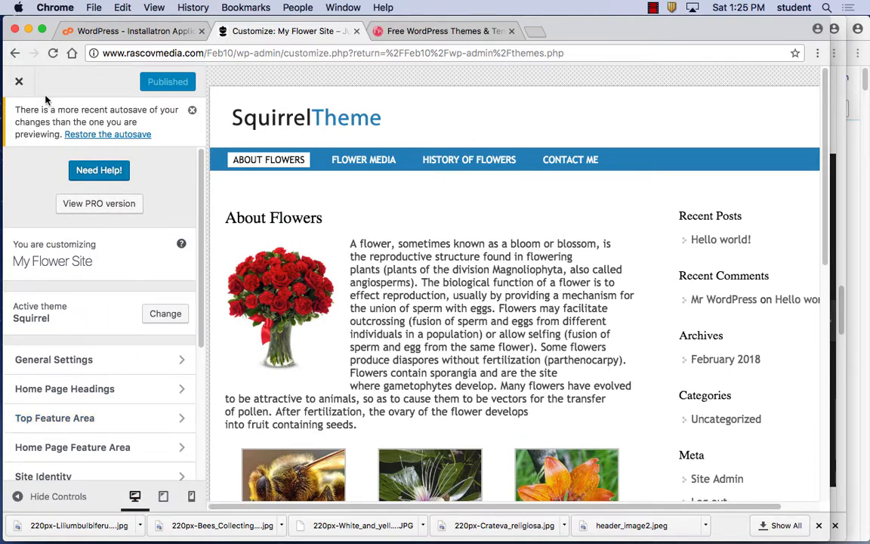
Step: Close the customizer and activate the Twenty Seventeen theme
right_click(23, 86)
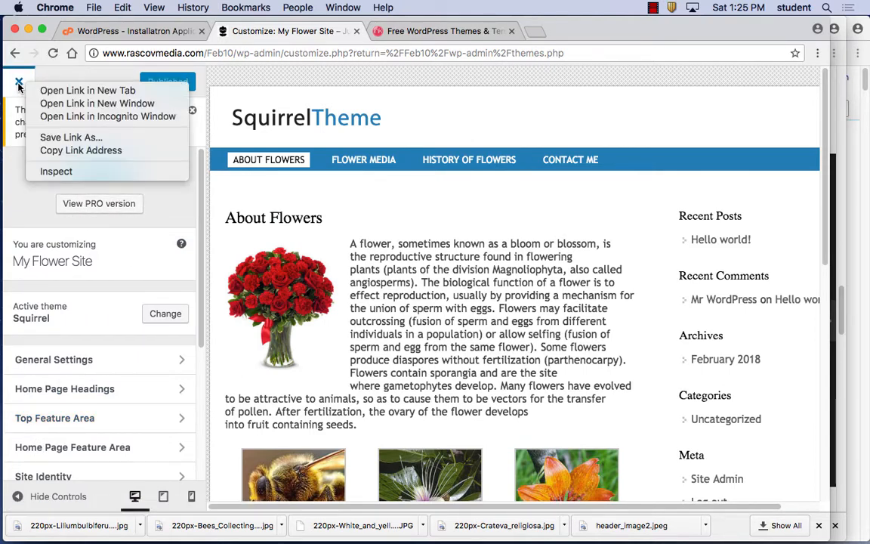
click(19, 87)
click(20, 87)
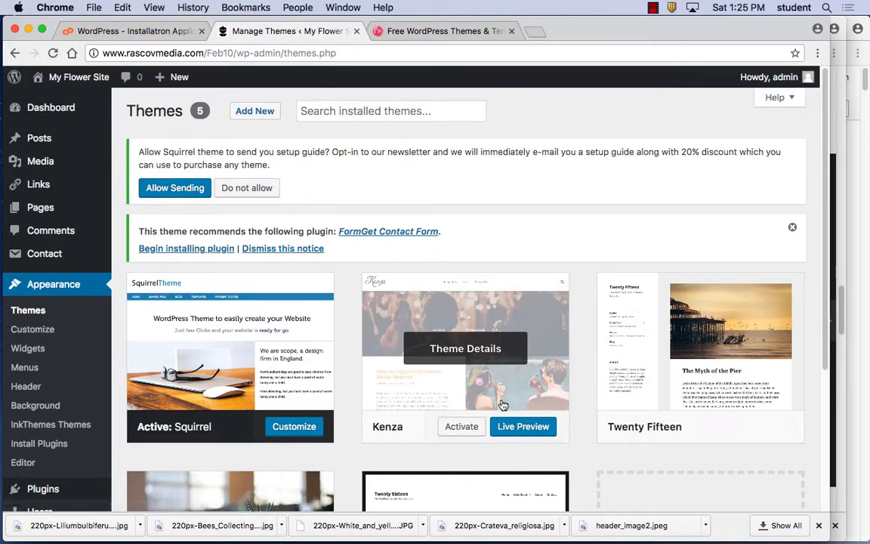
scroll(535, 404, down, 4)
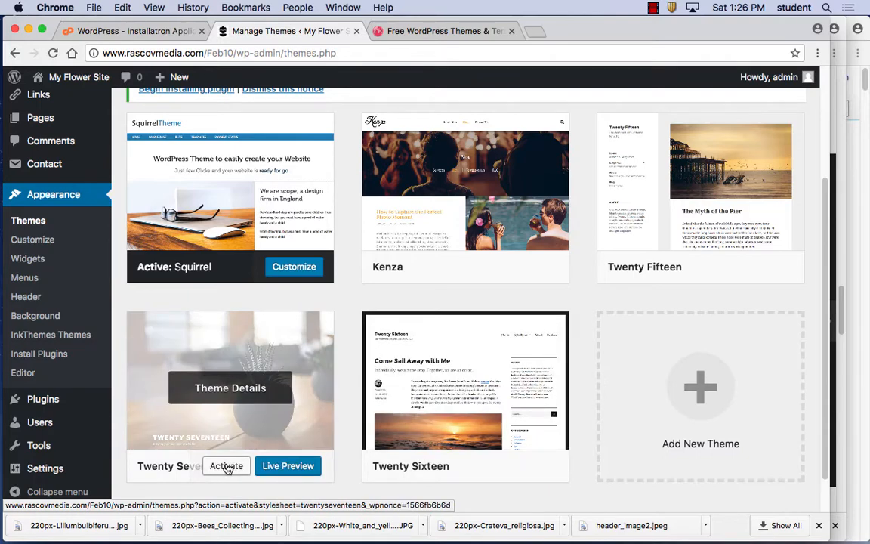
click(226, 466)
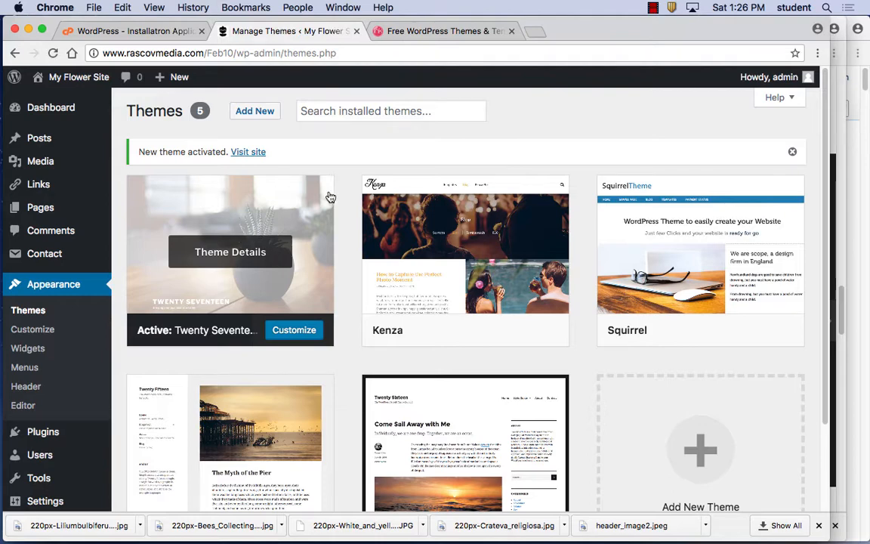
Step: Visit the flower site and examine its home page from the header image down to the footer
click(240, 154)
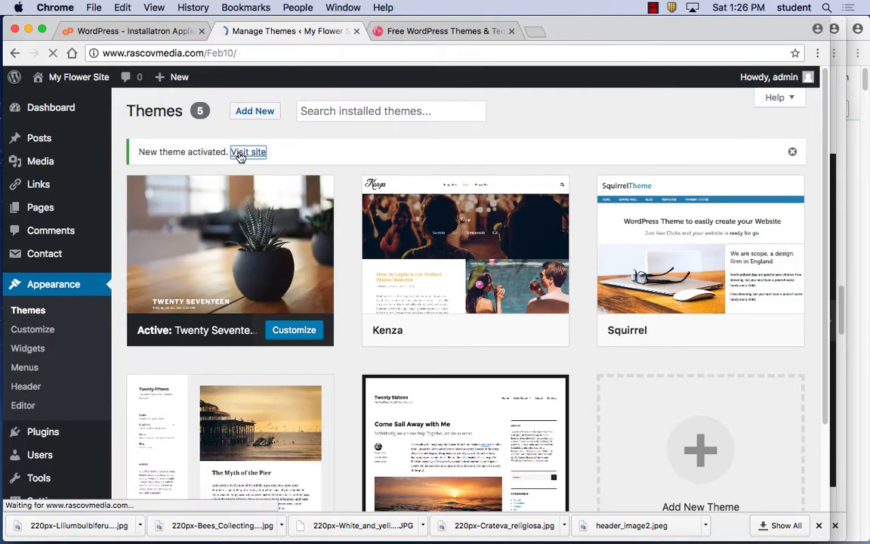
scroll(347, 280, down, 10)
scroll(347, 280, down, 3)
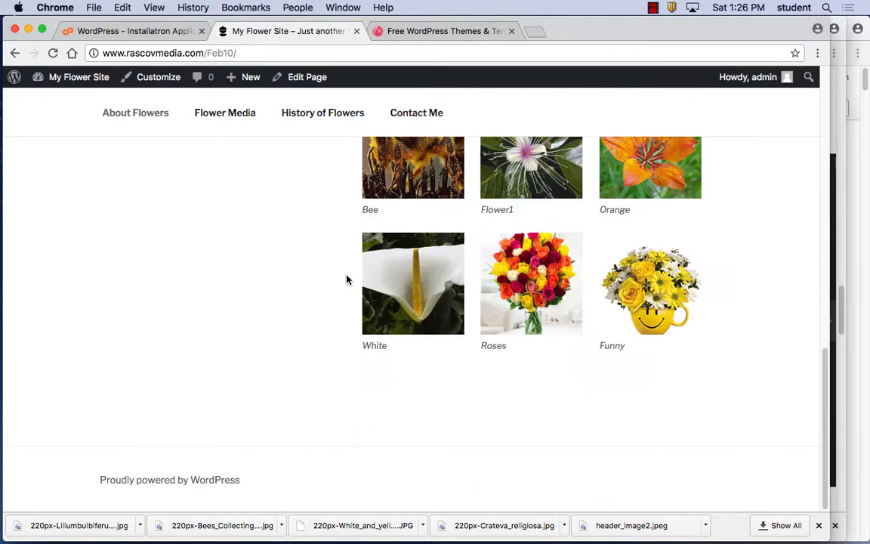
scroll(347, 280, up, 15)
scroll(203, 244, down, 5)
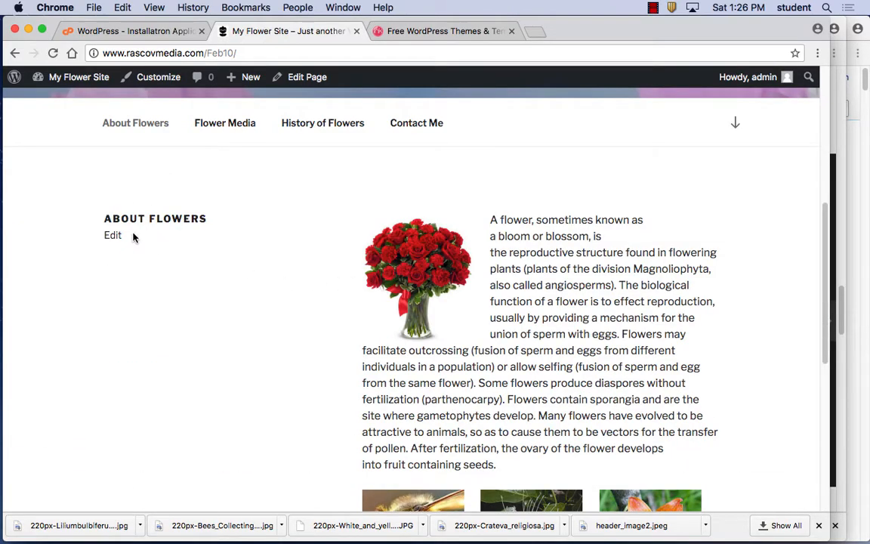
scroll(243, 251, up, 5)
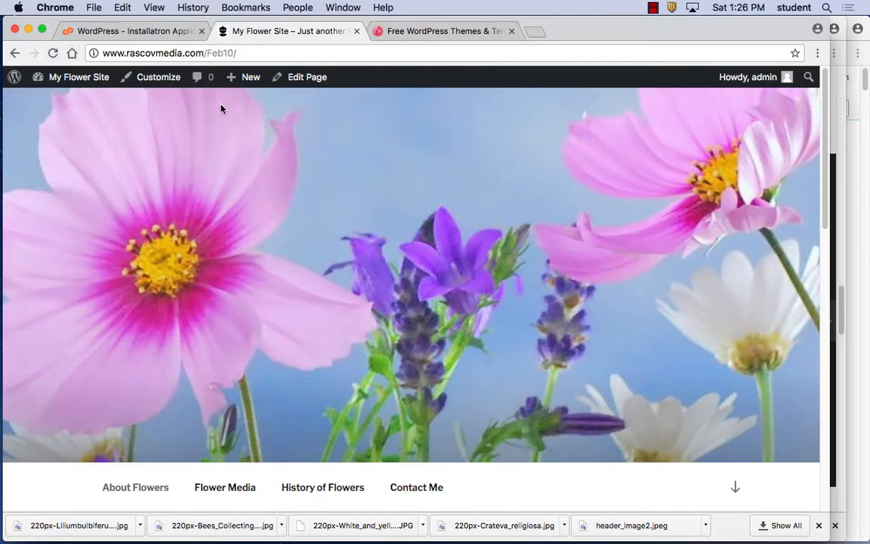
Step: Go back to the Themes page and open the theme editor
click(13, 52)
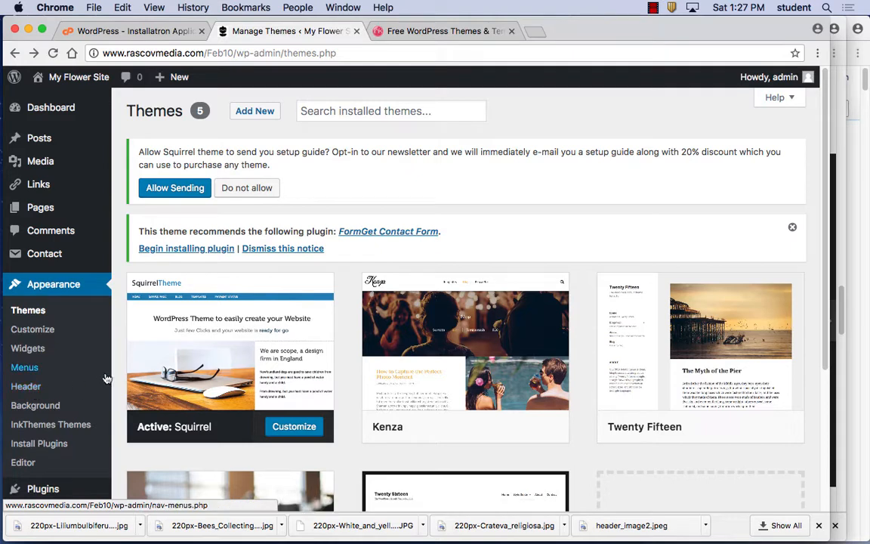
click(30, 465)
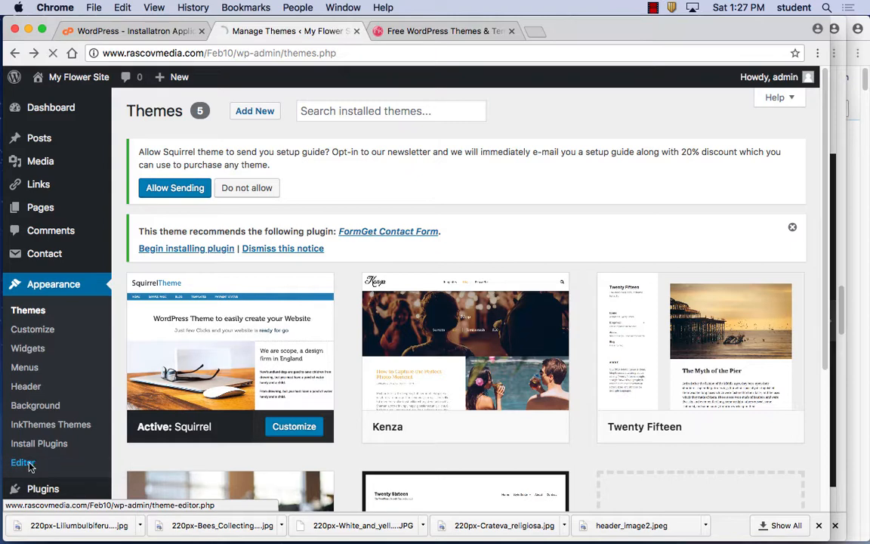